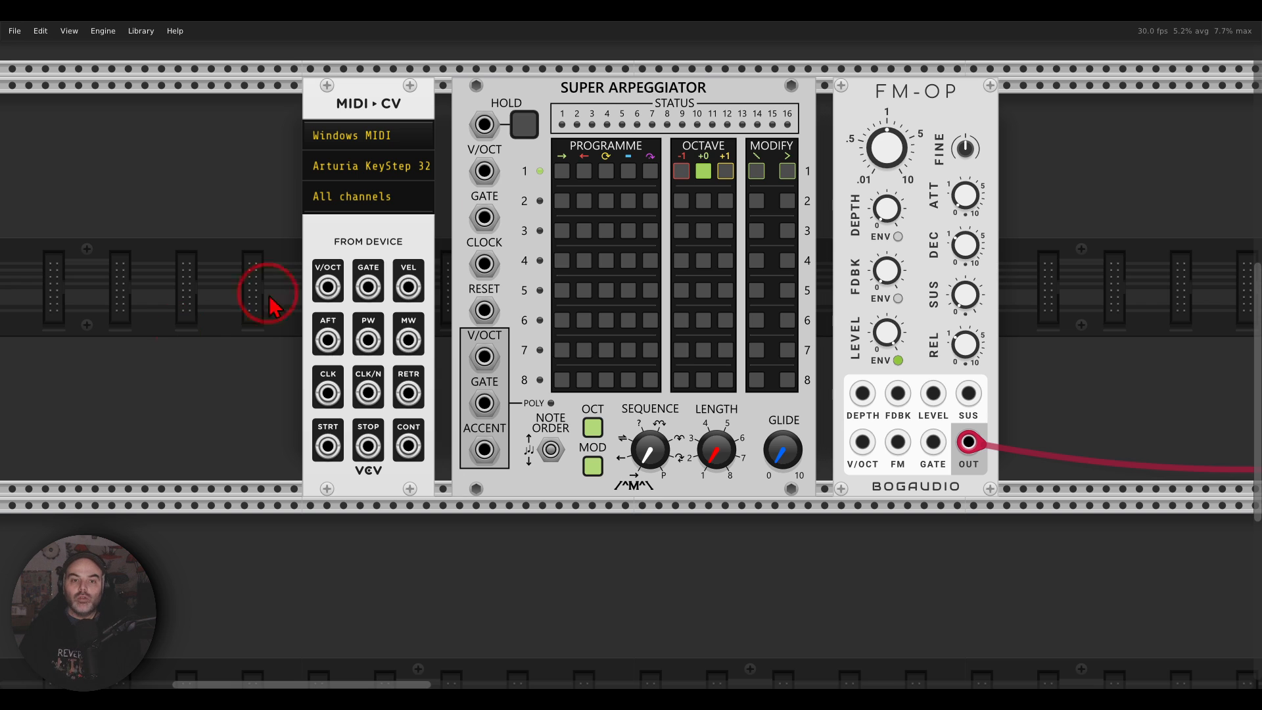
Set the MIDI to CV module's polyphony channels to 8
mouse_move(717, 77)
mouse_down()
mouse_move(670, 51)
mouse_move(551, 99)
mouse_move(709, 138)
mouse_move(726, 96)
mouse_up()
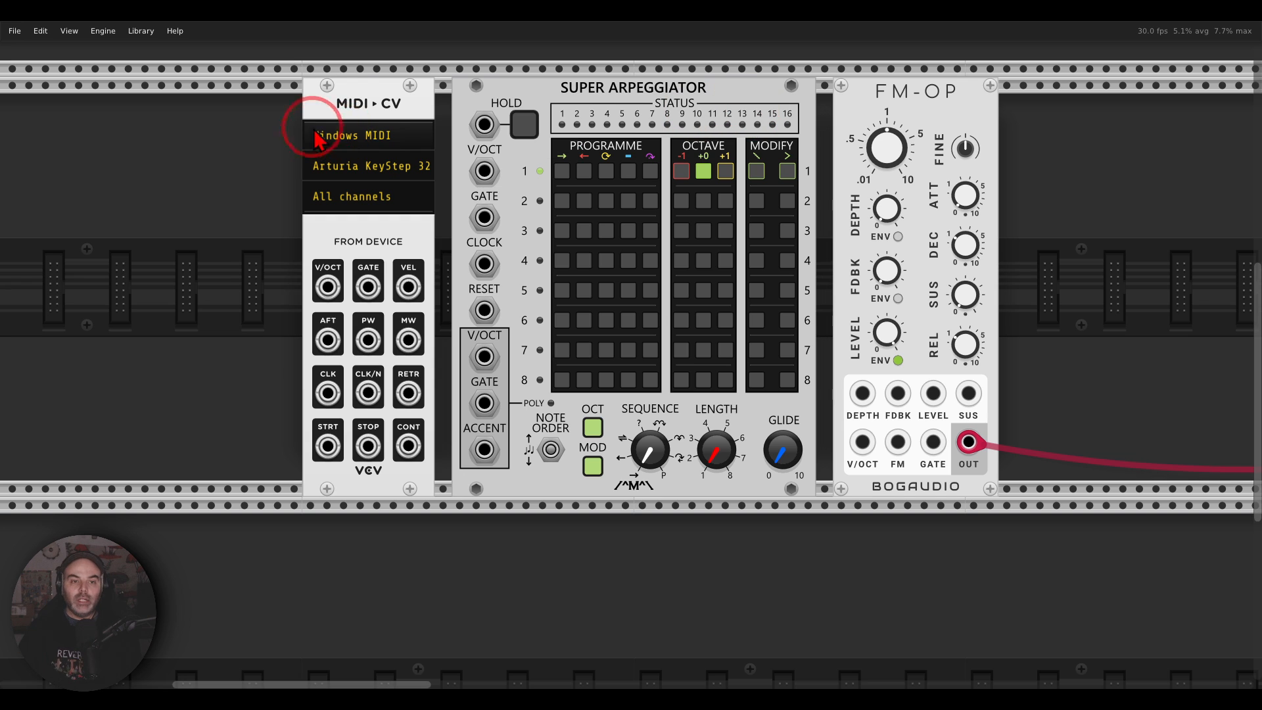
right_click(344, 104)
mouse_move(409, 296)
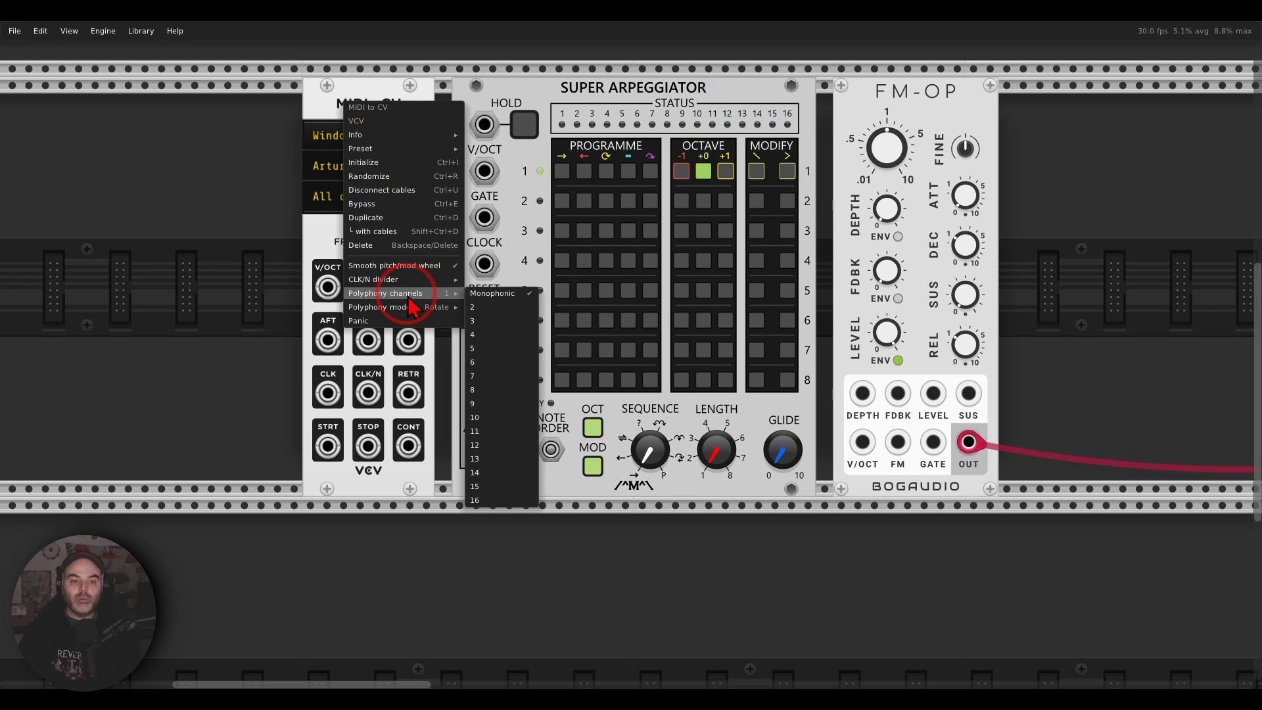
click(497, 390)
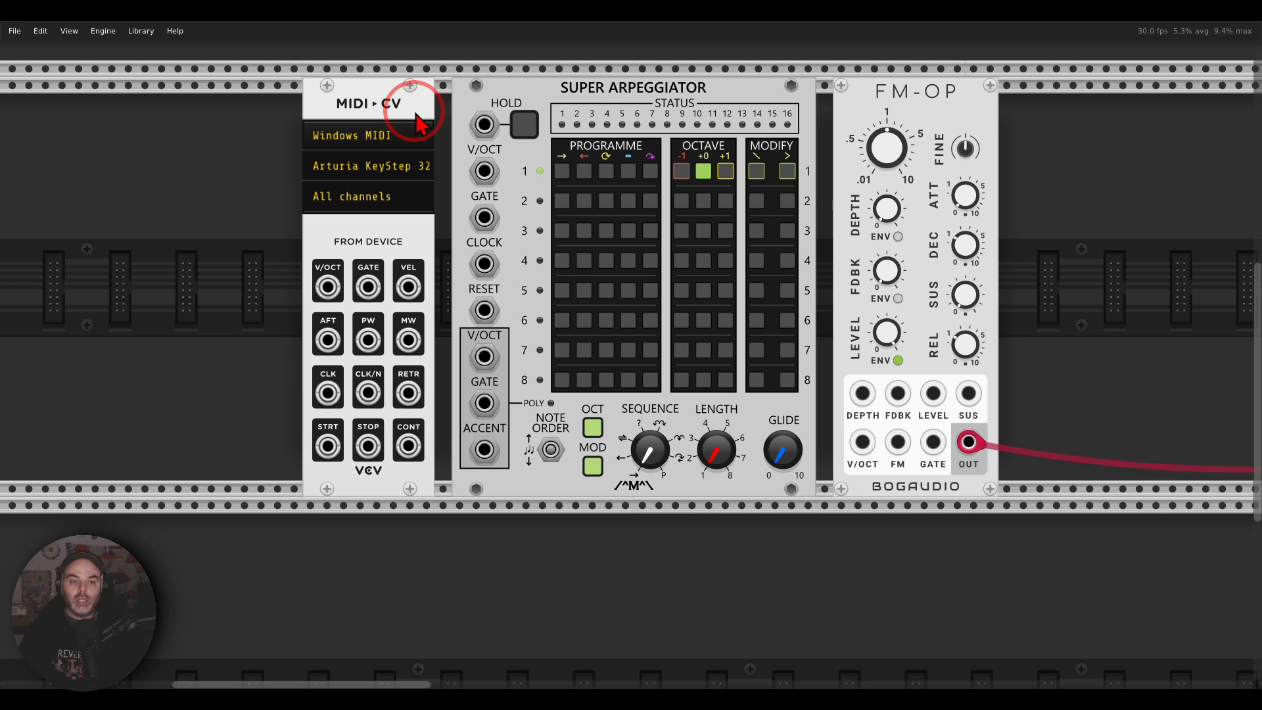
Patch MIDI to CV's V/OCT output to Super Arpeggiator's V/OCT input with a yellow cable, and GATE to GATE with a blue one
right_click(329, 287)
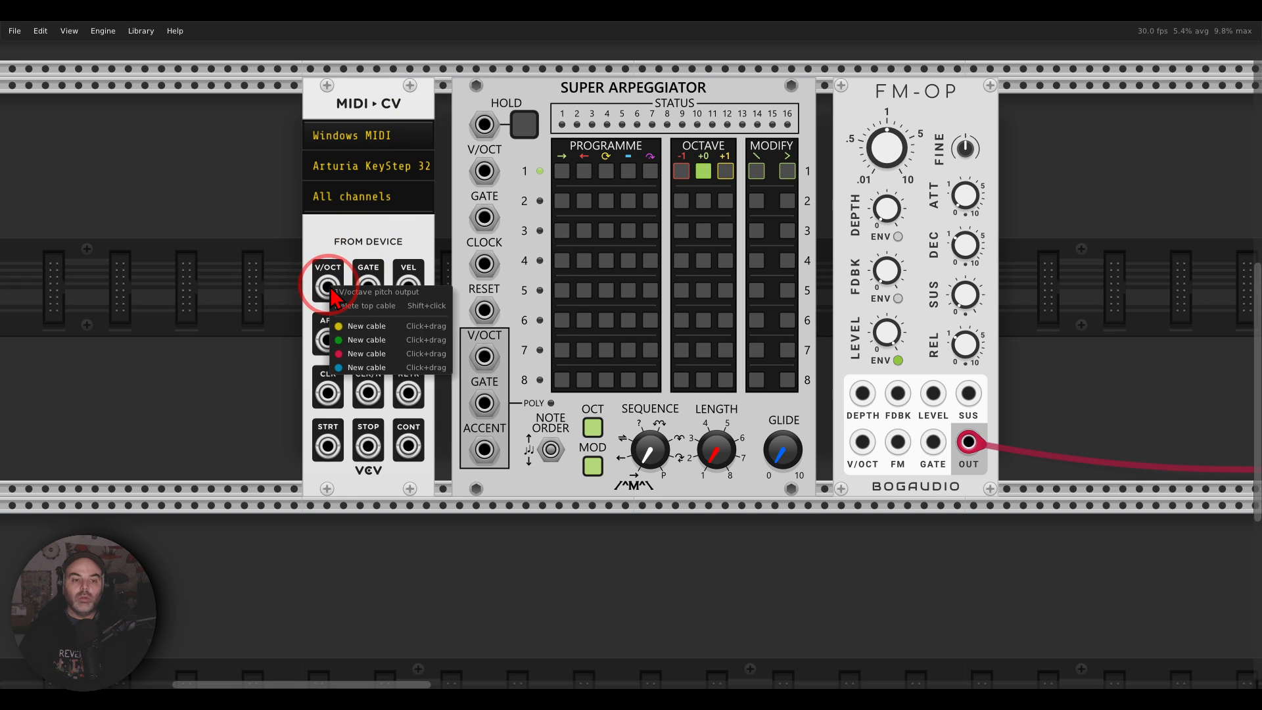
click(349, 328)
click(483, 172)
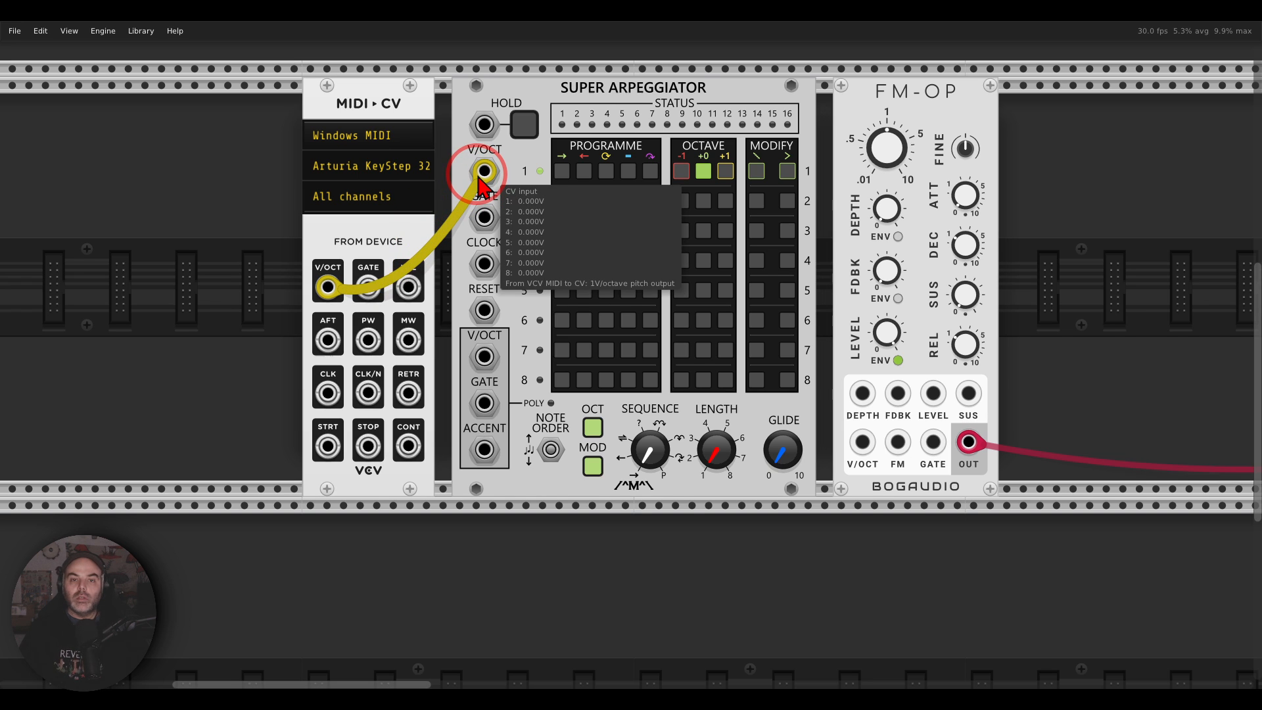
right_click(369, 287)
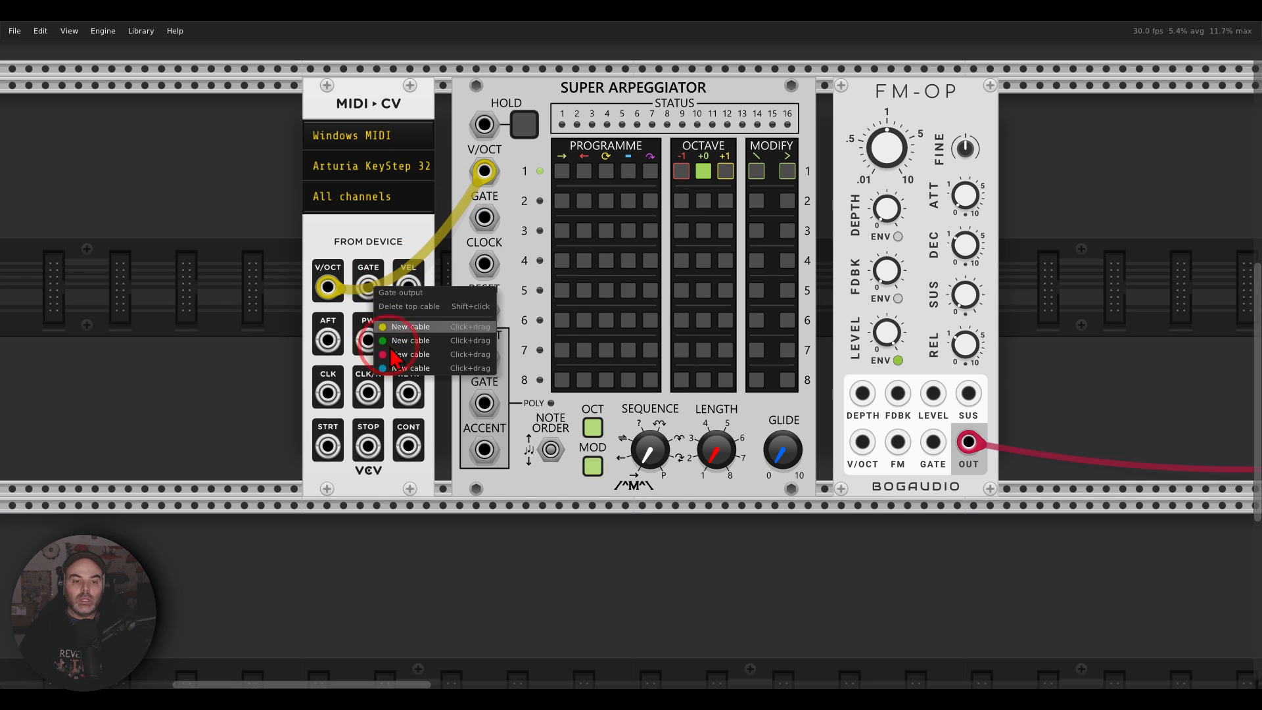
click(407, 368)
click(485, 218)
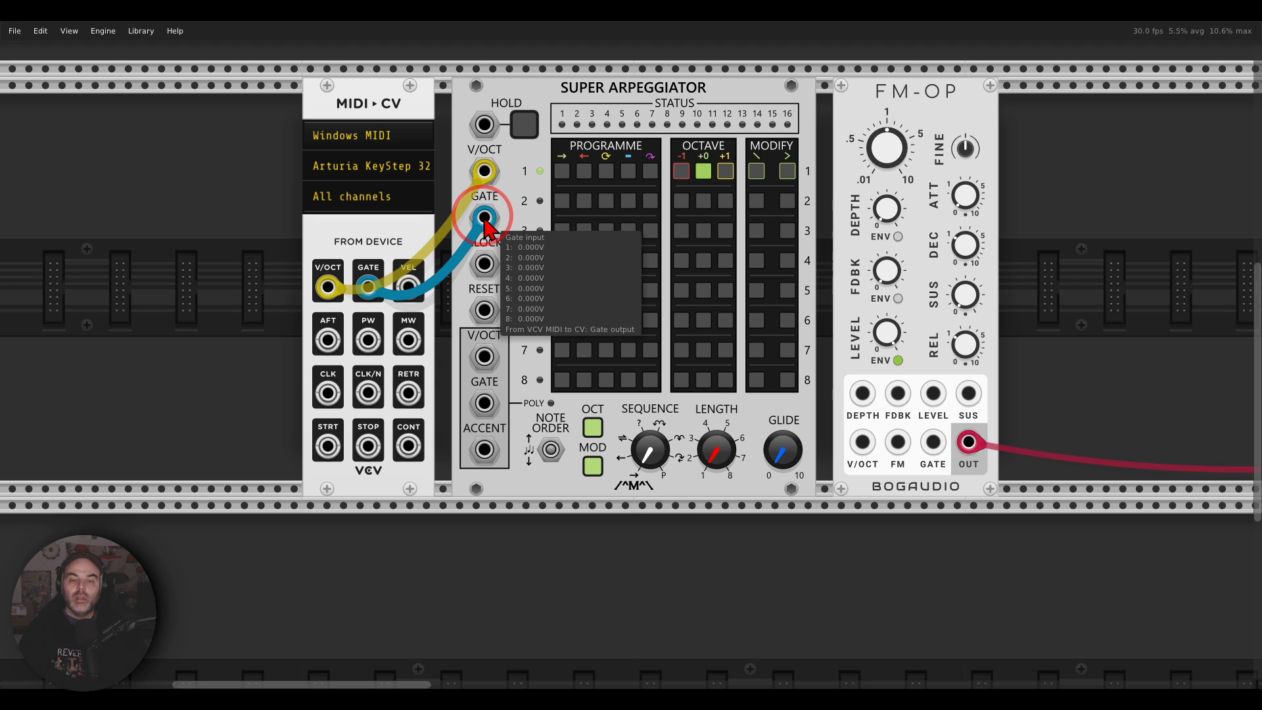
Patch Super Arpeggiator's V/OCT output to FM-OP's V/OCT input with a yellow cable, and its GATE output to FM-OP's GATE with a blue one
mouse_move(981, 88)
mouse_down()
mouse_move(972, 72)
mouse_move(848, 80)
mouse_move(999, 142)
mouse_move(997, 104)
mouse_up()
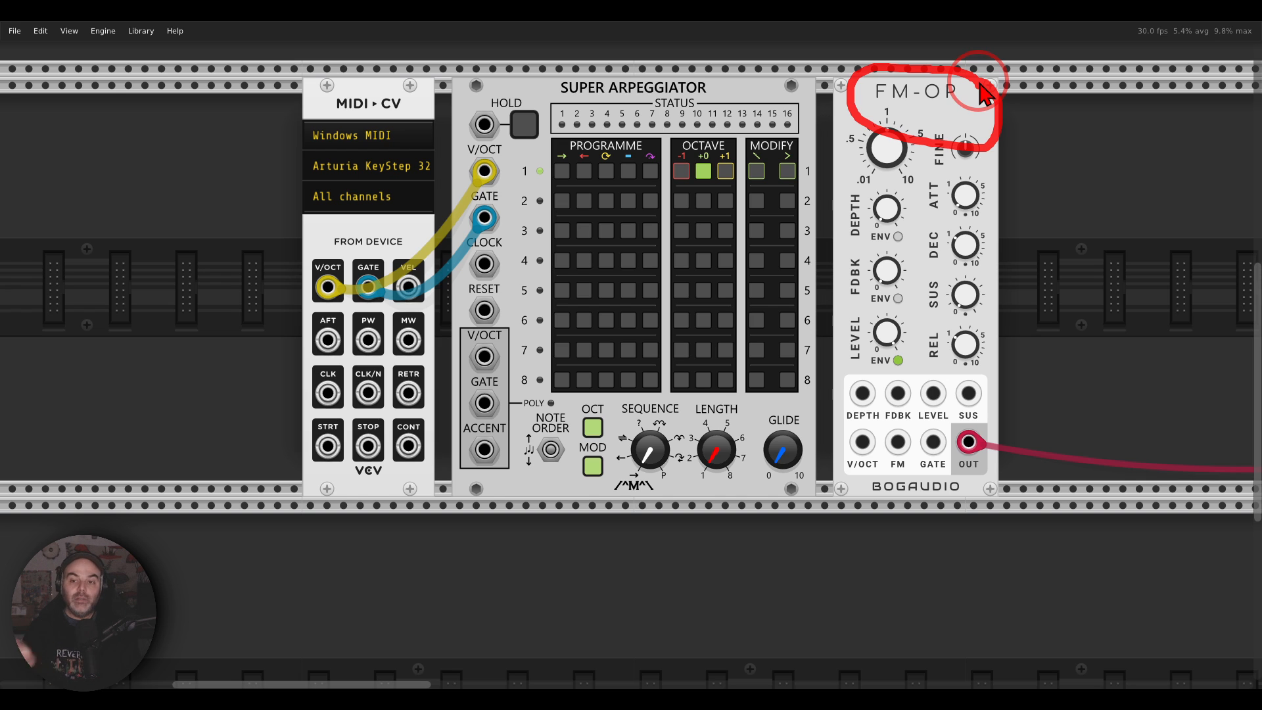
key(Escape)
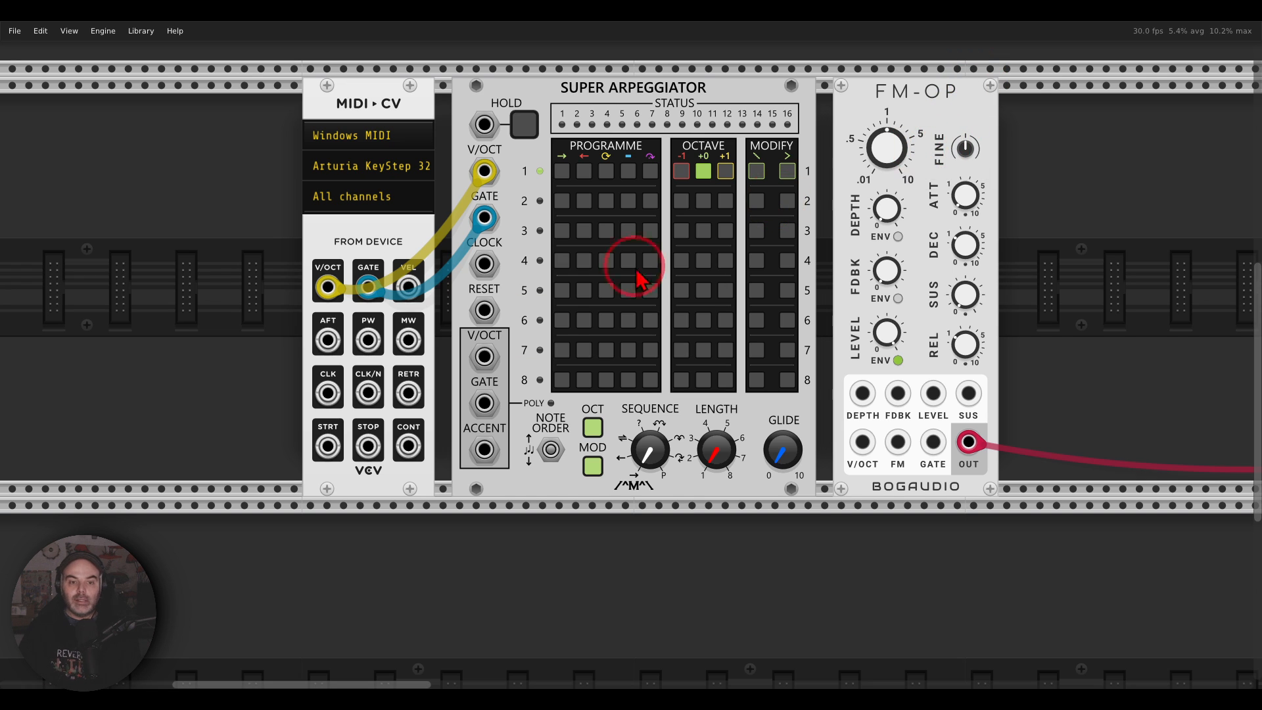
right_click(485, 371)
drag(506, 394, 862, 442)
right_click(484, 404)
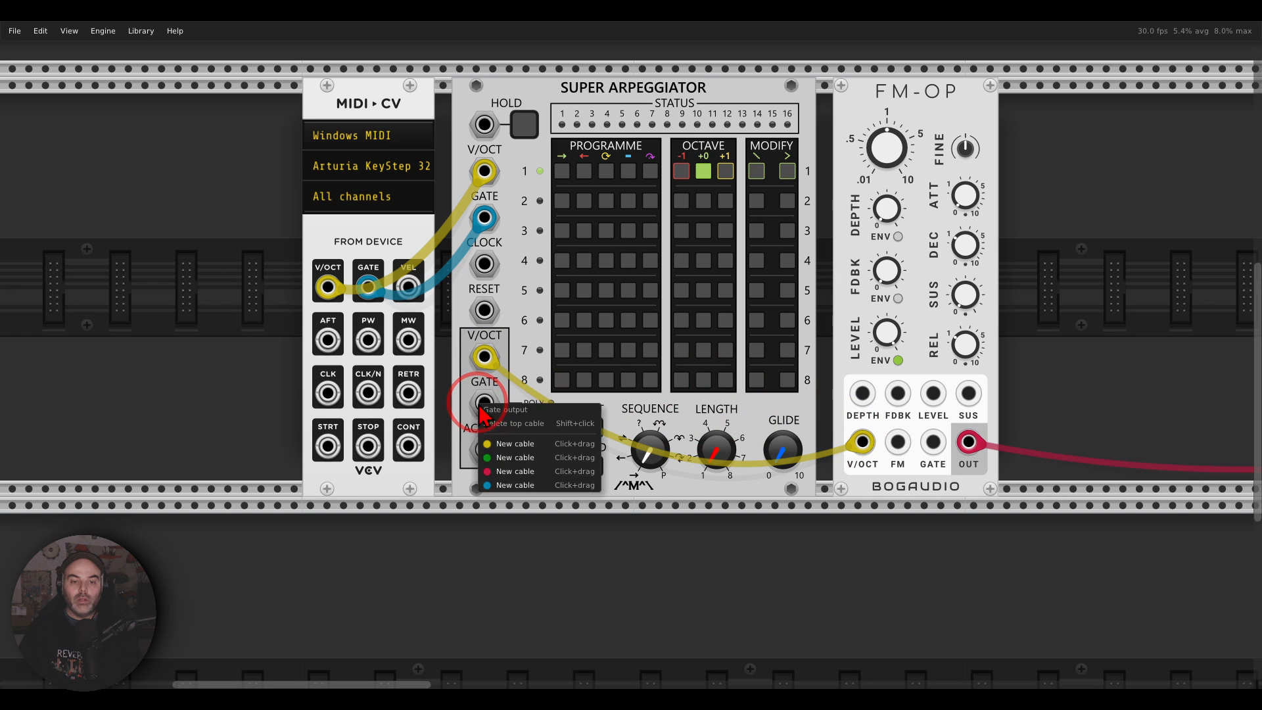
drag(506, 485, 934, 444)
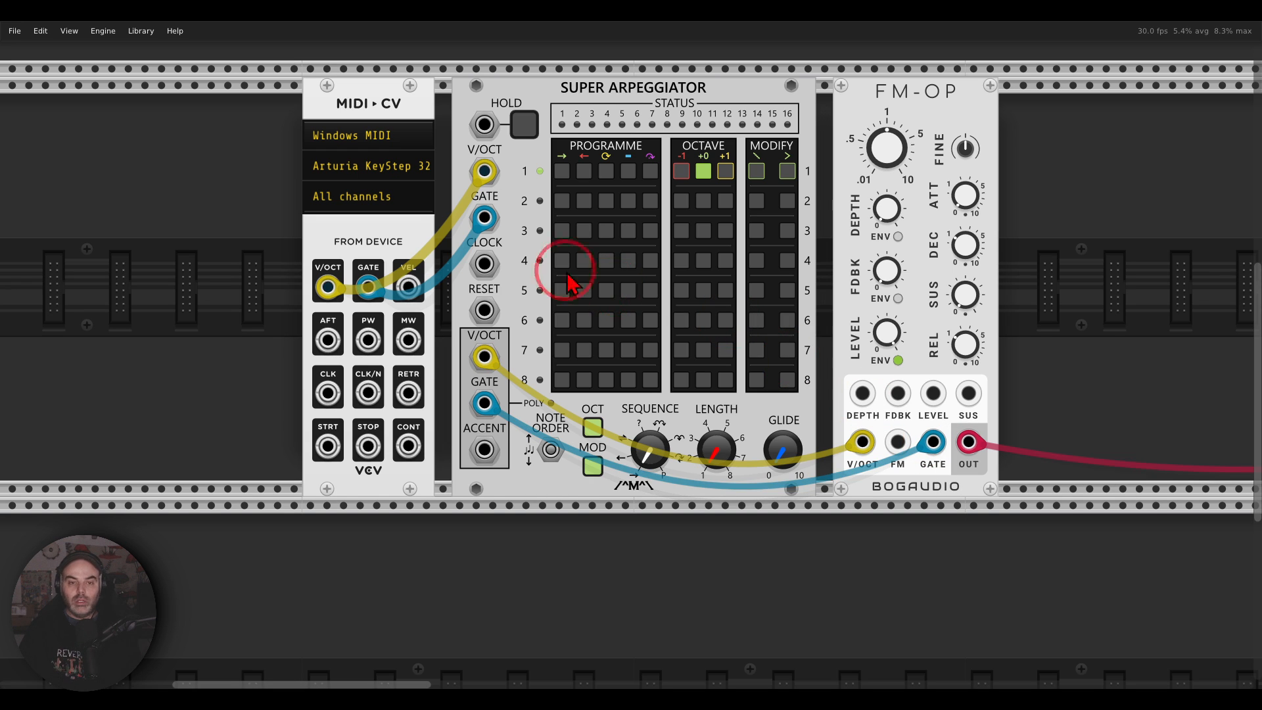
Search the module browser for "lfo" and add a WT LFO in the empty rack space before the MIDI to CV module
mouse_move(521, 227)
mouse_down()
mouse_move(453, 269)
mouse_move(530, 258)
mouse_up()
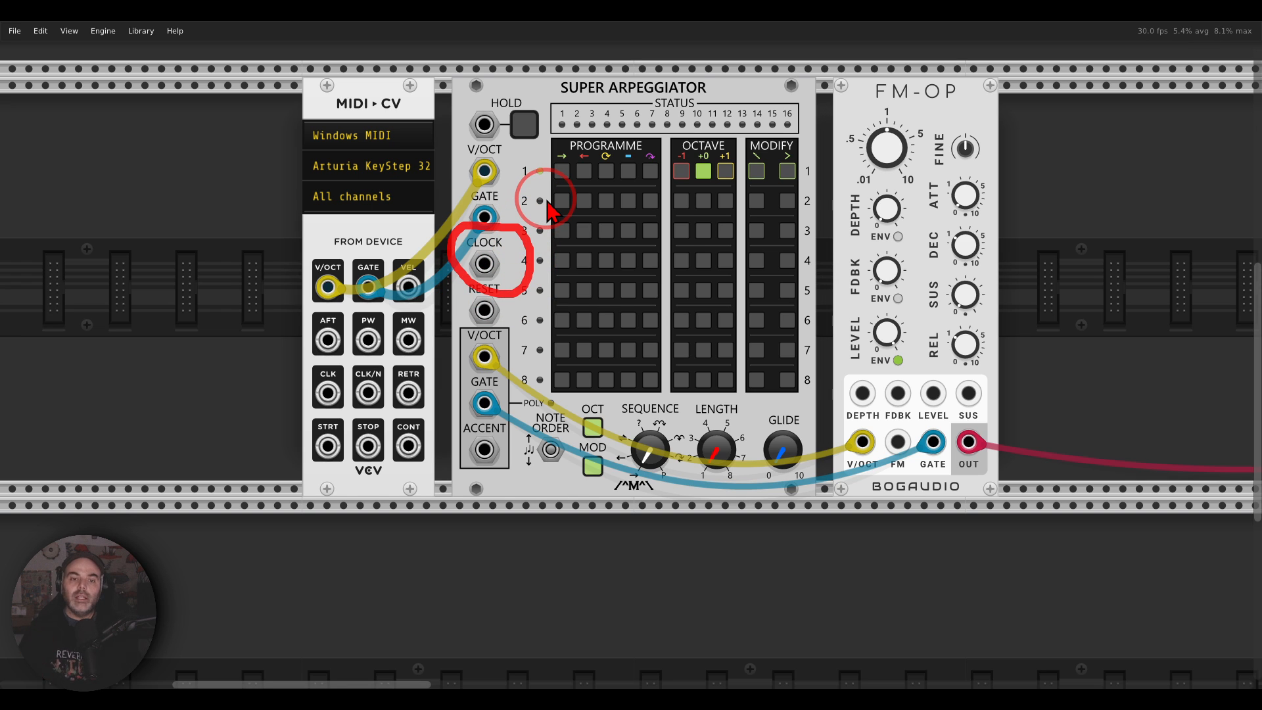
key(Escape)
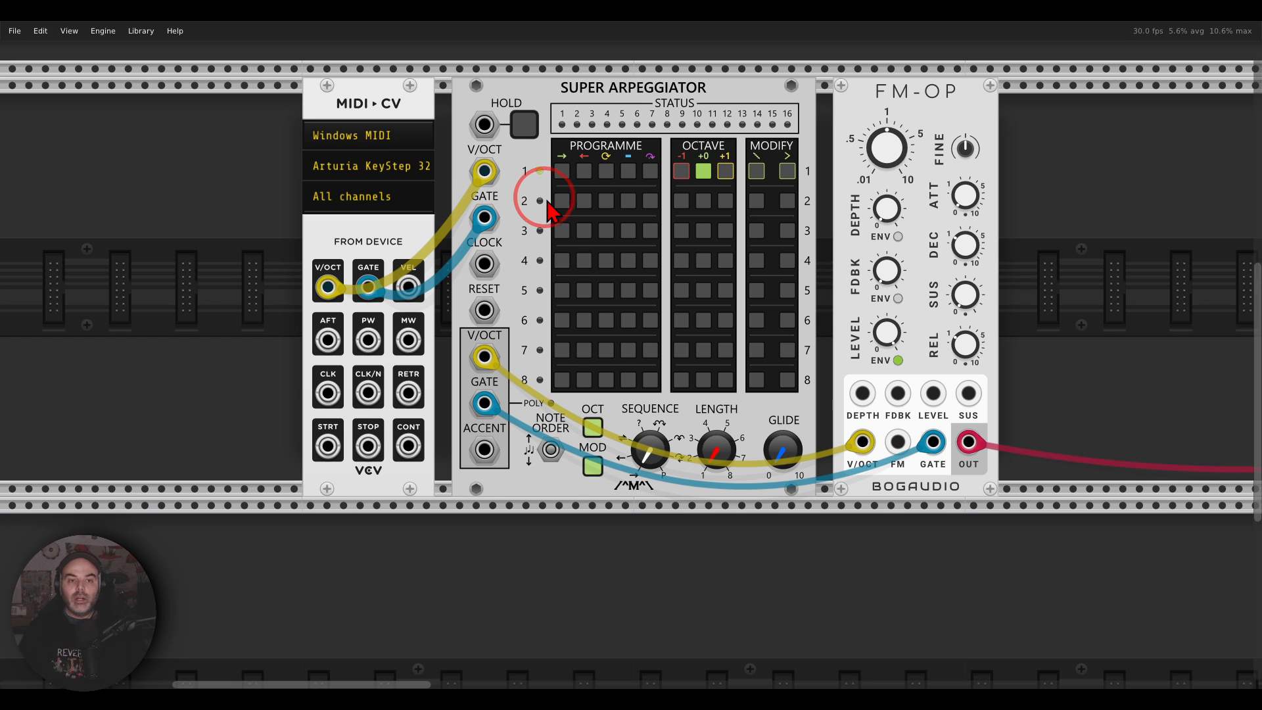
scroll(495, 164, left, 1)
drag(494, 164, 629, 150)
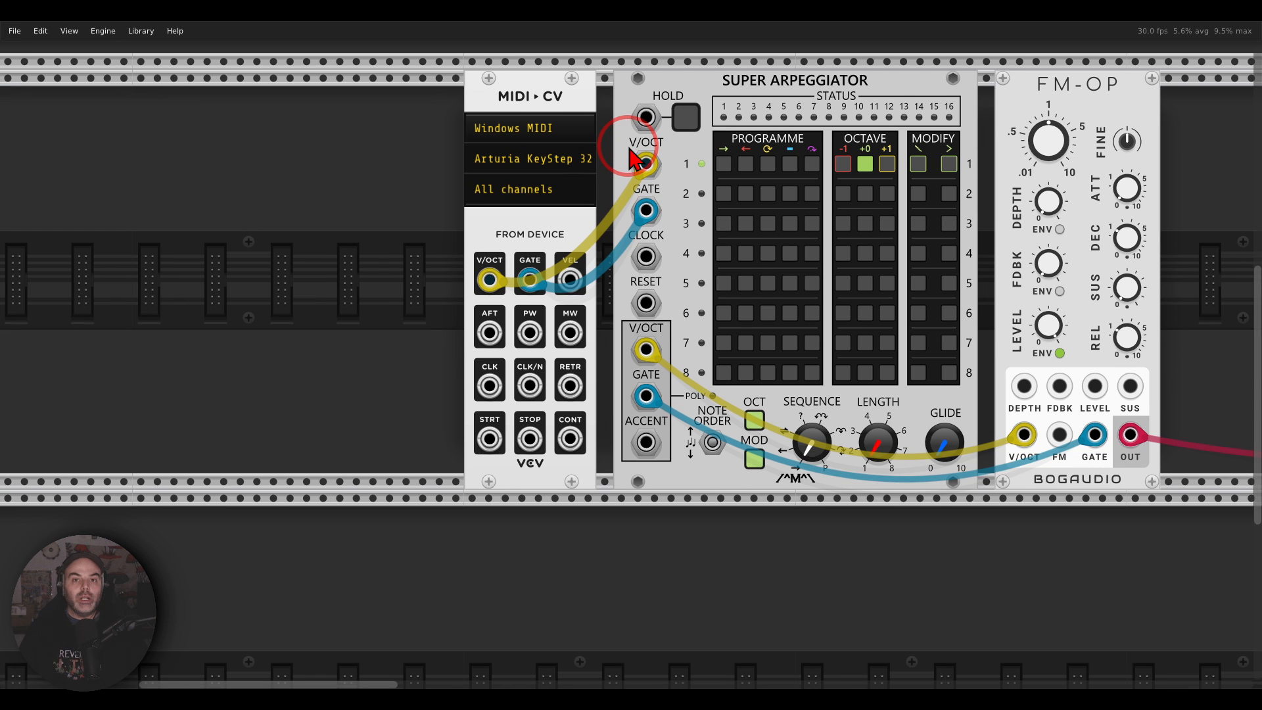
right_click(360, 209)
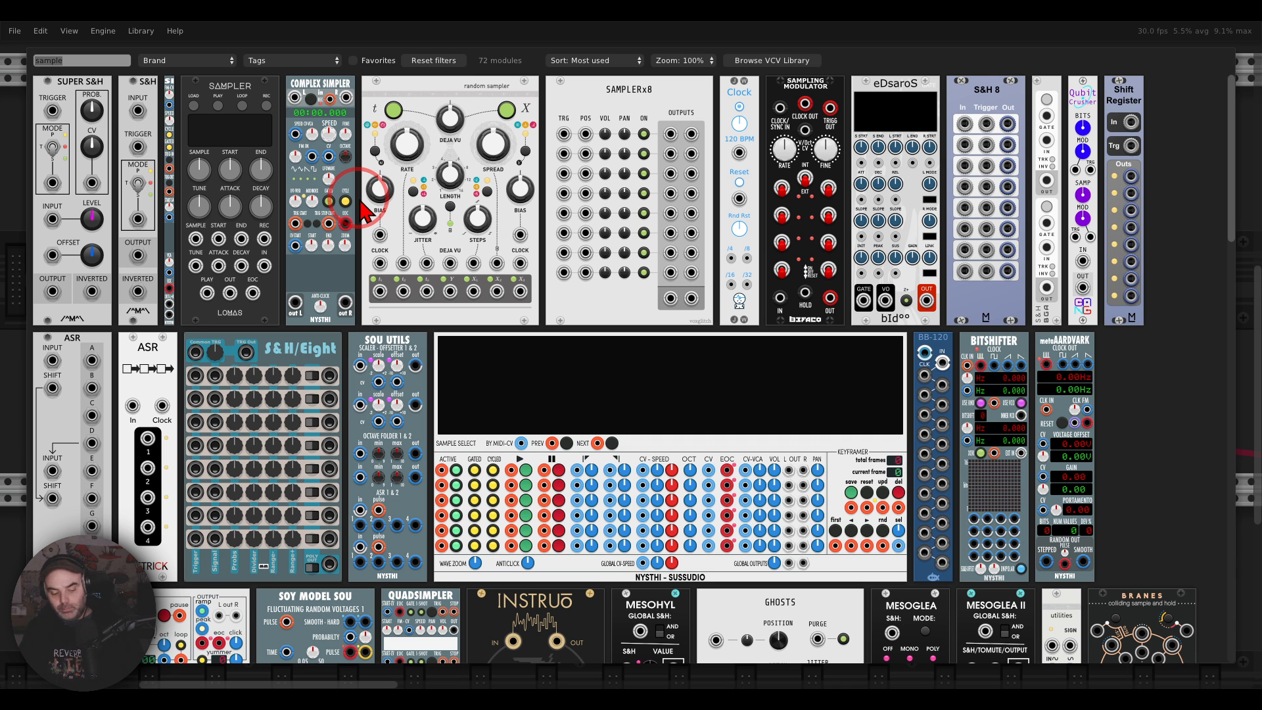
text(lfo)
drag(79, 99, 287, 184)
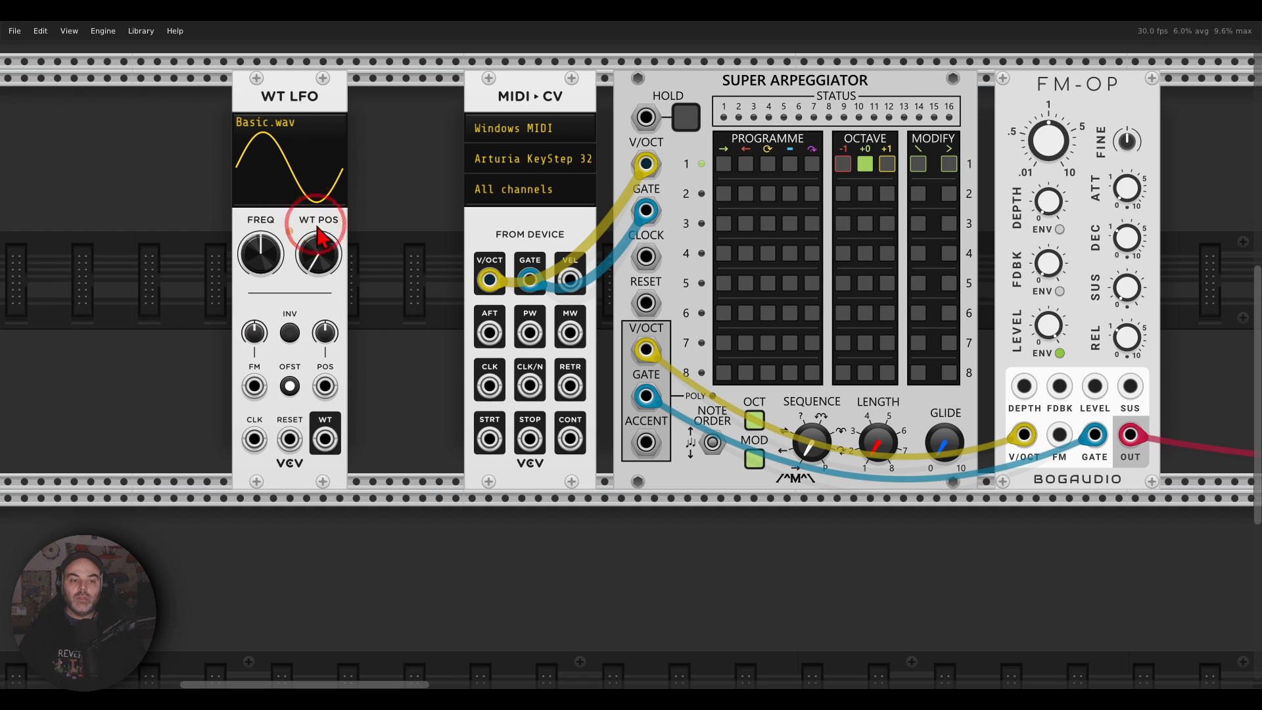
Set the WT LFO's wavetable position to the square wave and patch its WT output to Super Arpeggiator's CLOCK input with a blue cable
mouse_move(322, 256)
mouse_move(322, 263)
mouse_down()
mouse_move(634, 345)
mouse_move(334, 276)
mouse_up()
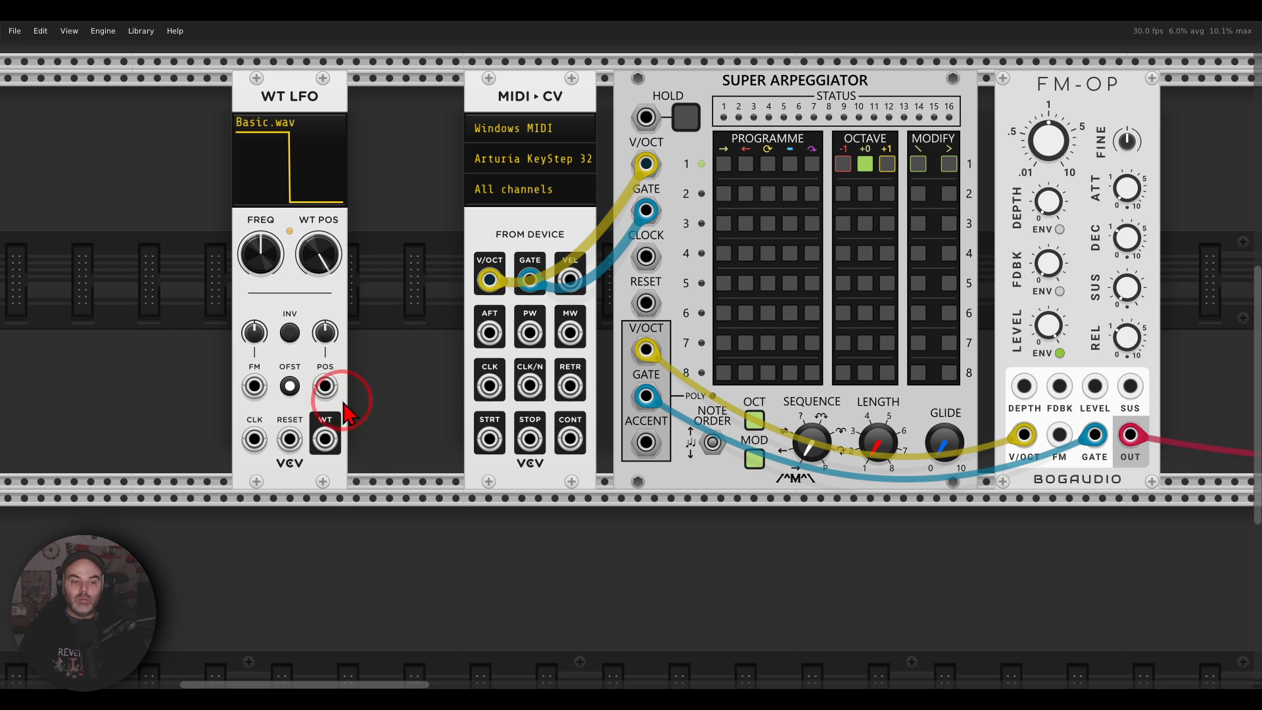
right_click(325, 436)
drag(346, 516, 627, 269)
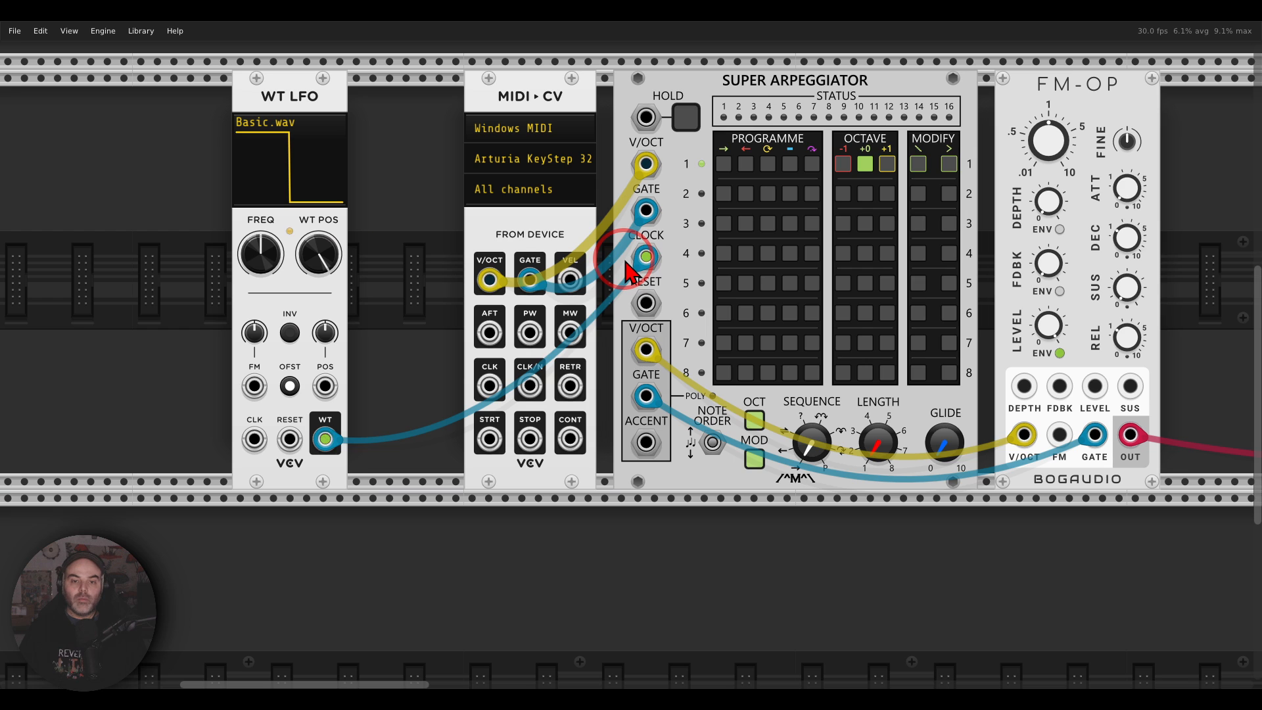
Search for "sam", add a Super S&H module between the WT LFO and MIDI to CV, and lower its probability to slightly above midway
right_click(444, 262)
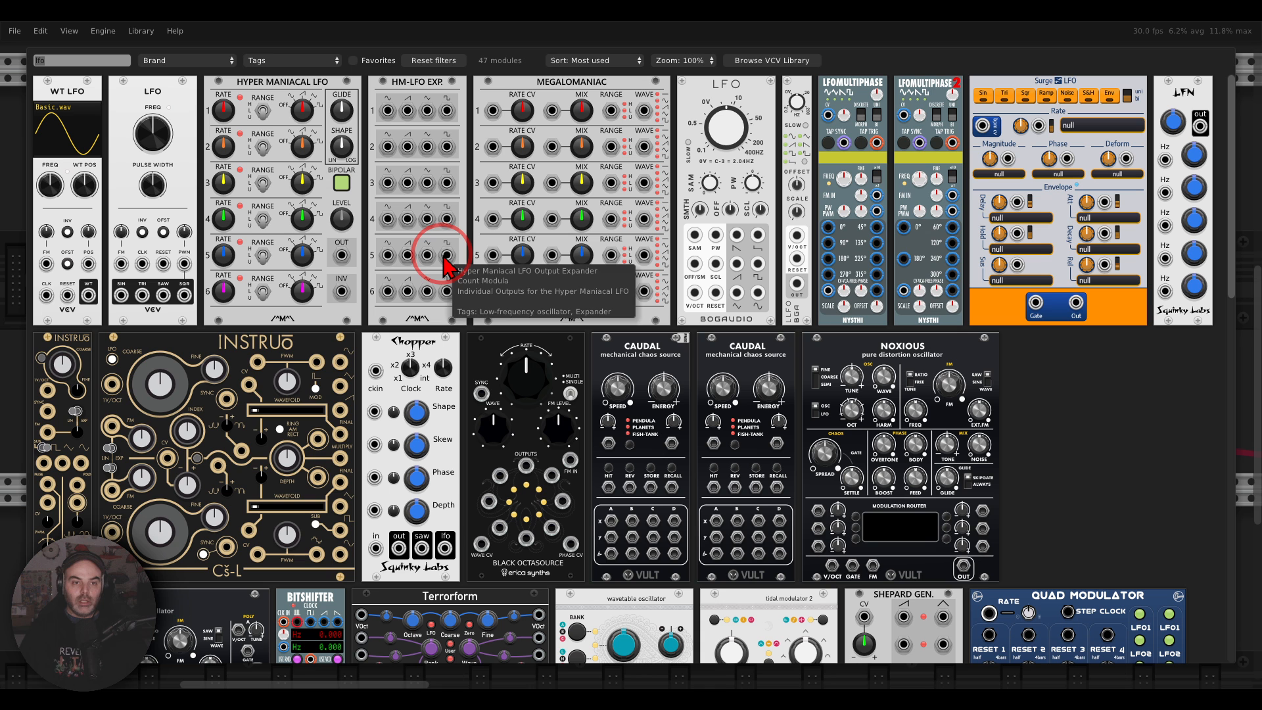
text(sam)
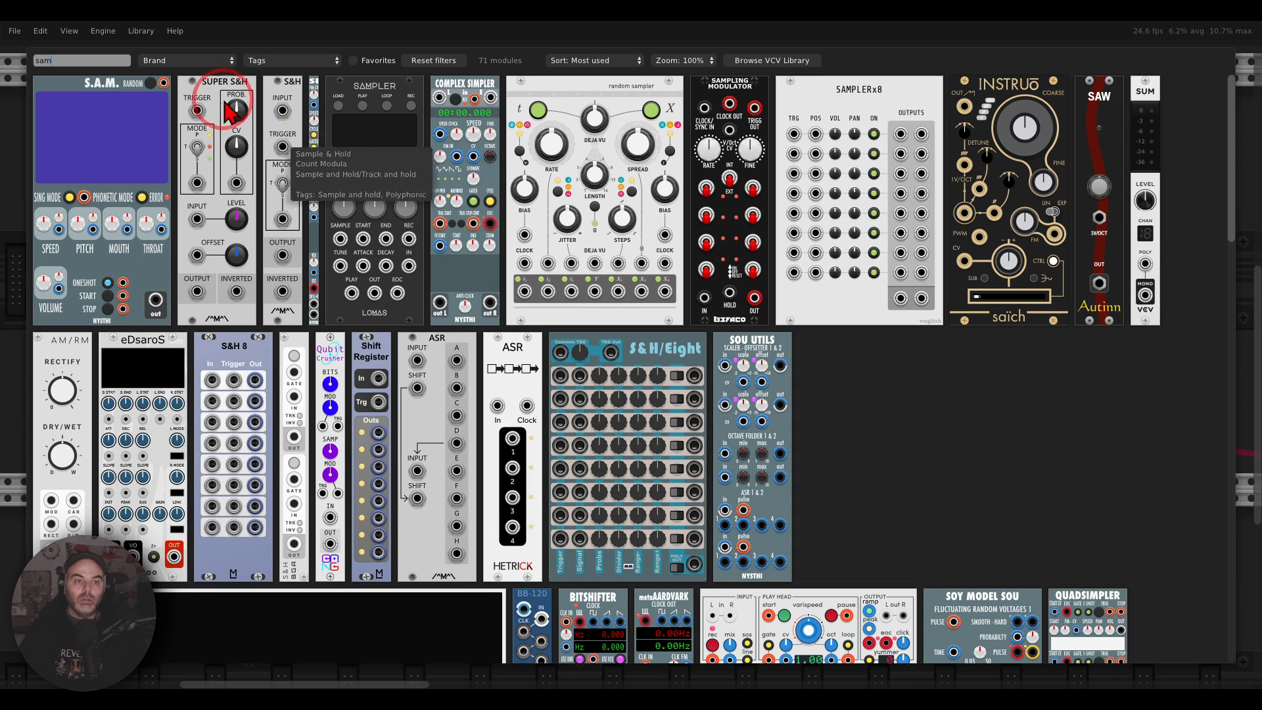
click(227, 105)
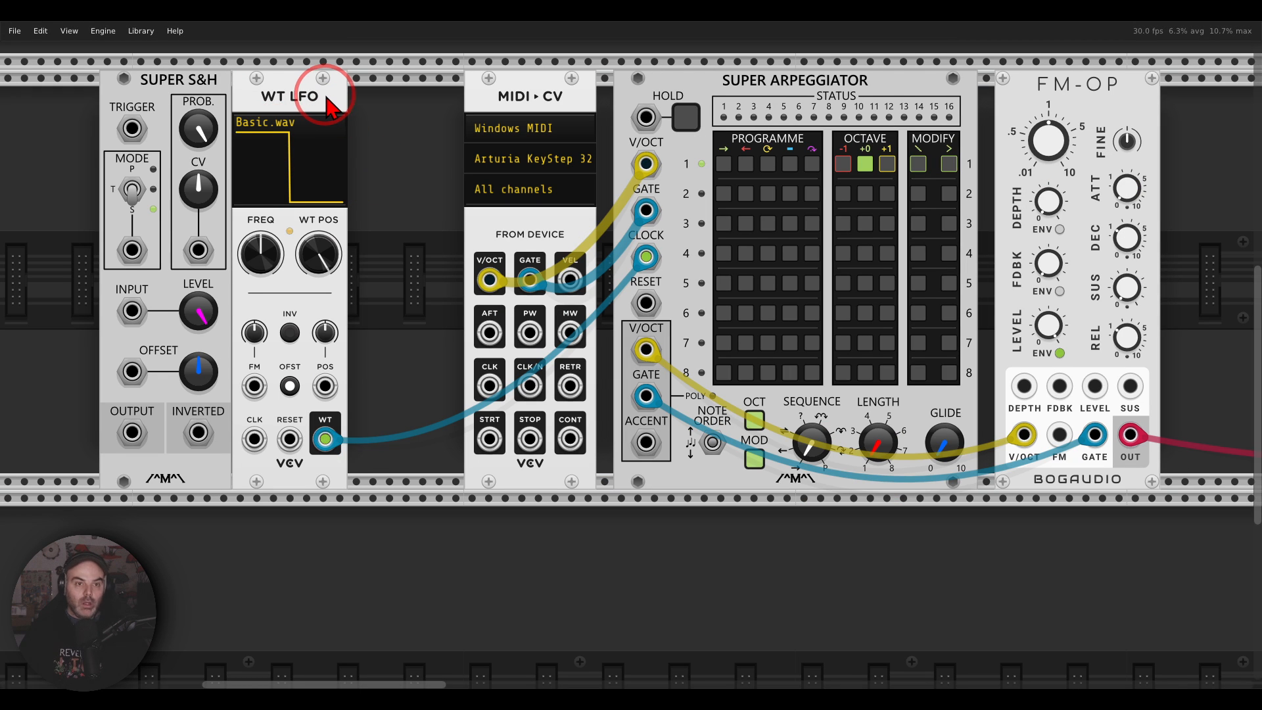
drag(167, 81, 388, 112)
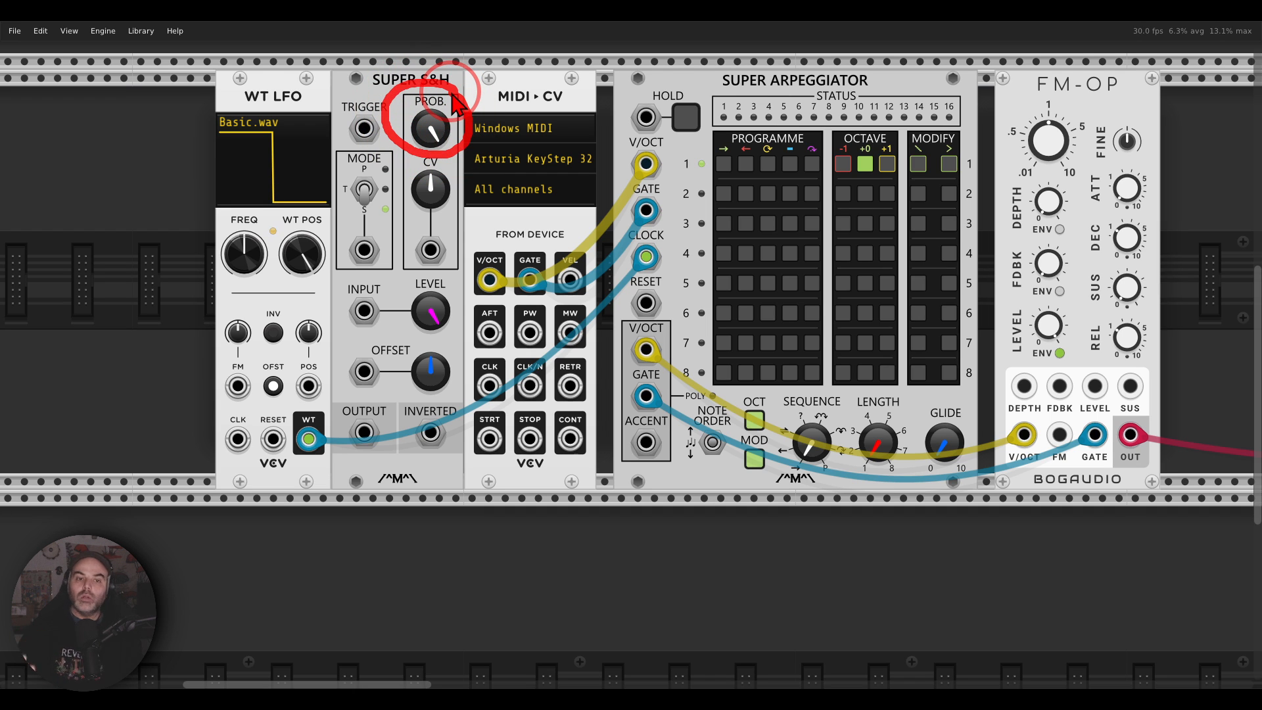
mouse_move(430, 125)
mouse_down()
mouse_move(432, 99)
mouse_move(432, 132)
mouse_up()
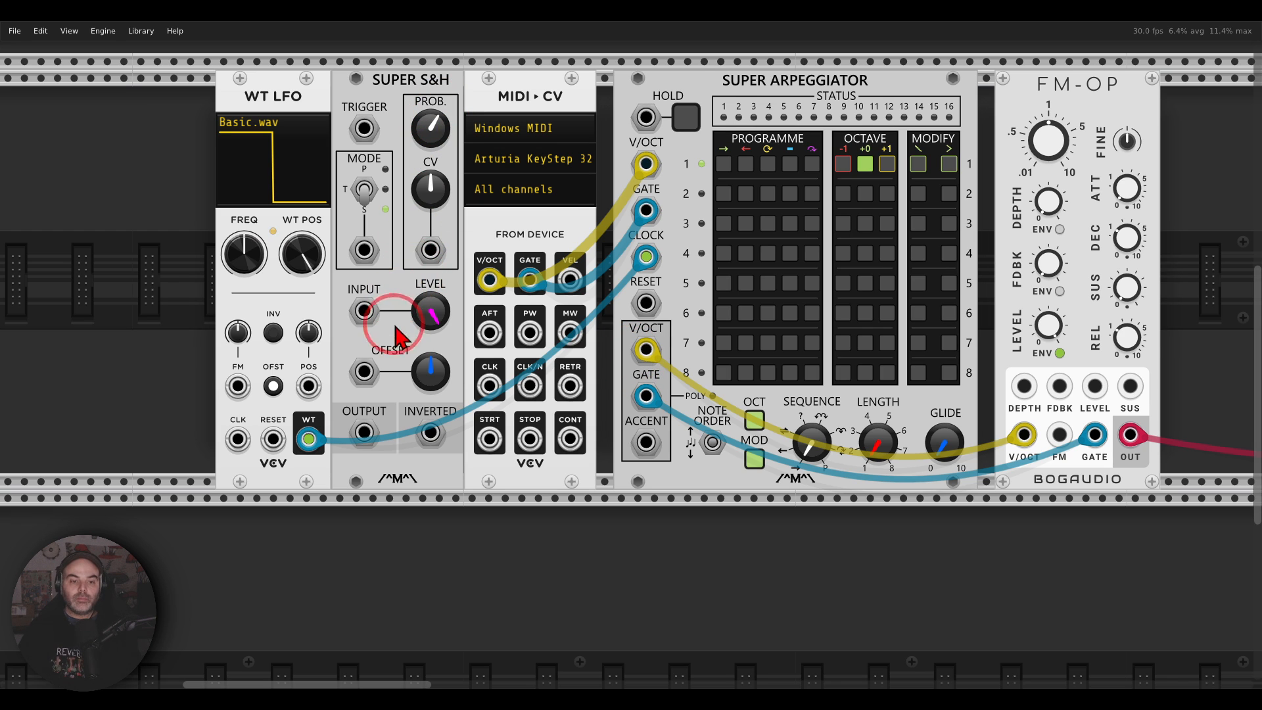
Patch Super S&H's OUTPUT to the WT LFO's FM input with a green cable, and the WT output to Super S&H's TRIGGER with a blue one
right_click(366, 439)
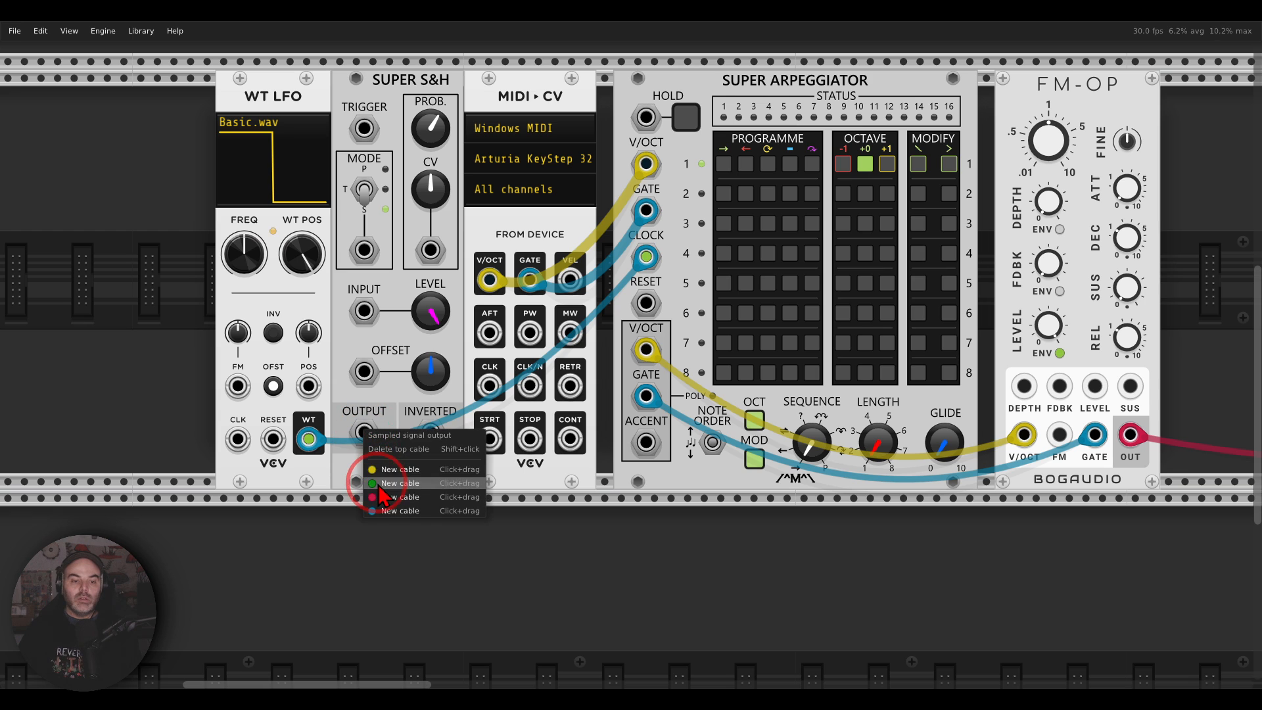
drag(385, 494, 238, 386)
right_click(302, 439)
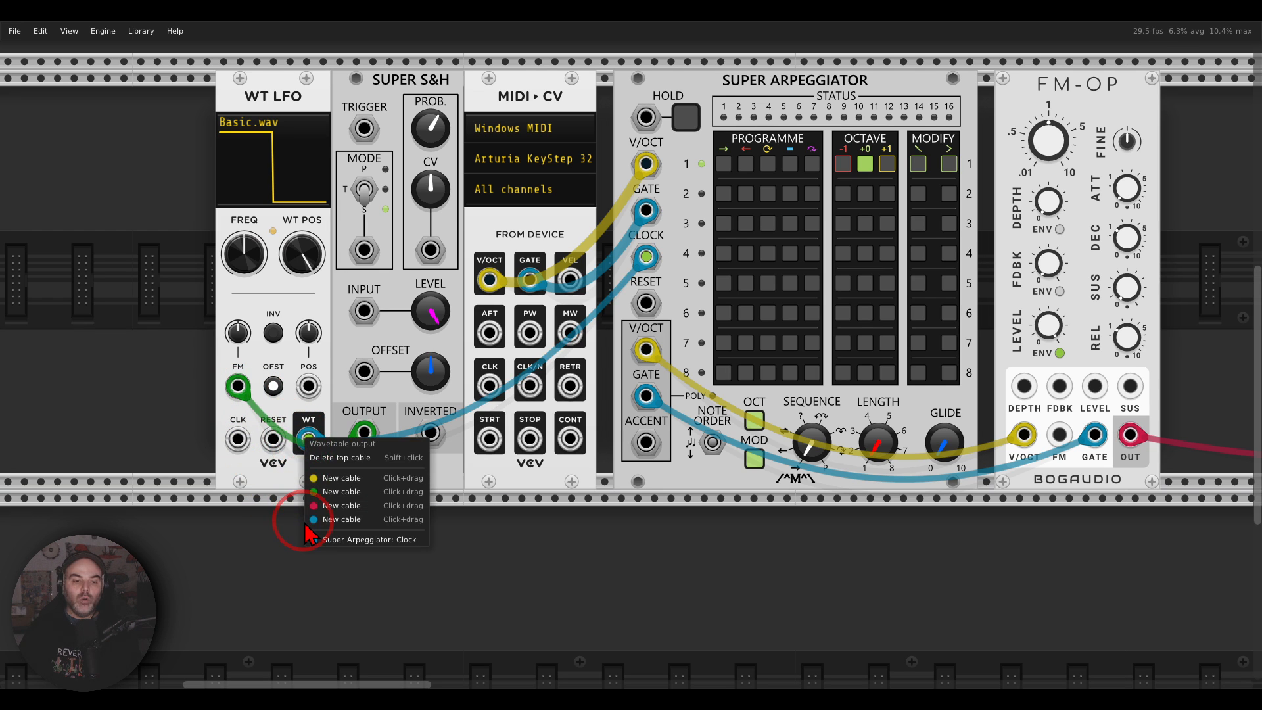
drag(328, 515, 361, 131)
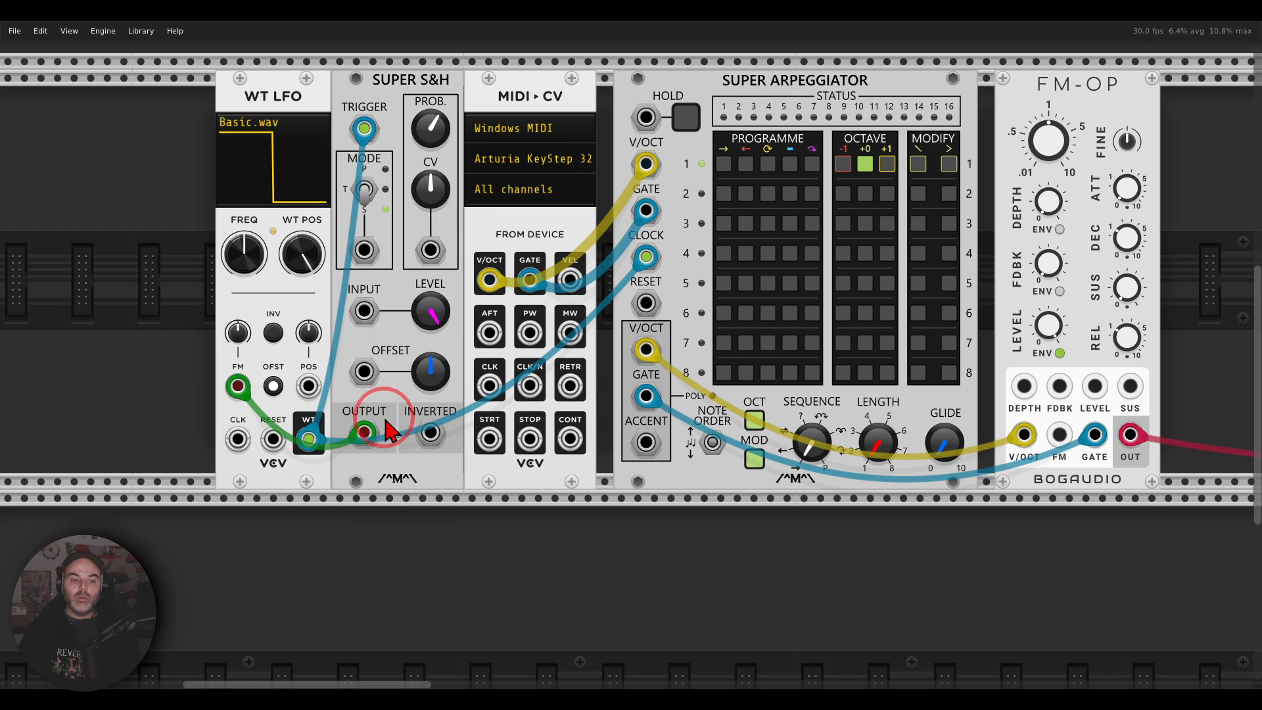
mouse_move(317, 420)
mouse_down()
mouse_move(273, 460)
mouse_move(317, 419)
mouse_move(338, 168)
mouse_move(354, 161)
mouse_up()
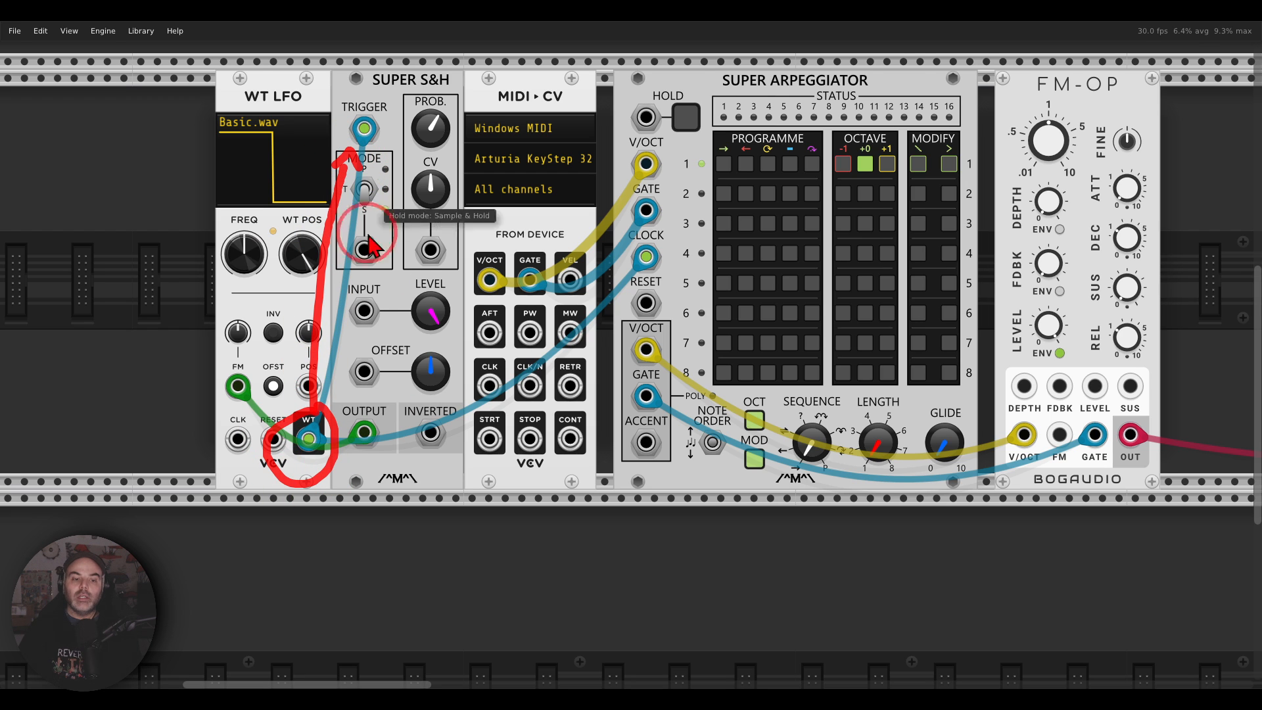
mouse_move(384, 433)
mouse_down()
mouse_move(354, 526)
mouse_move(227, 460)
mouse_move(240, 394)
mouse_move(259, 431)
mouse_move(299, 164)
mouse_move(317, 175)
mouse_up()
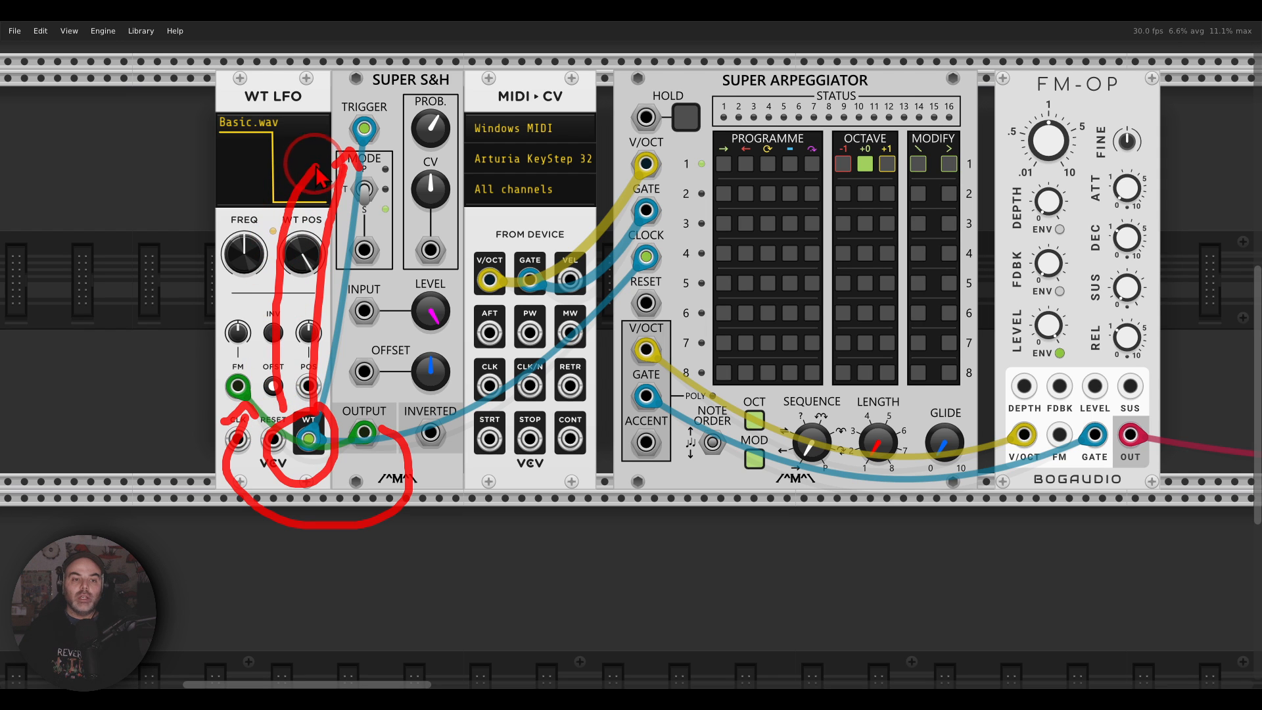
mouse_move(395, 418)
mouse_down()
mouse_move(281, 583)
mouse_move(213, 433)
mouse_move(253, 421)
mouse_up()
key(Escape)
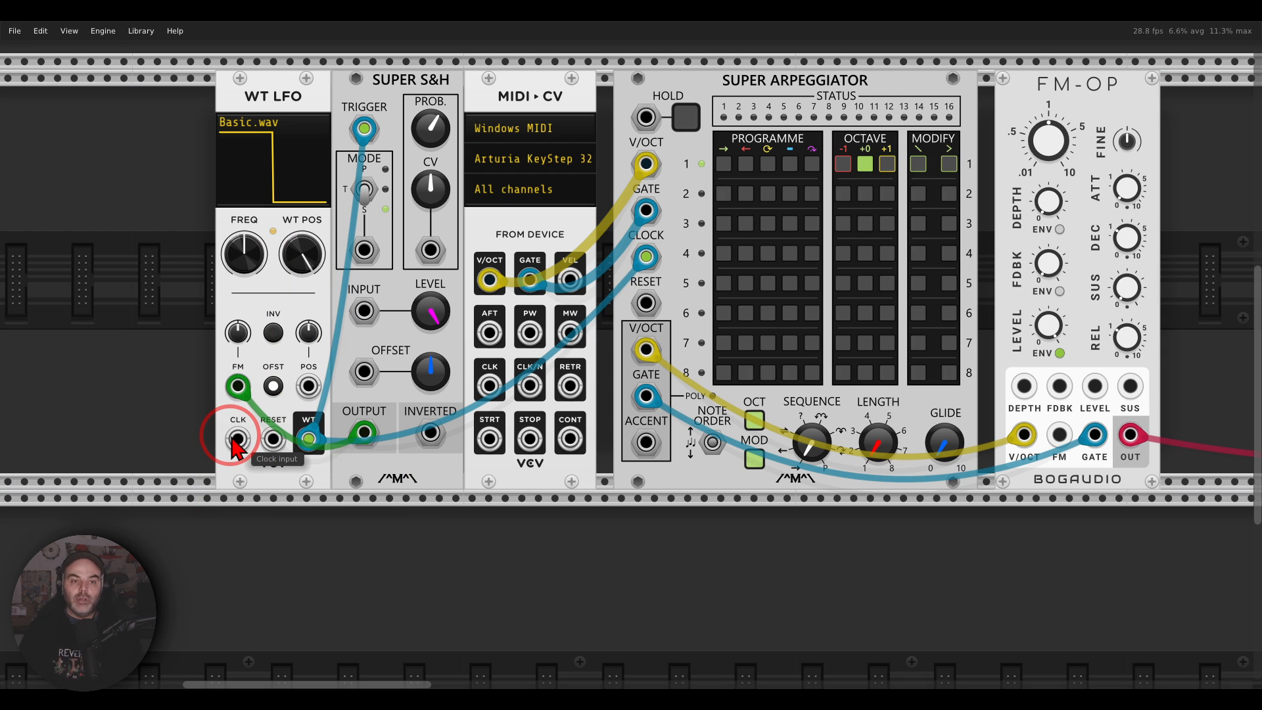
Set the WT LFO's frequency modulation to about 22.7% and its frequency to about 1.03 Hz
drag(414, 84, 398, 84)
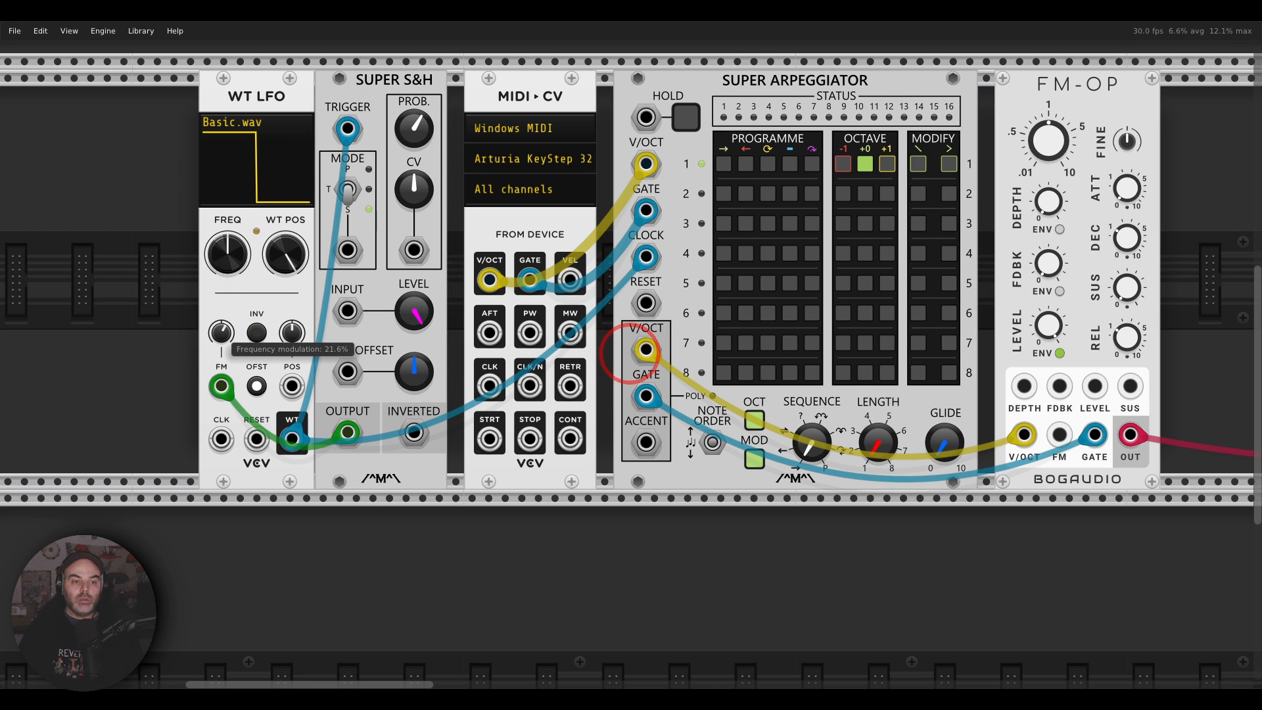
drag(230, 342, 230, 342)
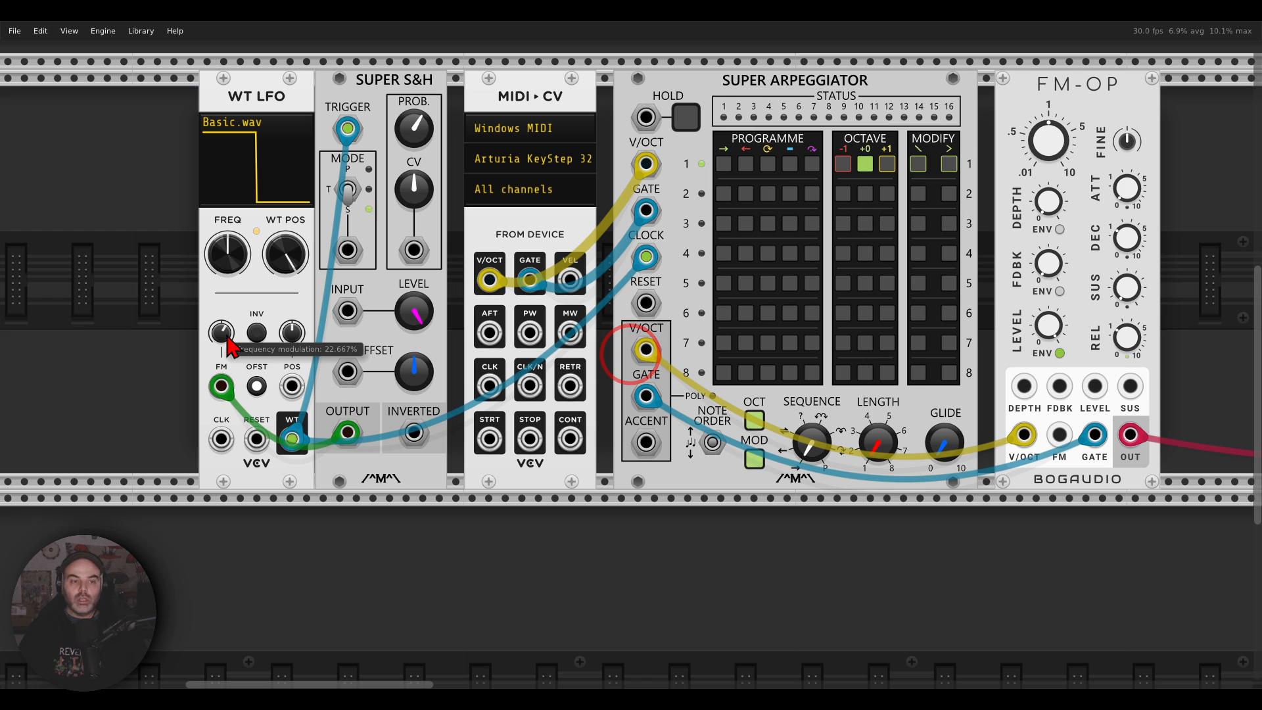
click(241, 272)
drag(243, 283, 237, 268)
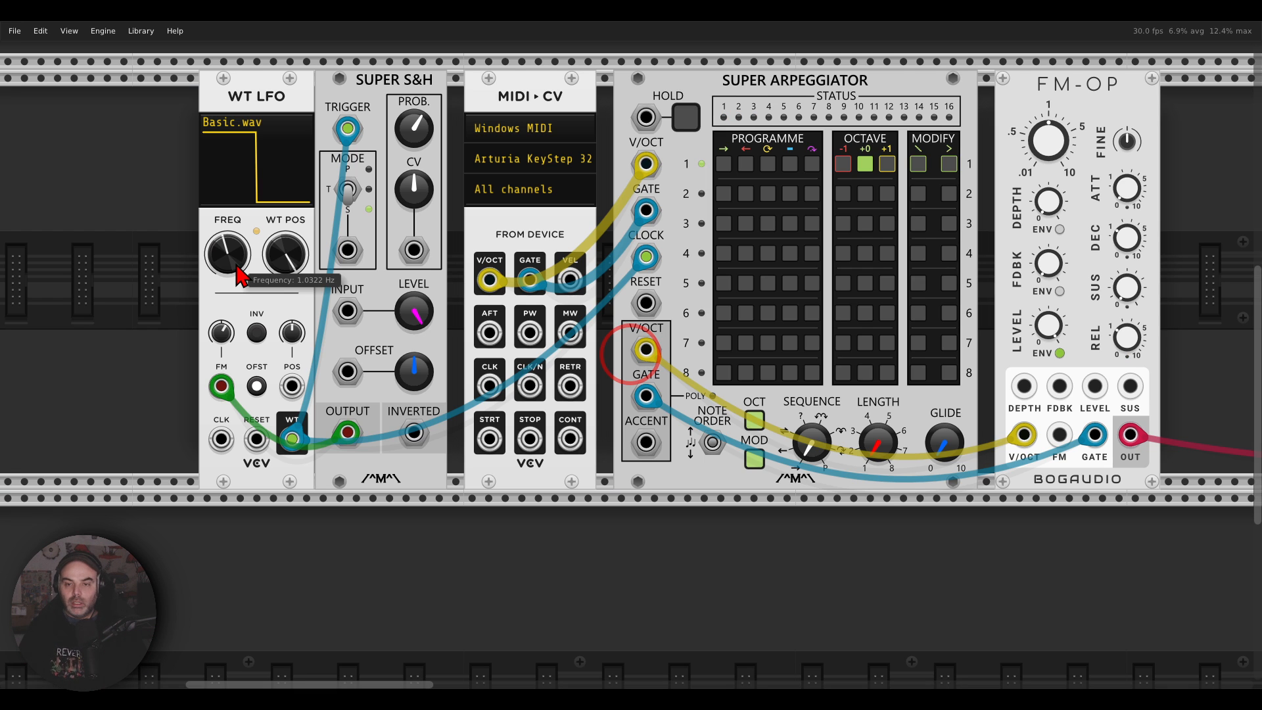
click(238, 268)
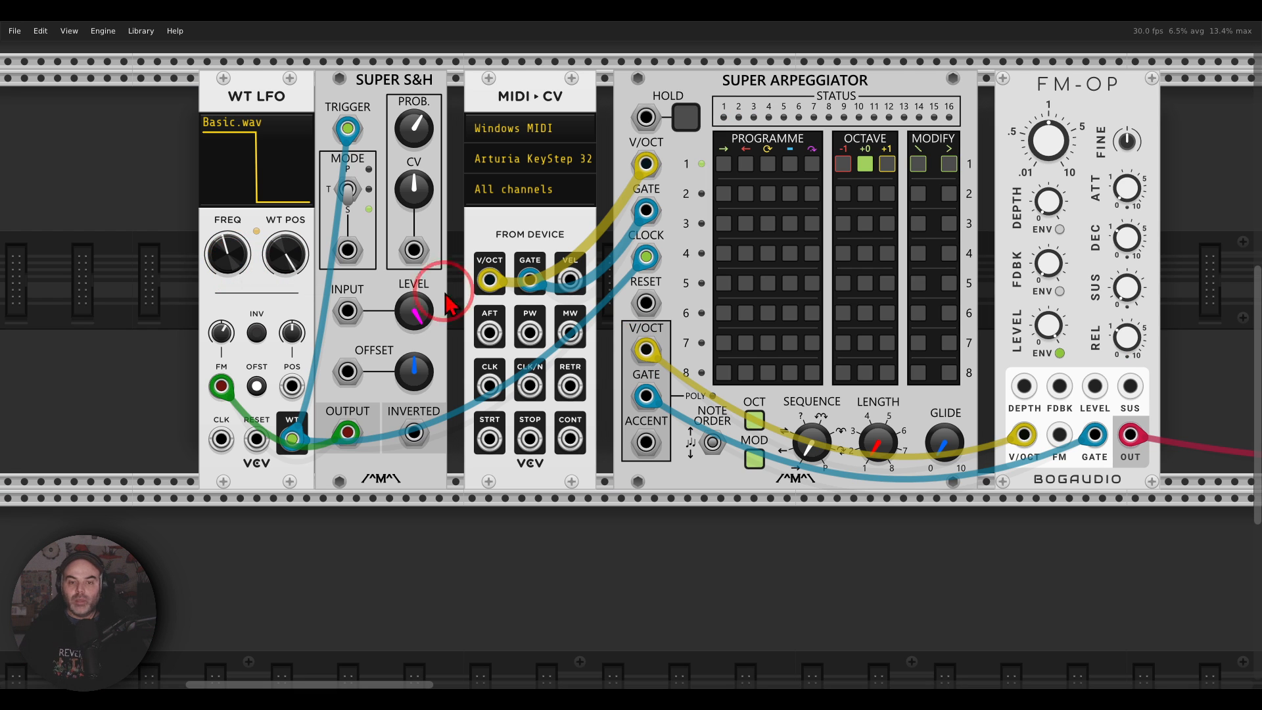
Set Super Arpeggiator's sequence mode to Random
drag(703, 345, 628, 332)
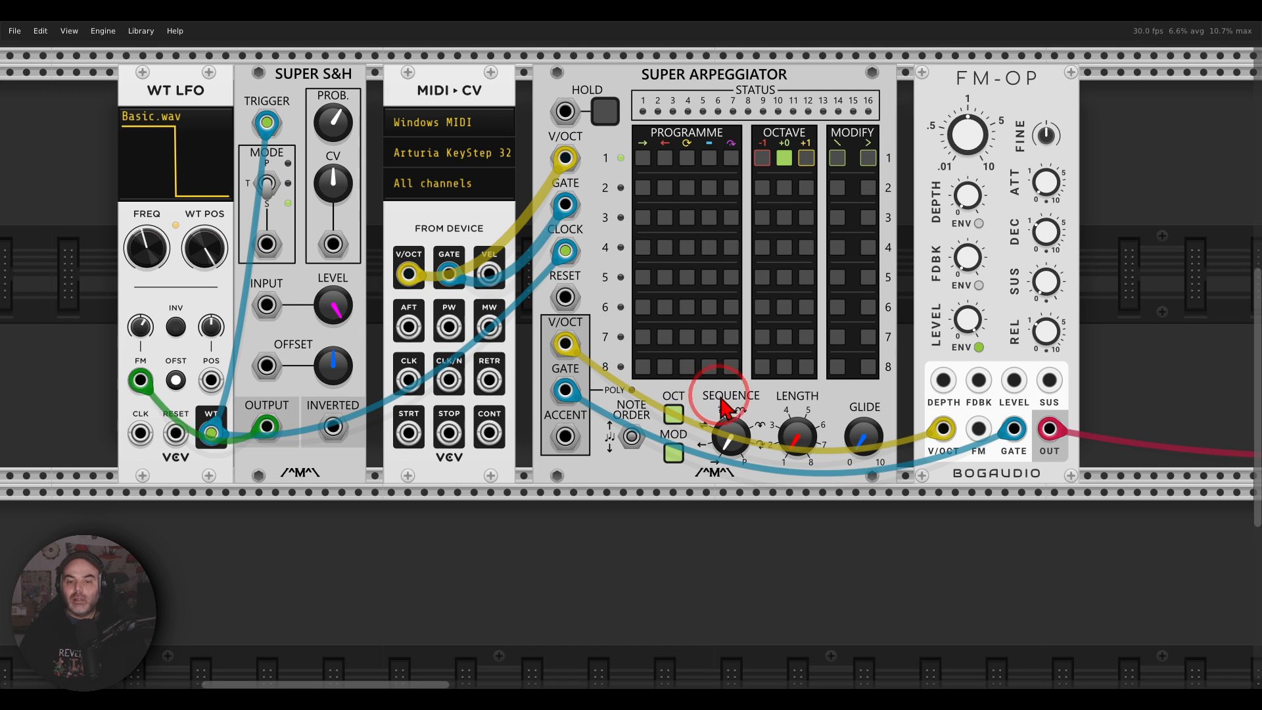
drag(719, 439, 721, 463)
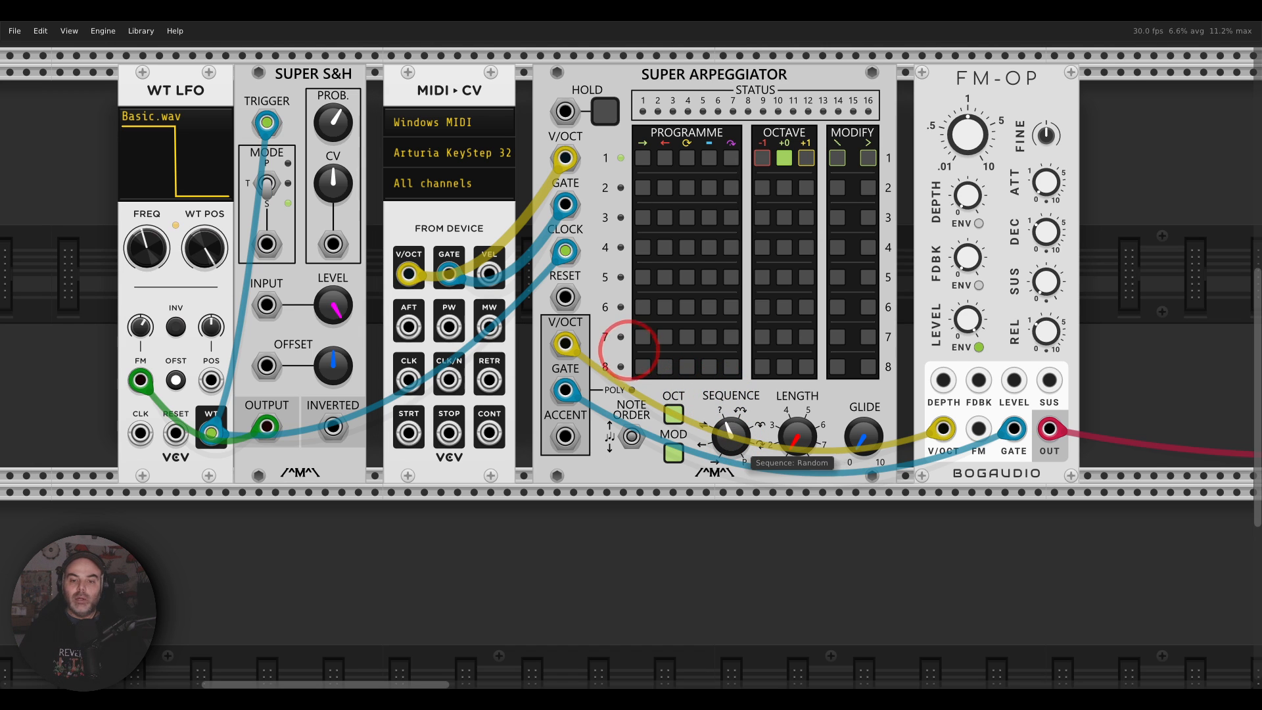
drag(727, 455, 743, 460)
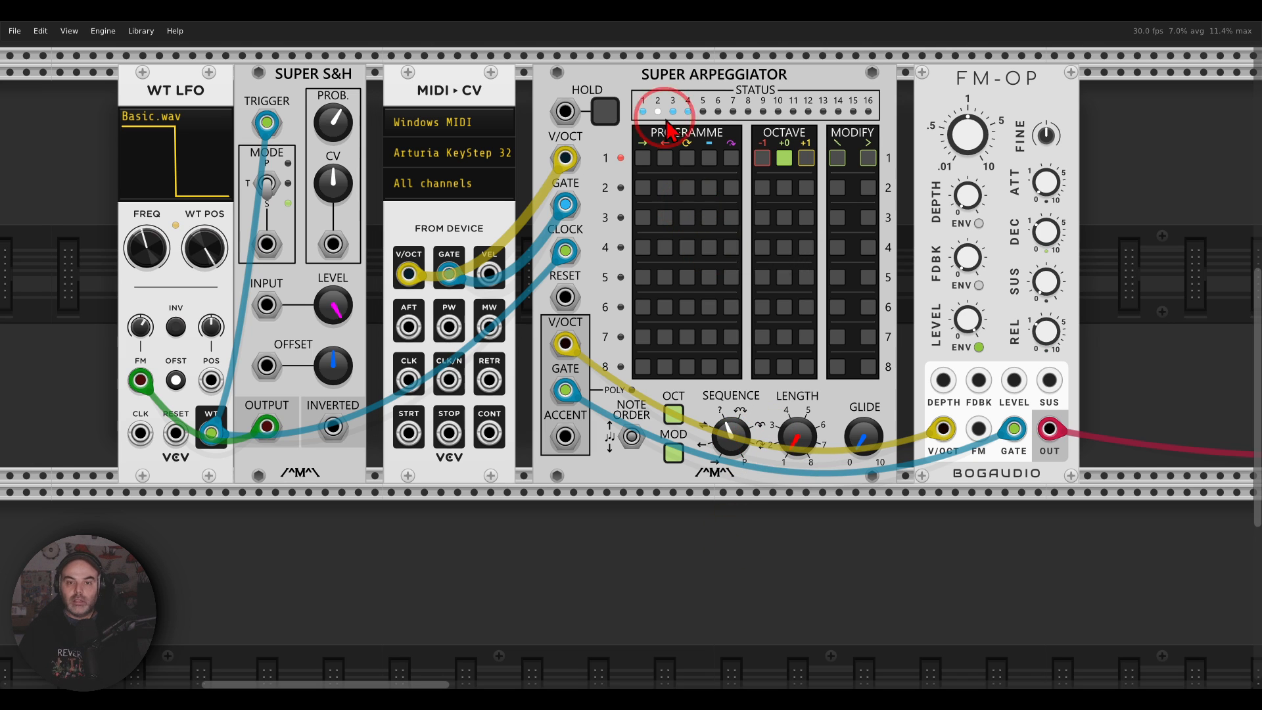
mouse_move(707, 80)
mouse_down()
mouse_move(682, 77)
mouse_move(629, 119)
mouse_move(711, 84)
mouse_up()
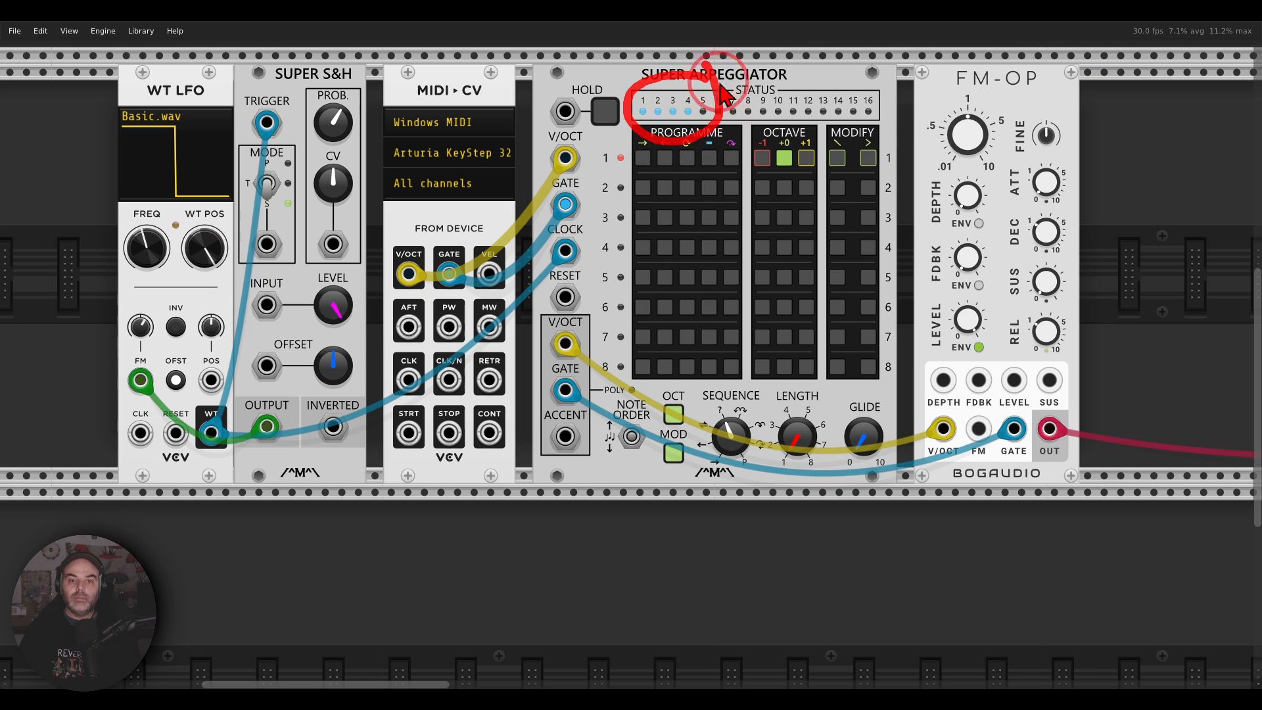
key(Escape)
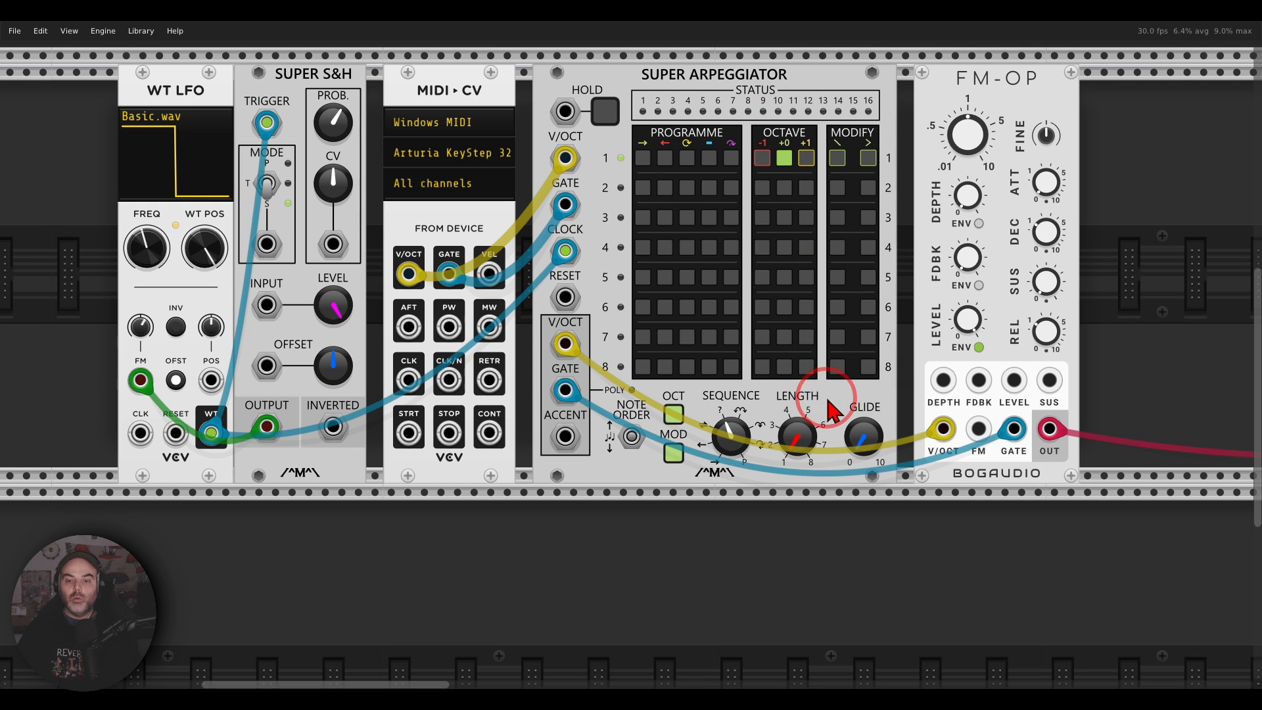
mouse_move(831, 380)
mouse_down()
mouse_move(759, 409)
mouse_move(779, 486)
mouse_move(846, 423)
mouse_move(836, 393)
mouse_up()
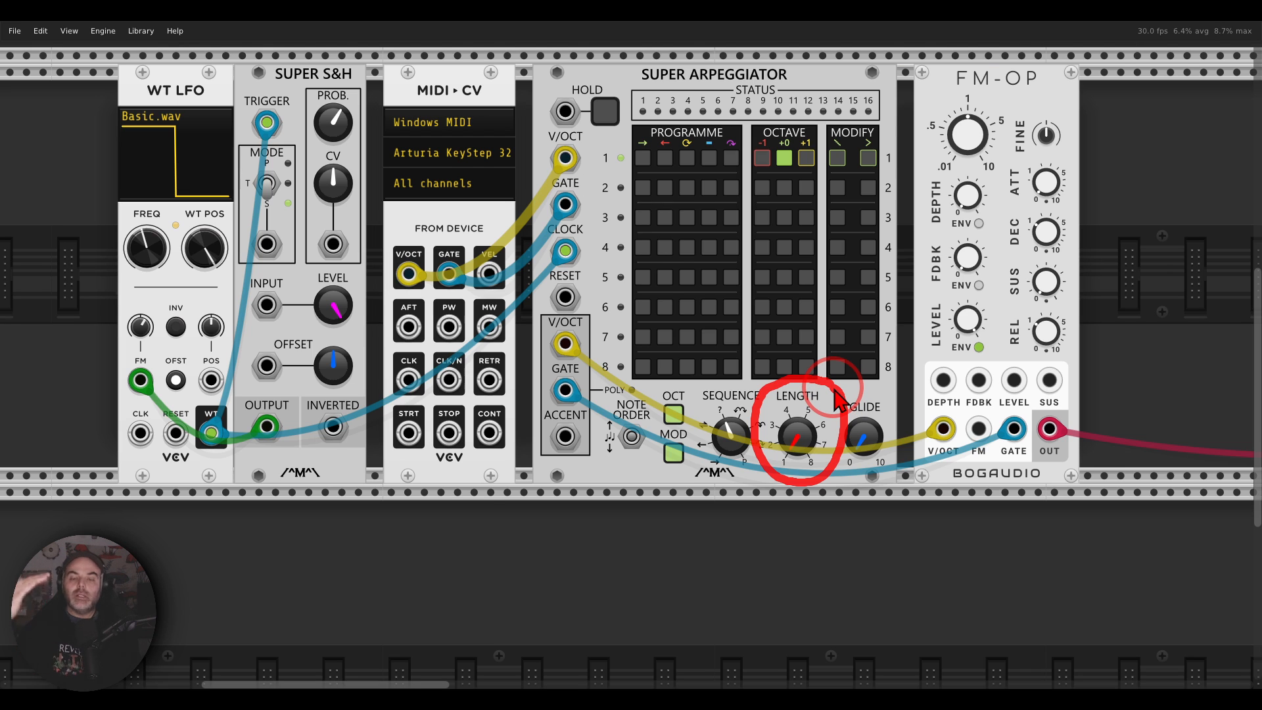
key(Escape)
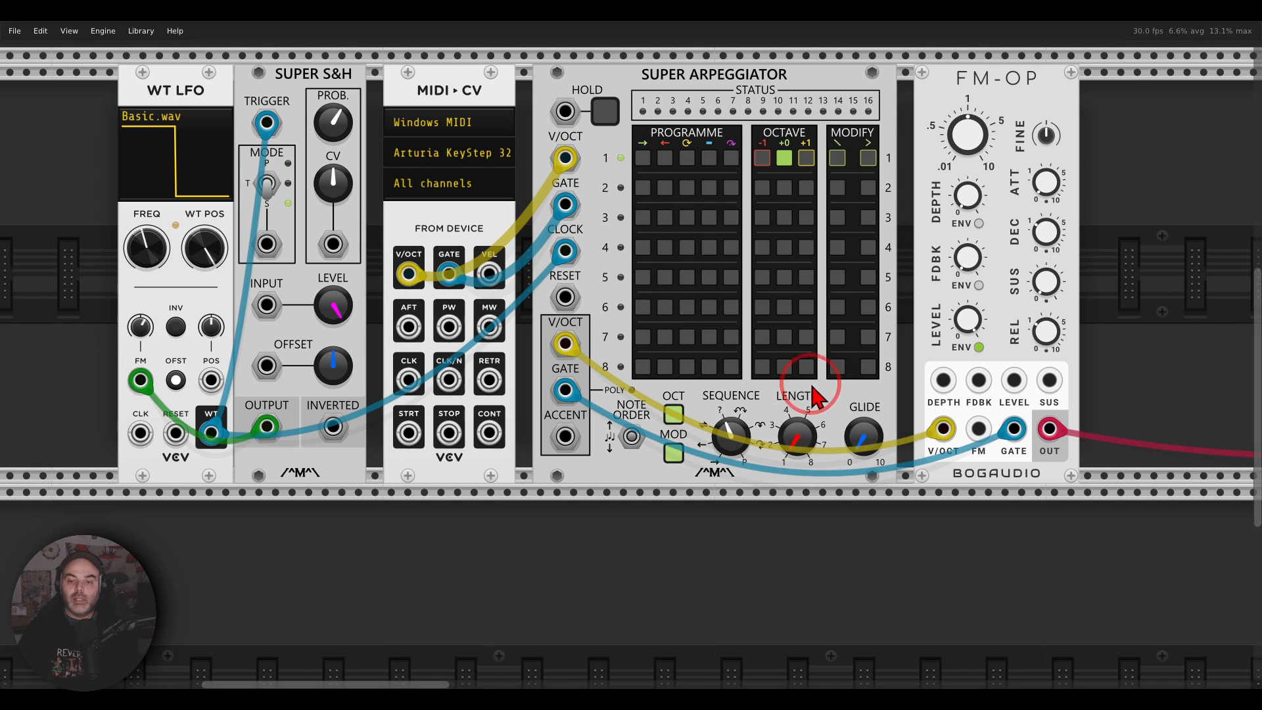
Set Super Arpeggiator's pattern length to 8, and shift step 2 up one octave and step 6 down one octave
drag(806, 443, 625, 337)
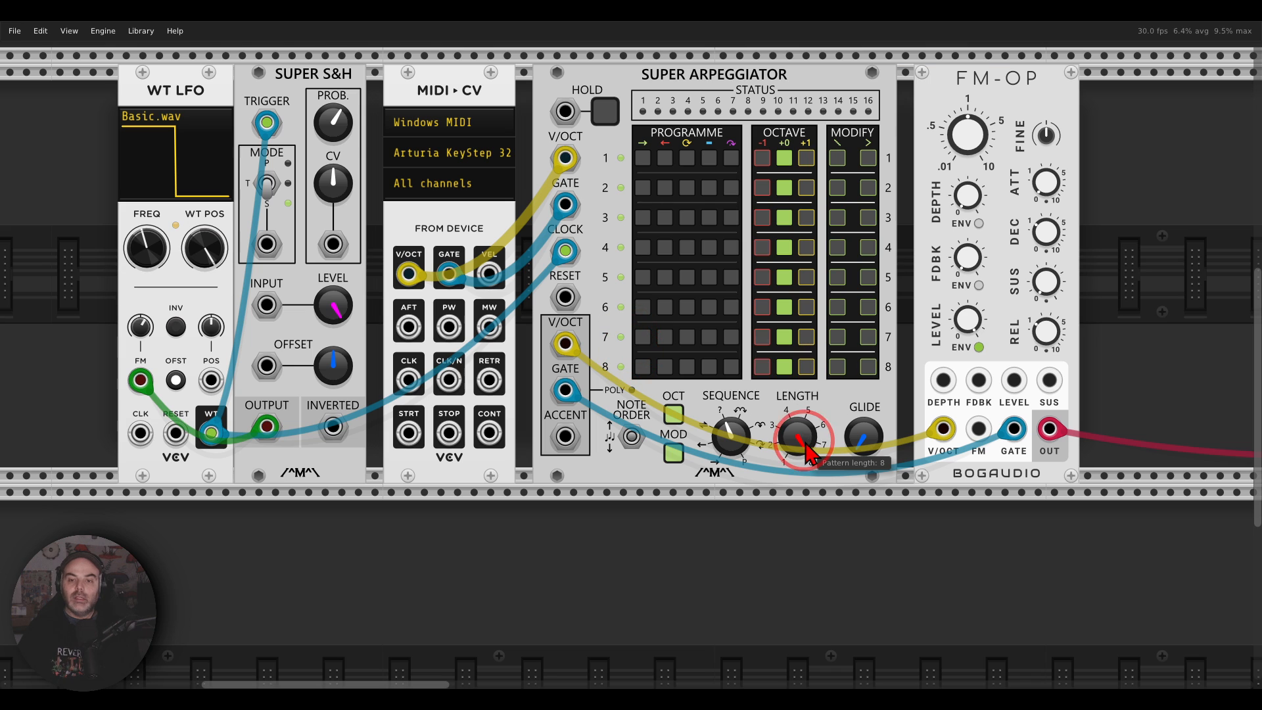
mouse_move(886, 117)
mouse_down()
mouse_move(874, 106)
mouse_move(739, 141)
mouse_move(741, 401)
mouse_move(936, 335)
mouse_move(884, 132)
mouse_move(852, 119)
mouse_up()
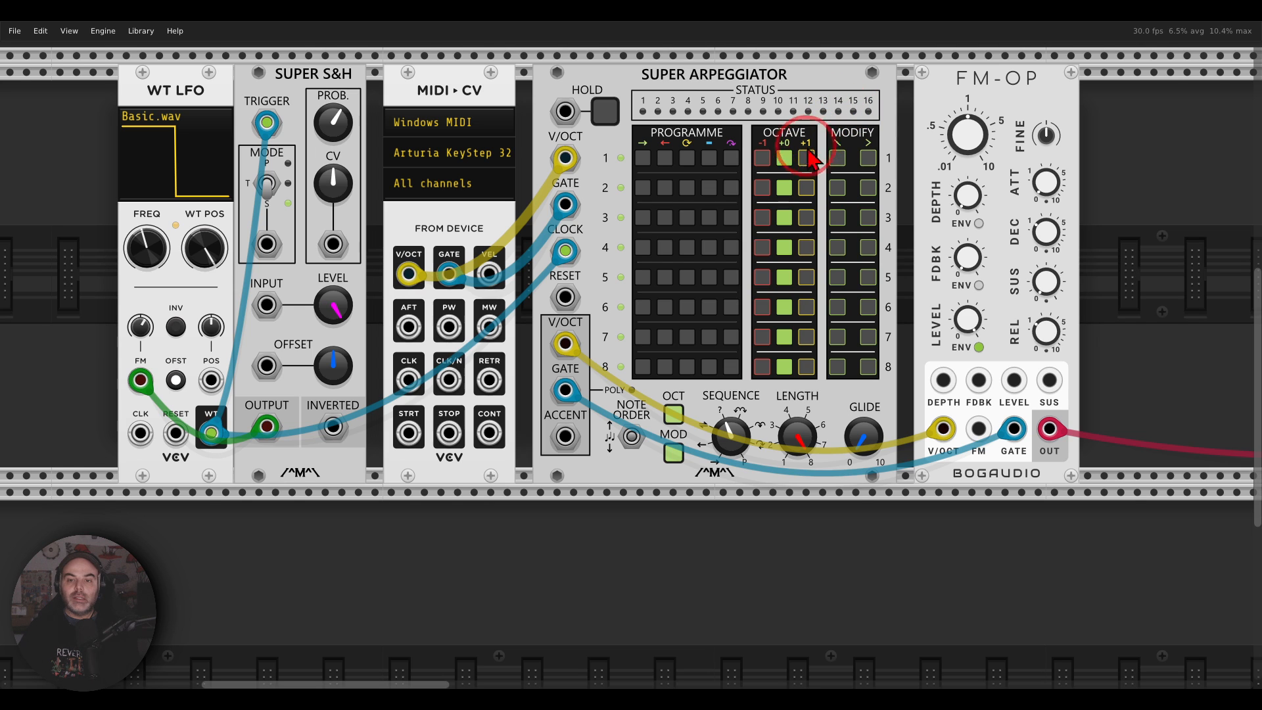
click(806, 190)
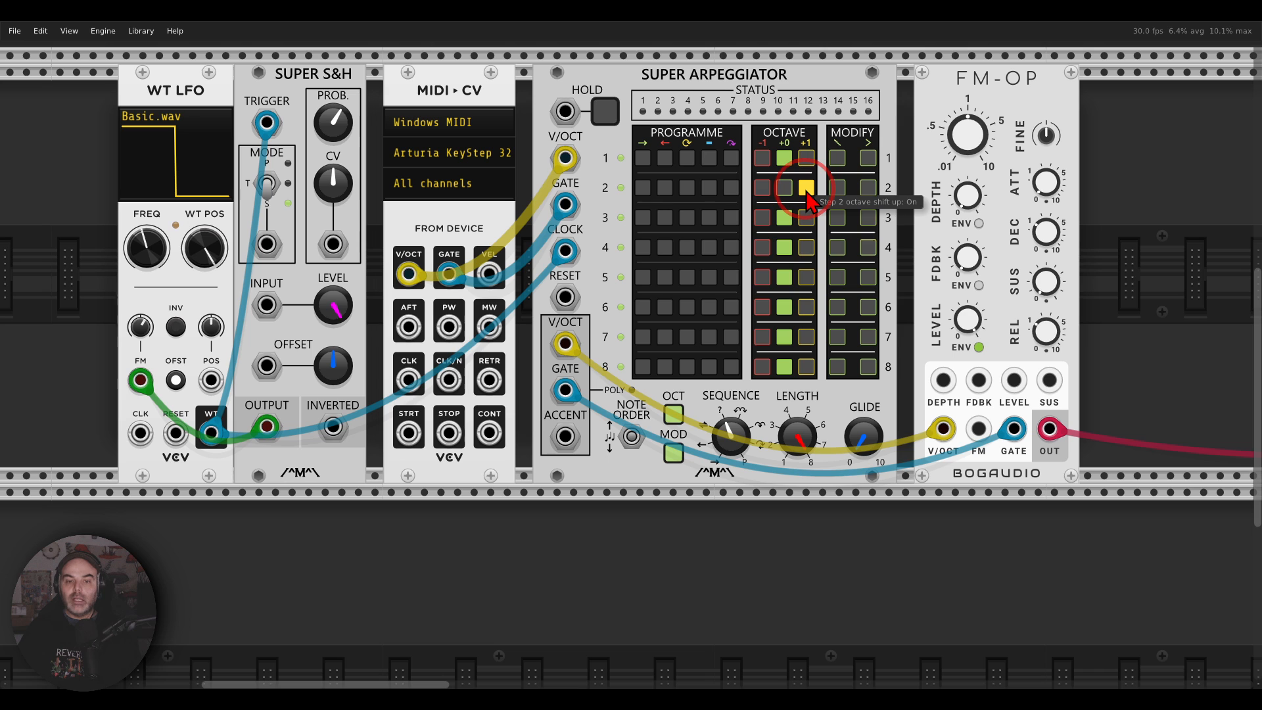
click(762, 307)
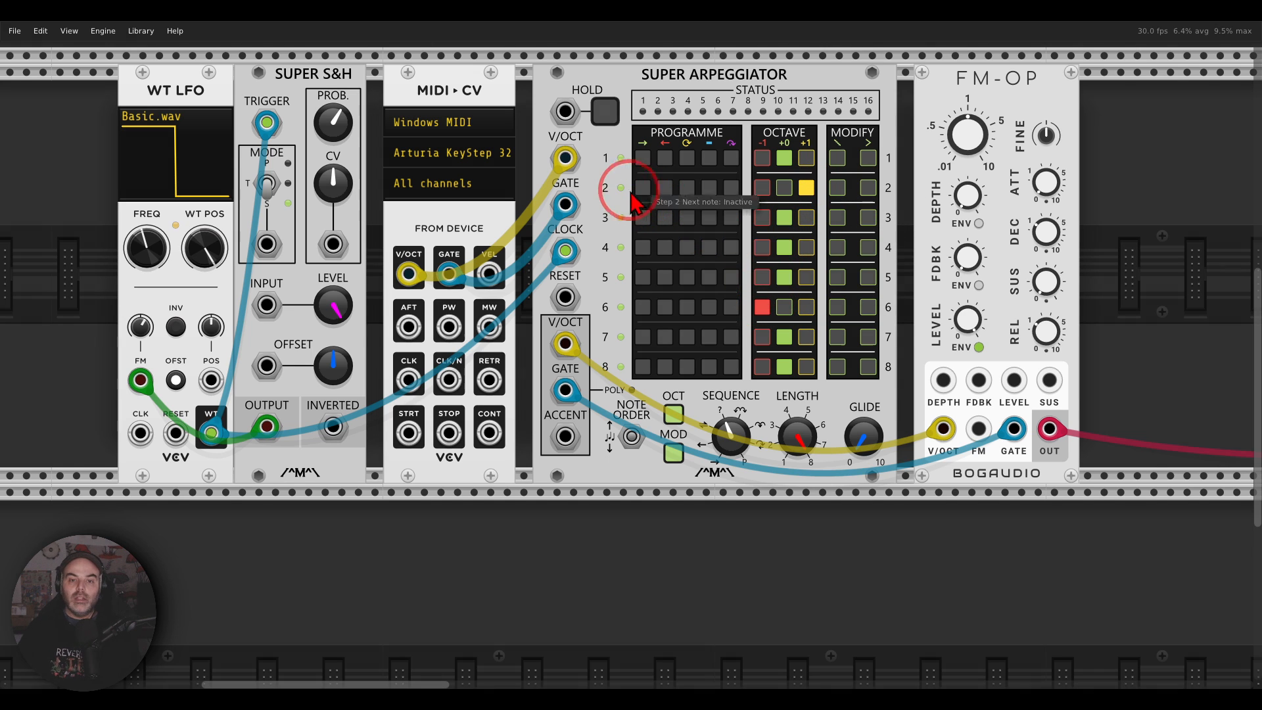
Reset the WT LFO's frequency to its default
mouse_move(619, 178)
mouse_down()
mouse_move(588, 196)
mouse_move(629, 188)
mouse_up()
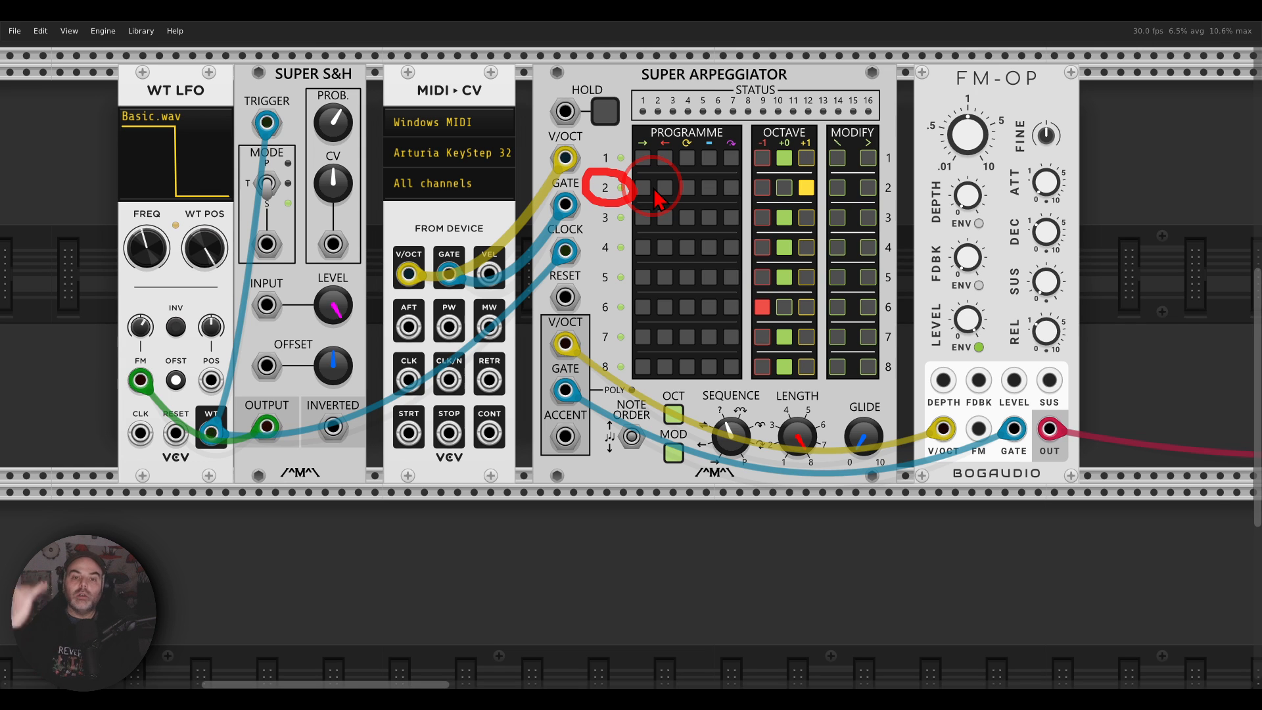
mouse_move(641, 295)
mouse_down()
mouse_move(590, 309)
mouse_move(631, 339)
mouse_move(635, 301)
mouse_up()
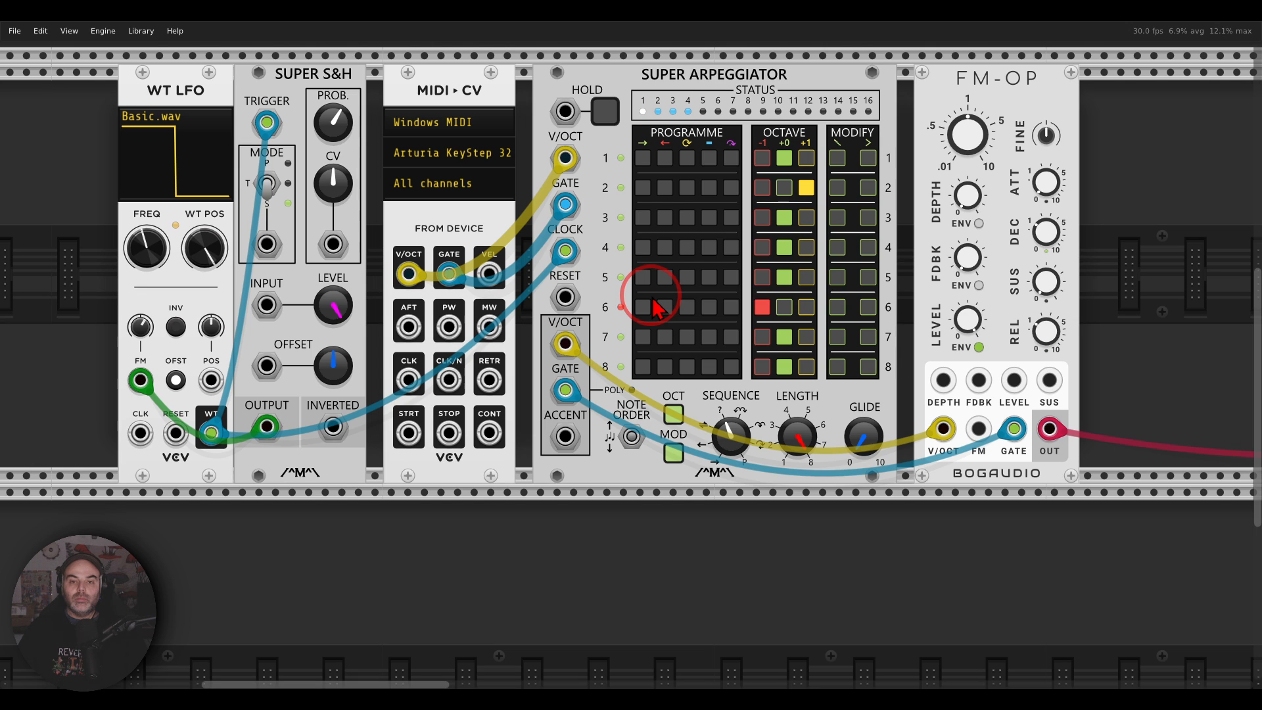
double_click(146, 248)
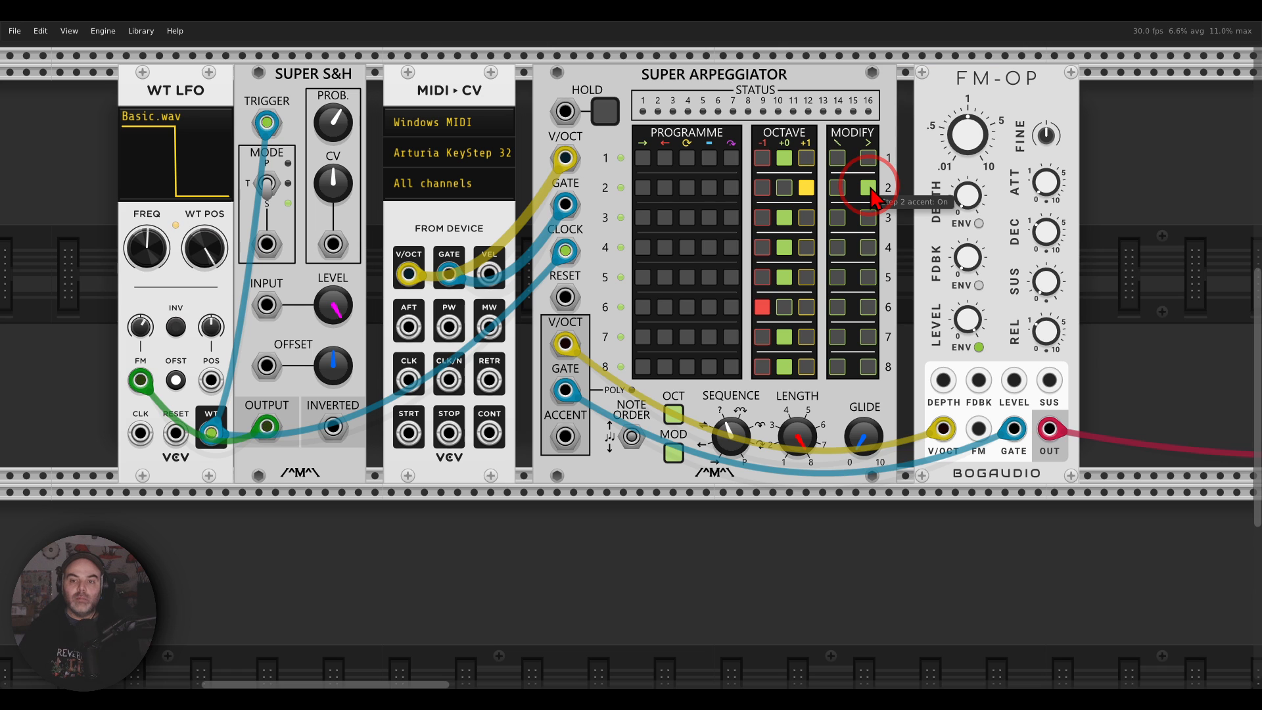
Patch Super Arpeggiator's ACCENT output to FM-OP's SUS input with a green cable, and reset FM-OP's sustain to its default
drag(868, 110, 878, 172)
mouse_move(858, 121)
mouse_down()
mouse_move(875, 161)
mouse_move(888, 132)
mouse_up()
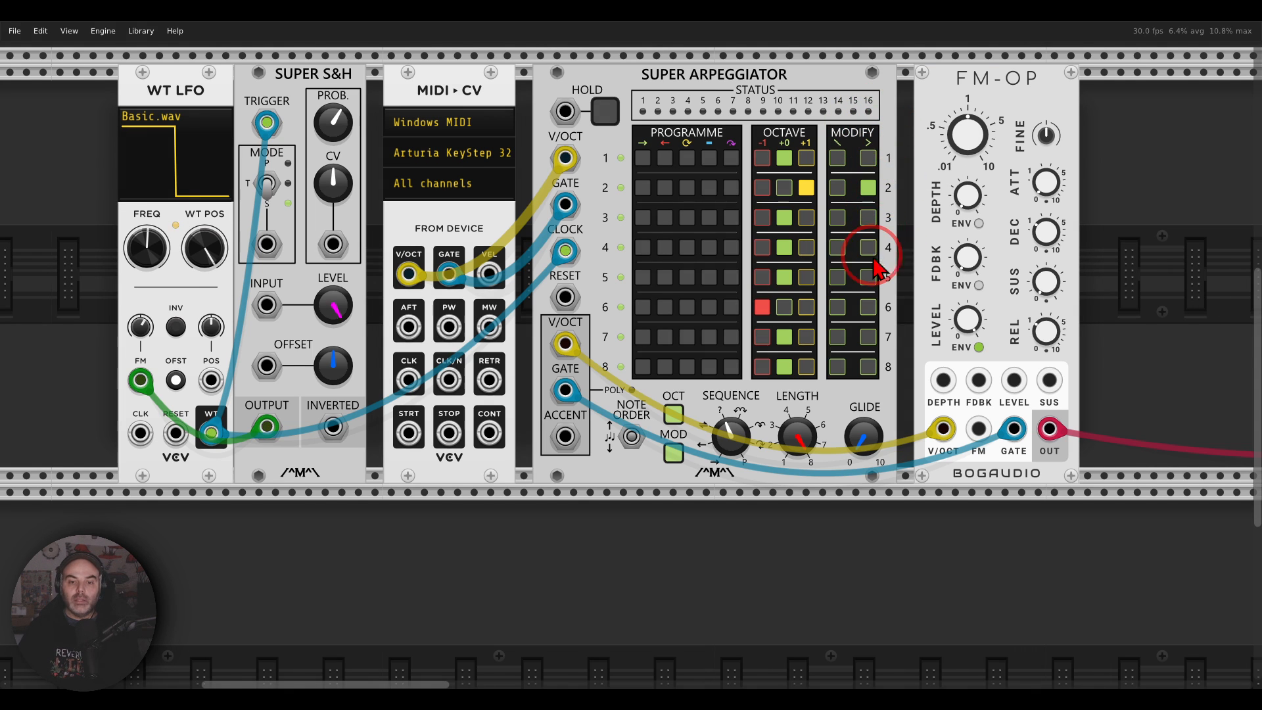
right_click(568, 438)
drag(583, 494, 1050, 381)
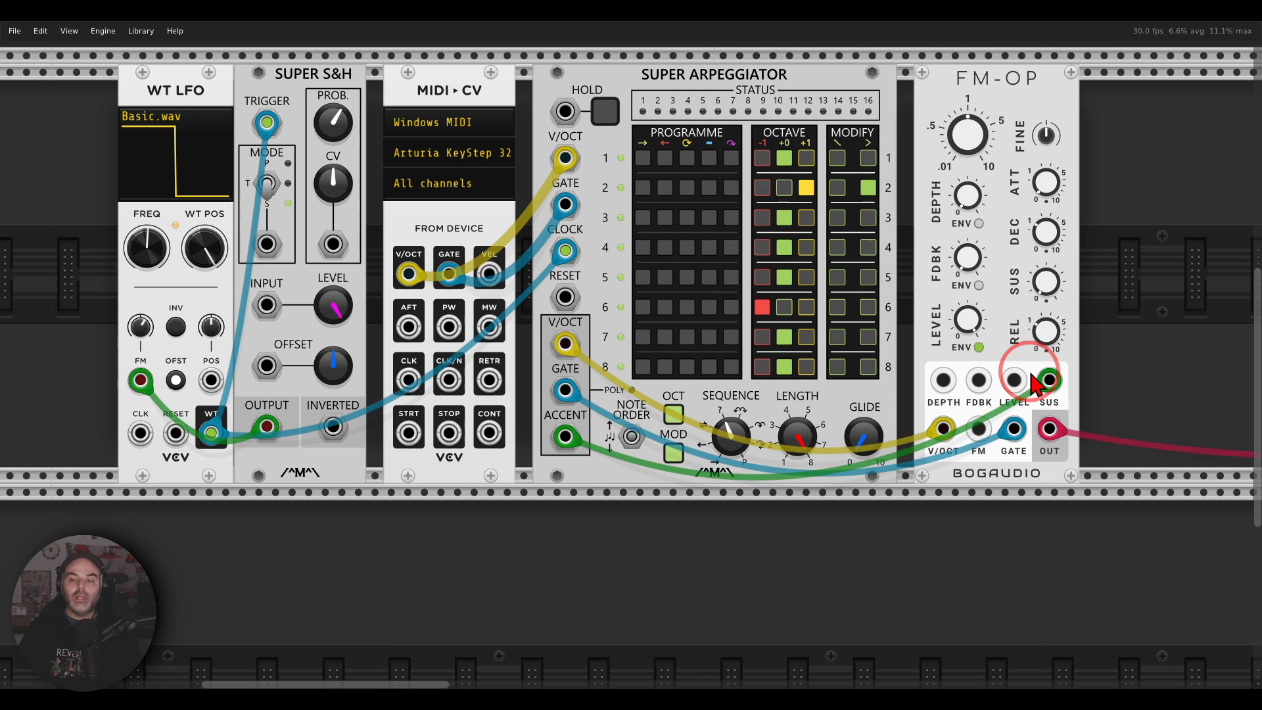
double_click(1046, 284)
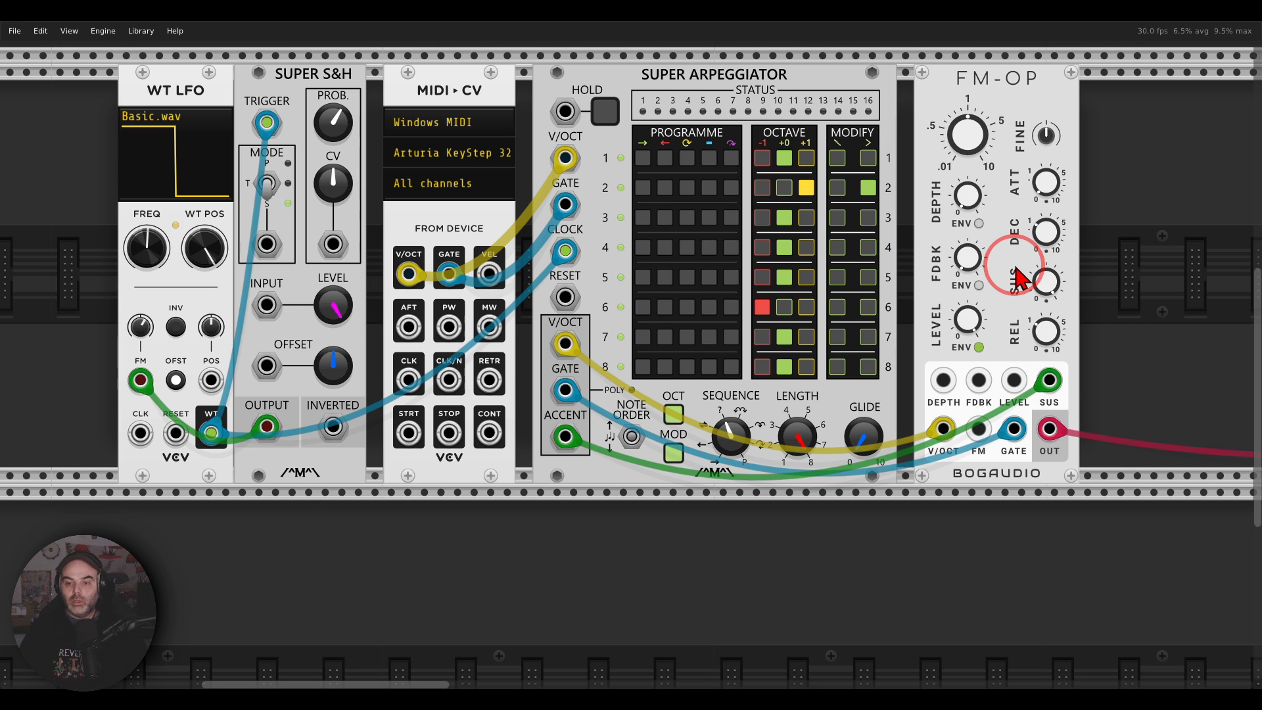
Enable the Polyphonic Outputs option on Super Arpeggiator
right_click(626, 100)
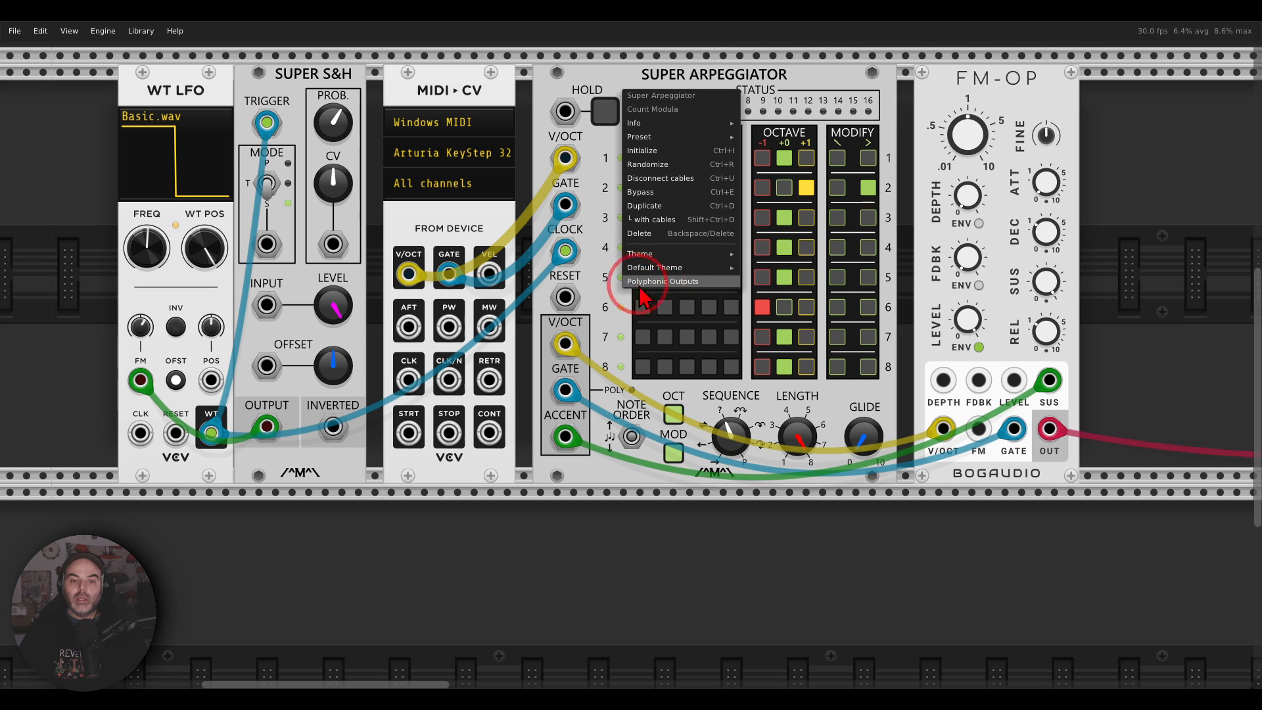
click(657, 284)
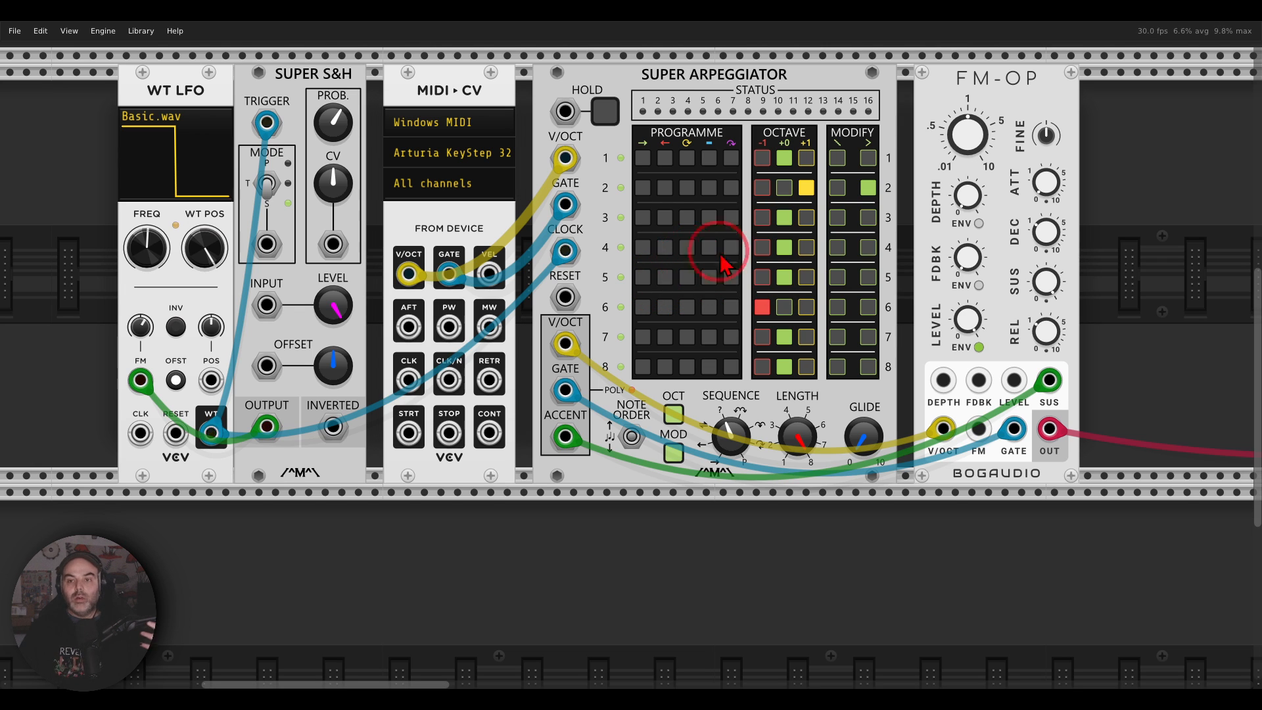
scroll(826, 199, right, 2)
scroll(826, 199, right, 3)
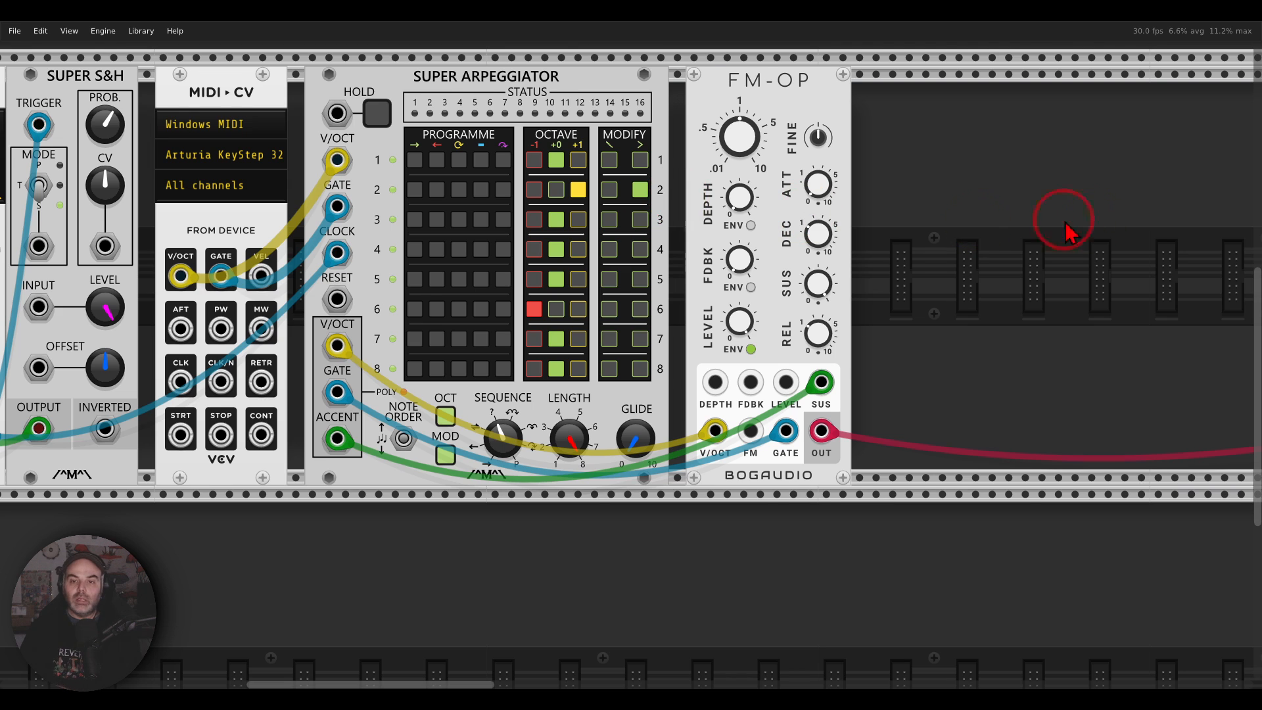
scroll(1062, 220, right, 10)
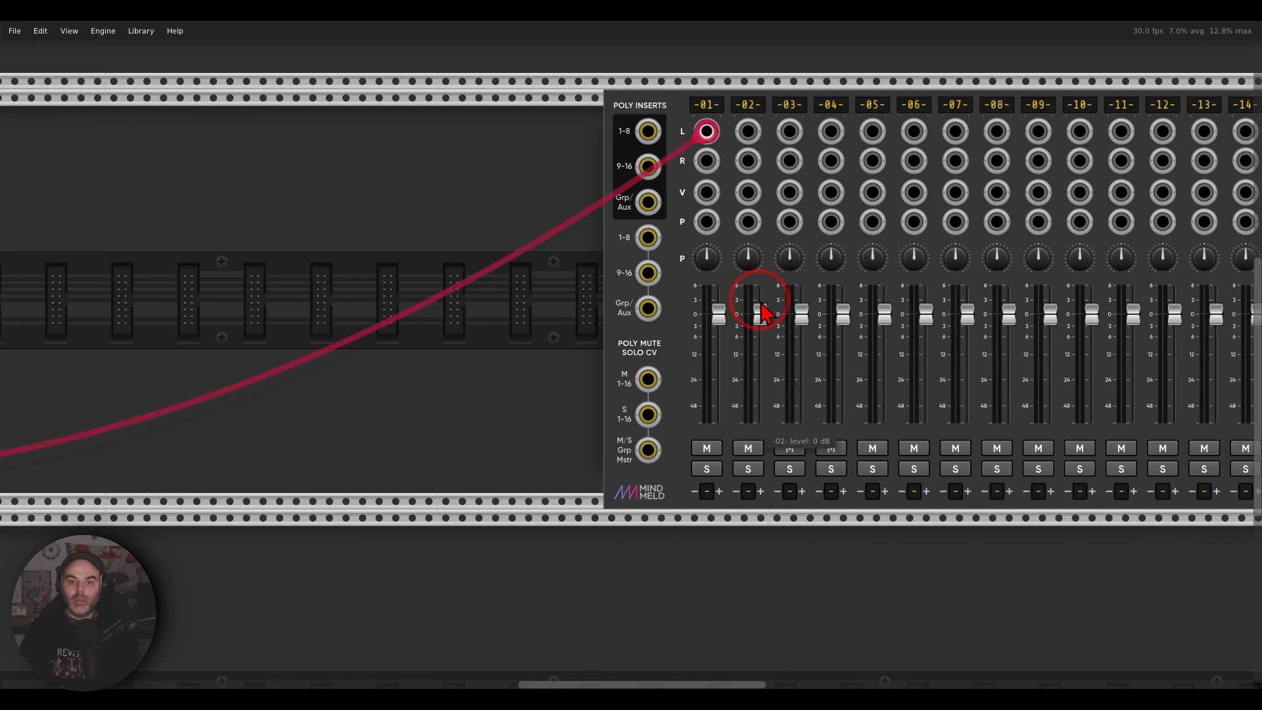
drag(764, 312, 511, 288)
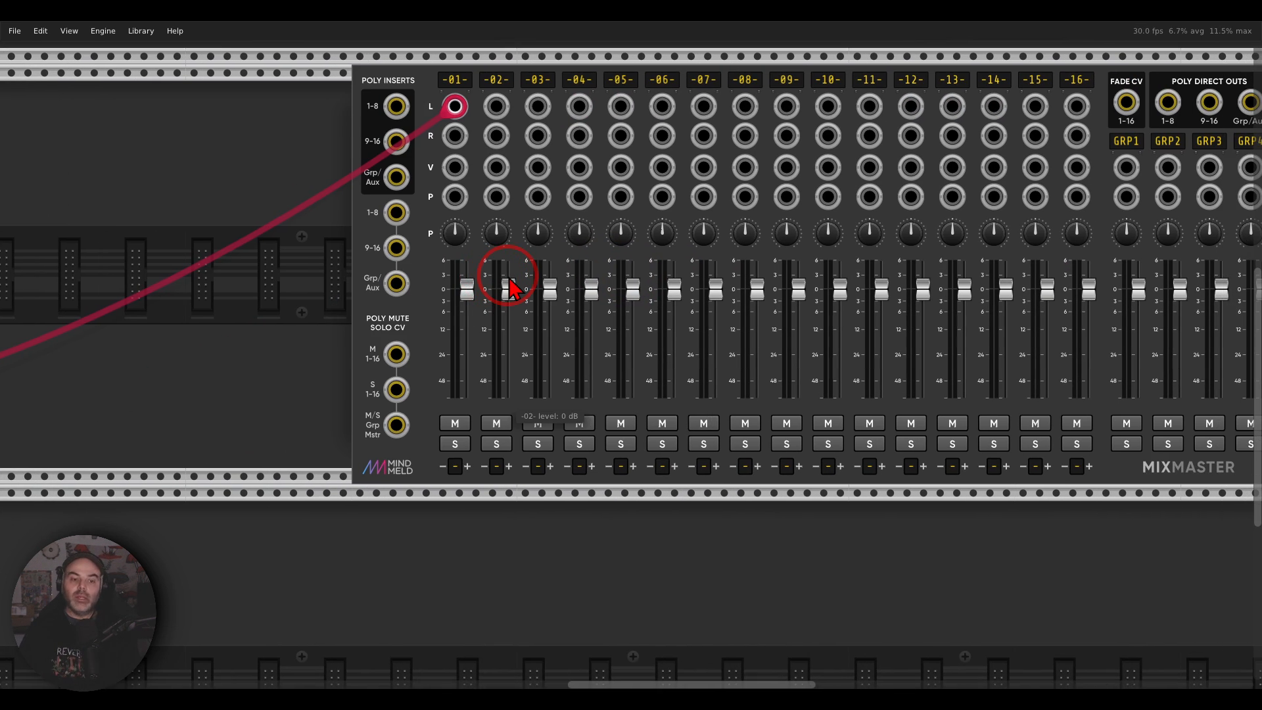
scroll(296, 310, left, 10)
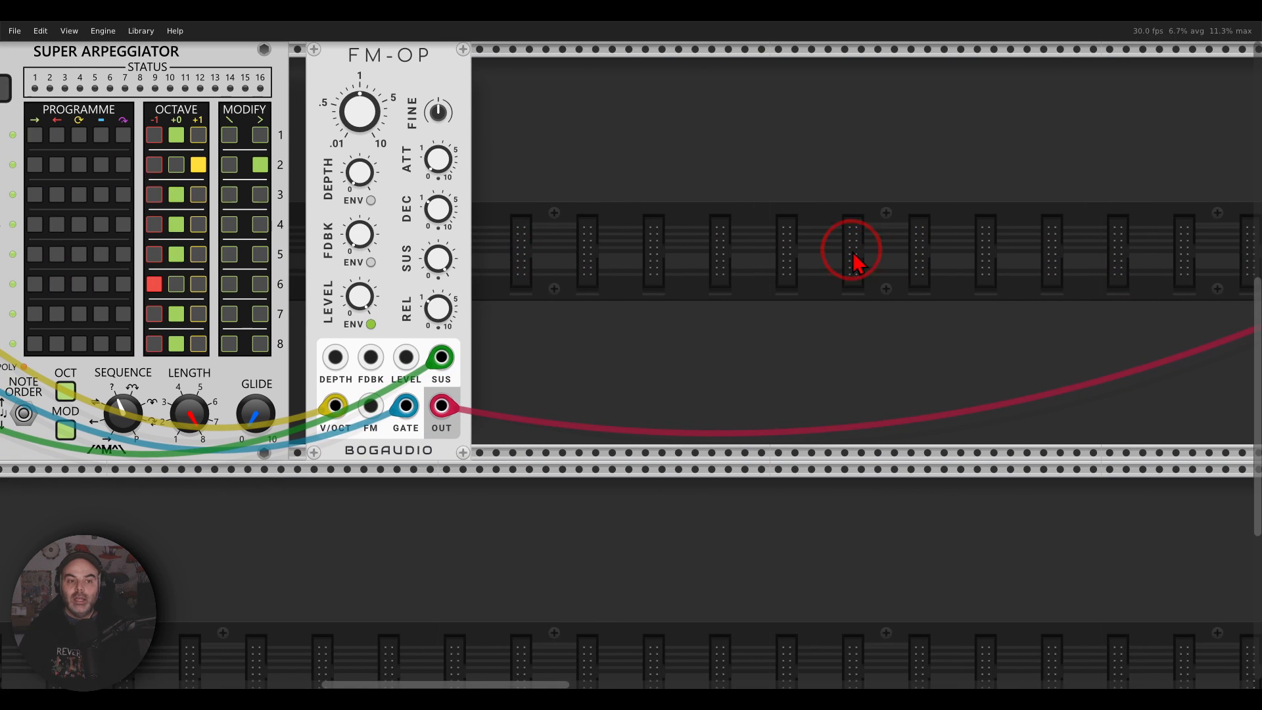
Search for "sum", try a VCV SUM module beside FM-OP with FM-OP's OUT patched to its POLY input, and delete it
drag(634, 225, 777, 262)
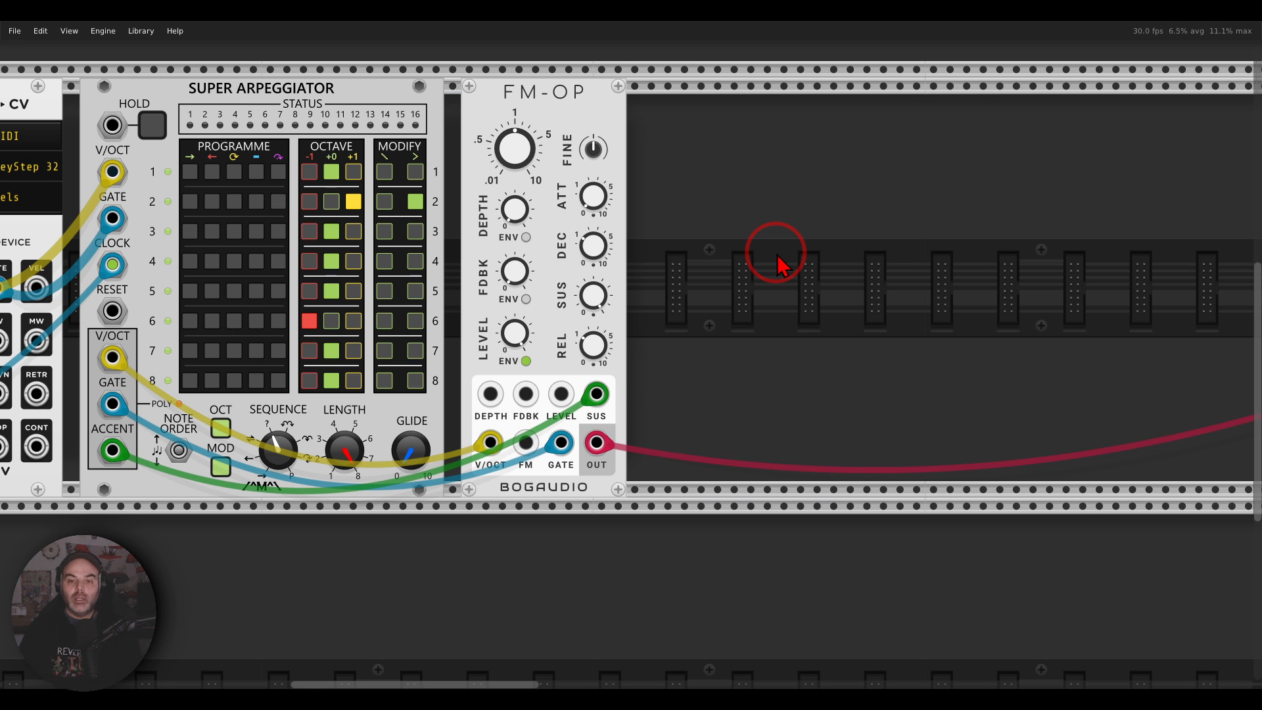
right_click(777, 264)
text(sum)
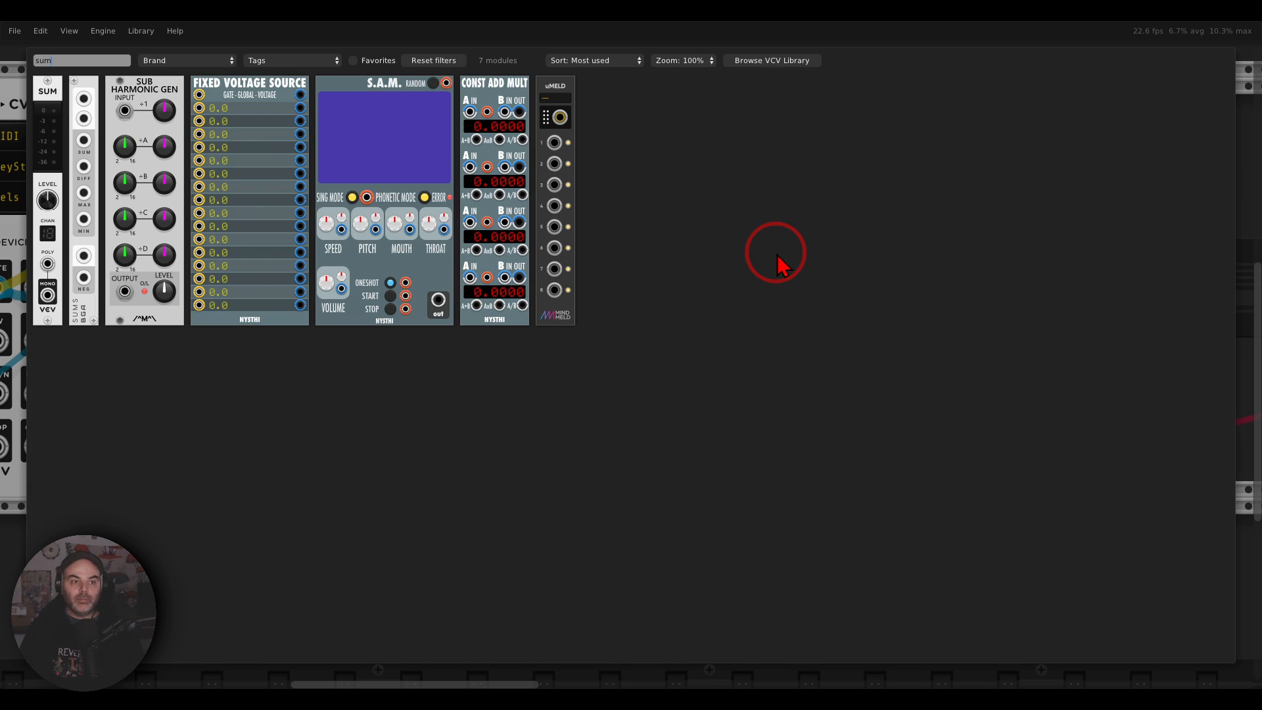
drag(53, 88, 683, 273)
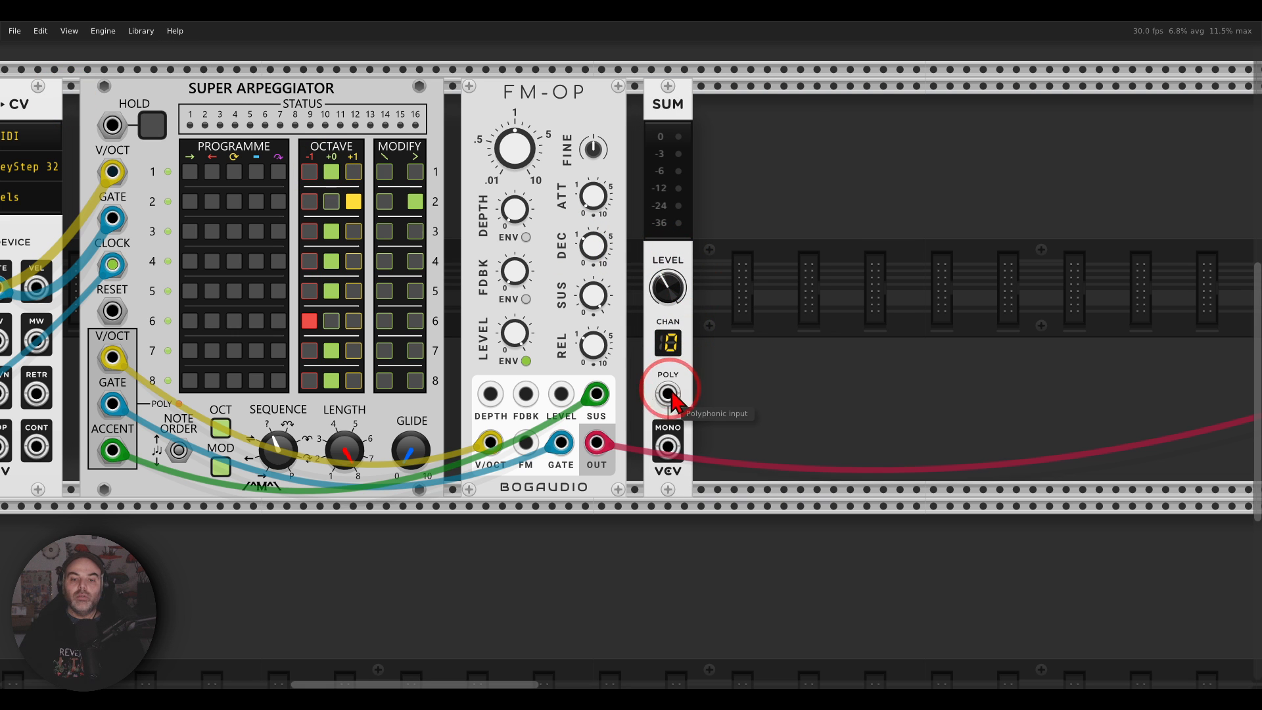
drag(667, 394, 596, 443)
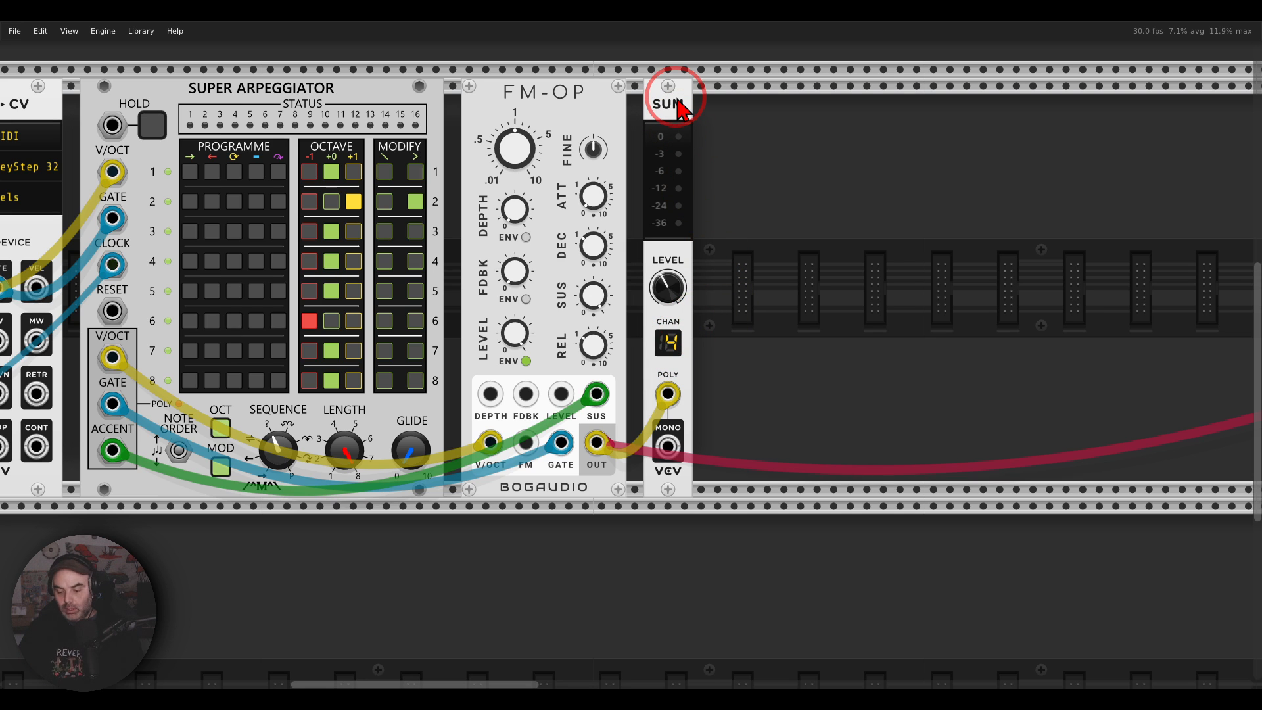
key(Delete)
Search the module library for "ass" and add Mockba Modular's ASSprdr stereo spreader directly beside FM-OP
right_click(688, 136)
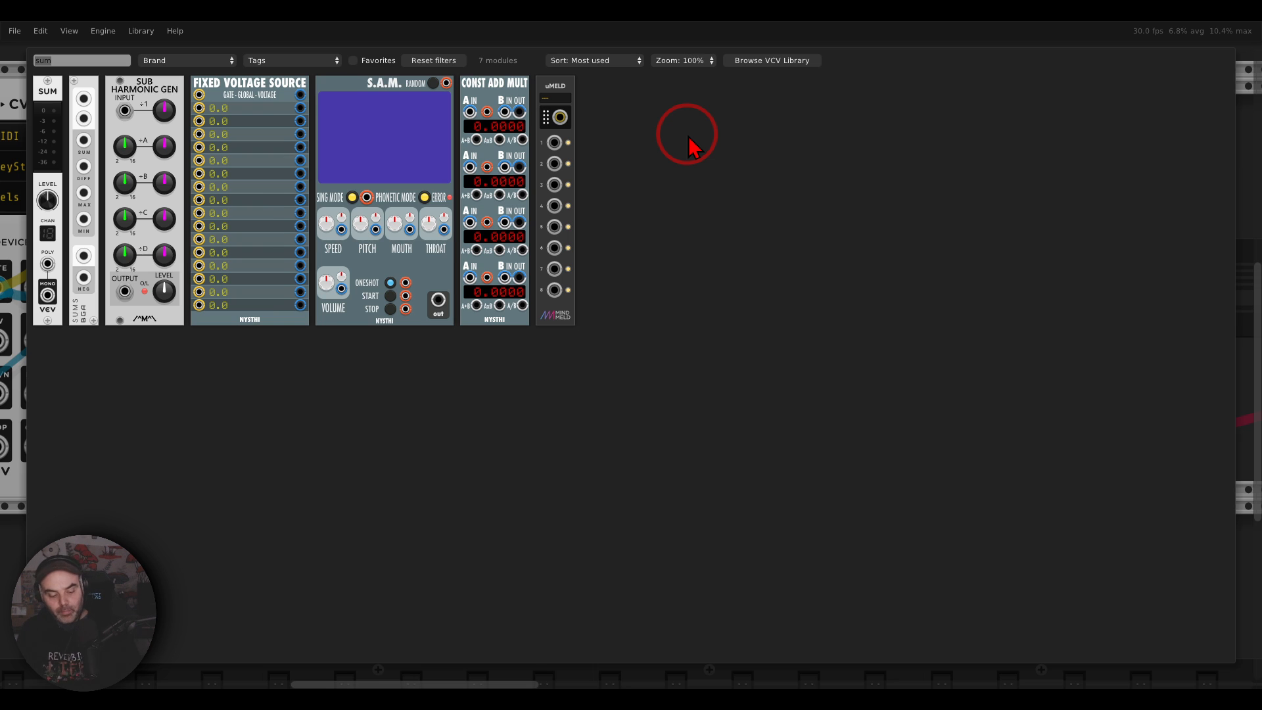
text(ass)
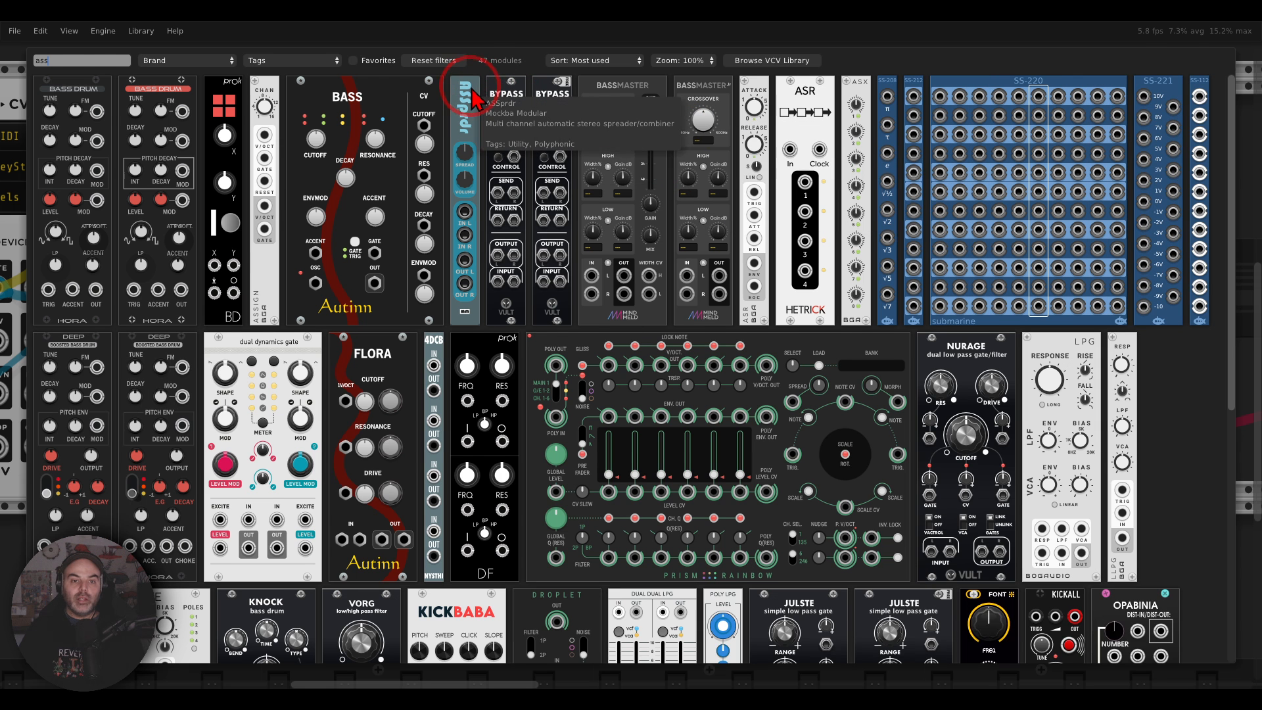
click(471, 100)
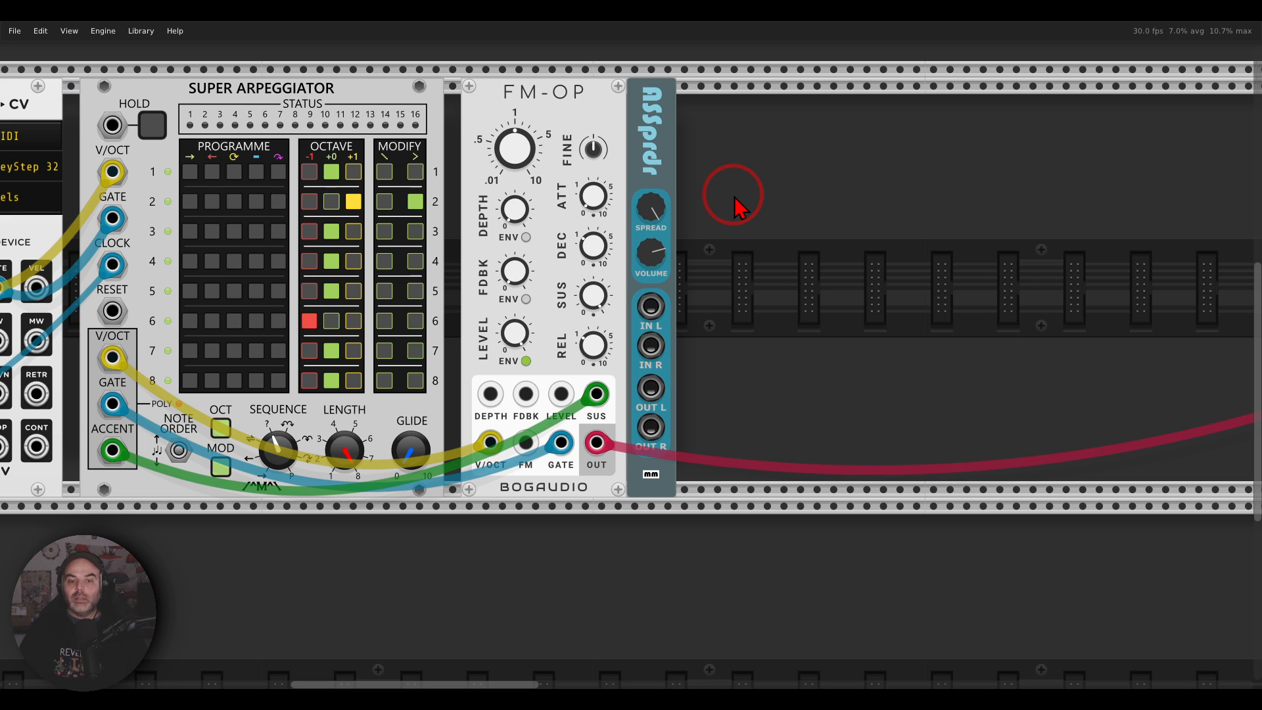
Patch ASSprdr's OUT L and OUT R to MixMaster channel 01's L (red) and R (green), and FM-OP's OUT to ASSprdr's IN L in red
drag(596, 443, 1146, 151)
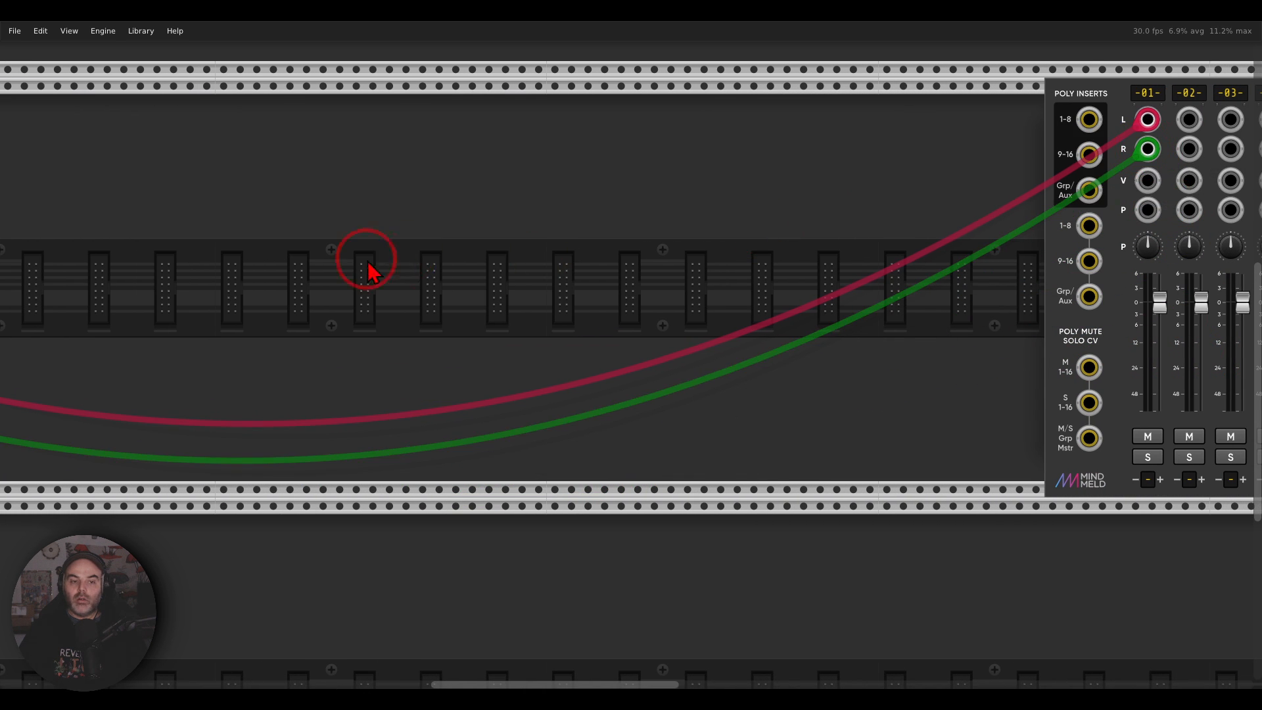
drag(2, 247, 797, 224)
right_click(682, 421)
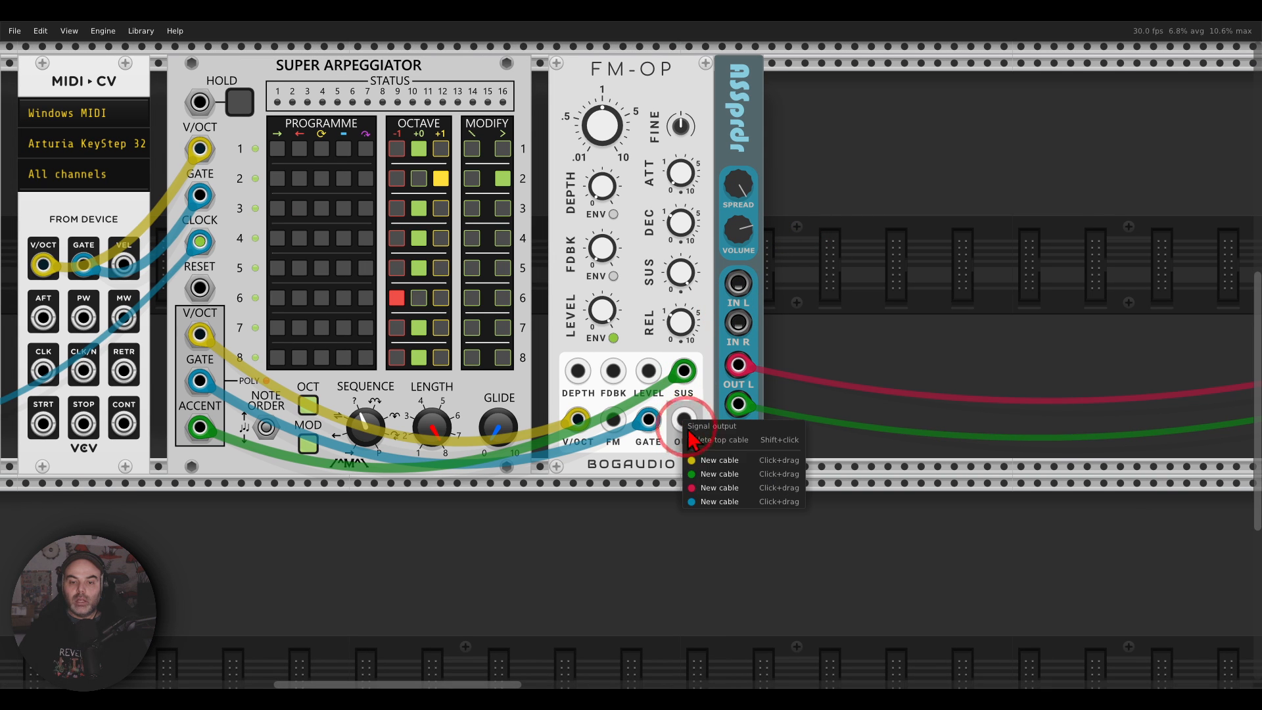
click(689, 394)
right_click(687, 423)
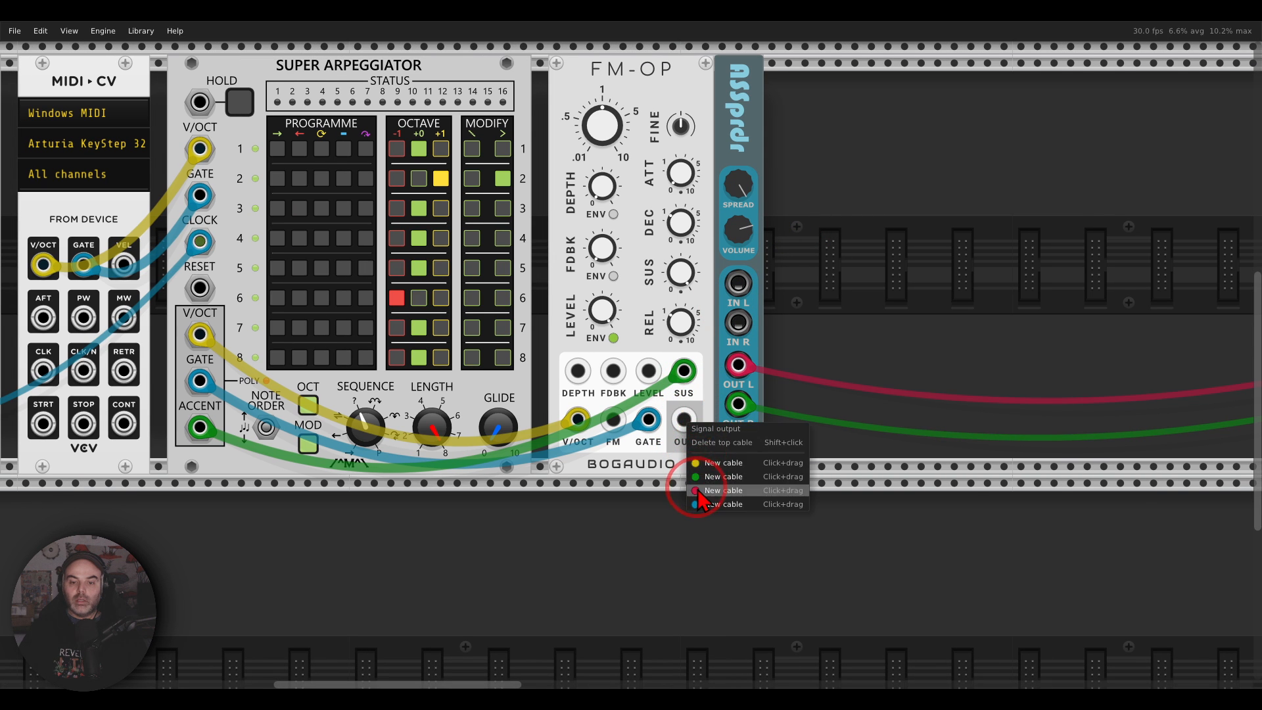
drag(703, 491, 737, 282)
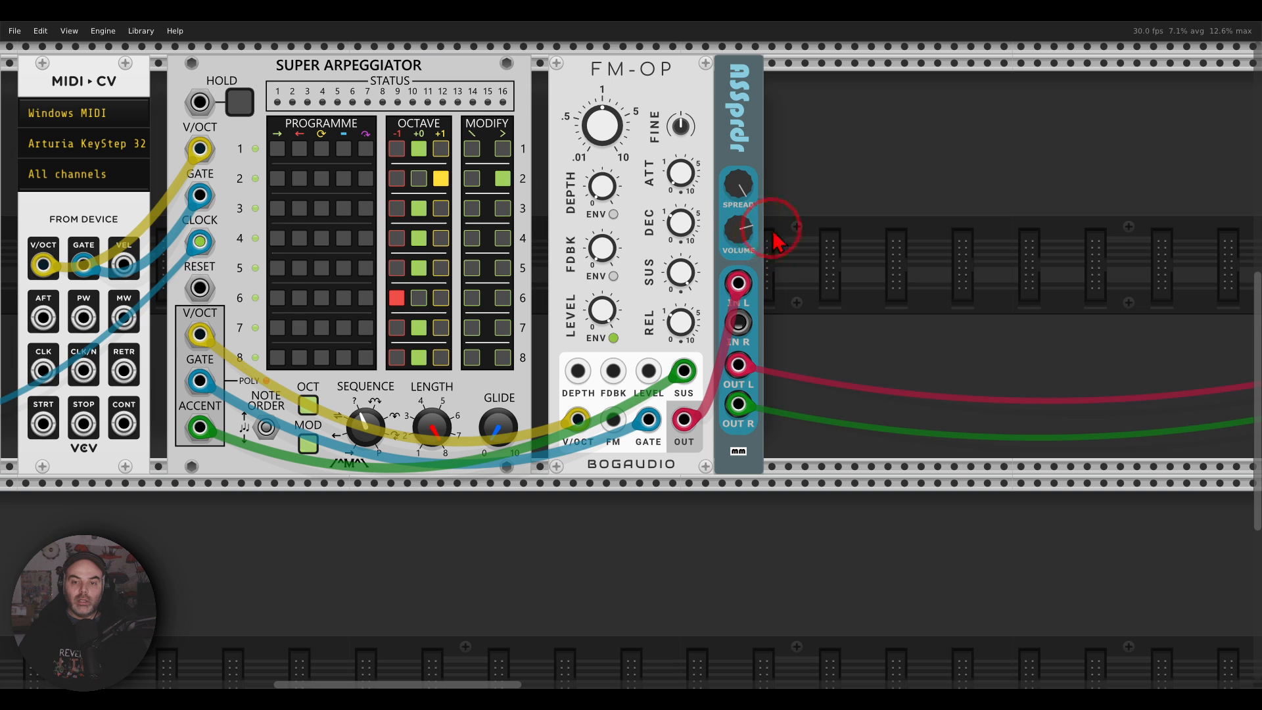
Move ASSprdr away from FM-OP to leave a gap for another module between them
drag(826, 317, 1096, 302)
drag(788, 224, 878, 255)
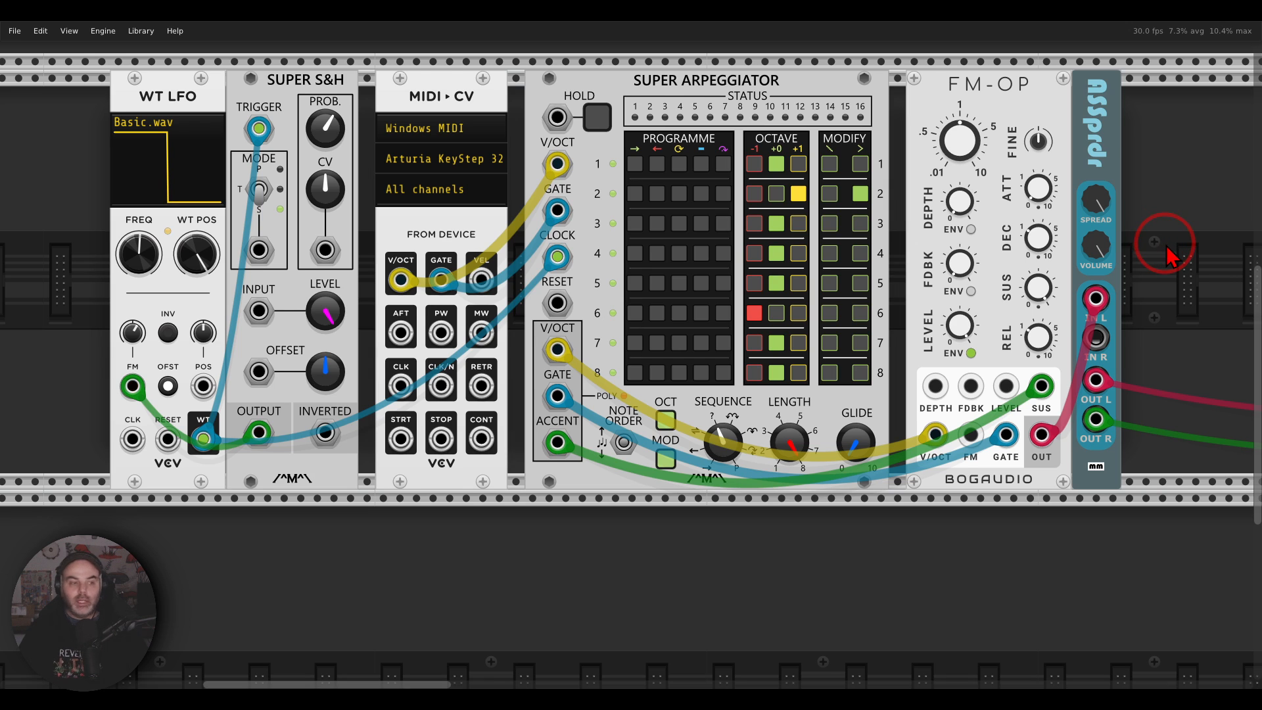
drag(1167, 243, 1086, 248)
drag(1032, 91, 1118, 90)
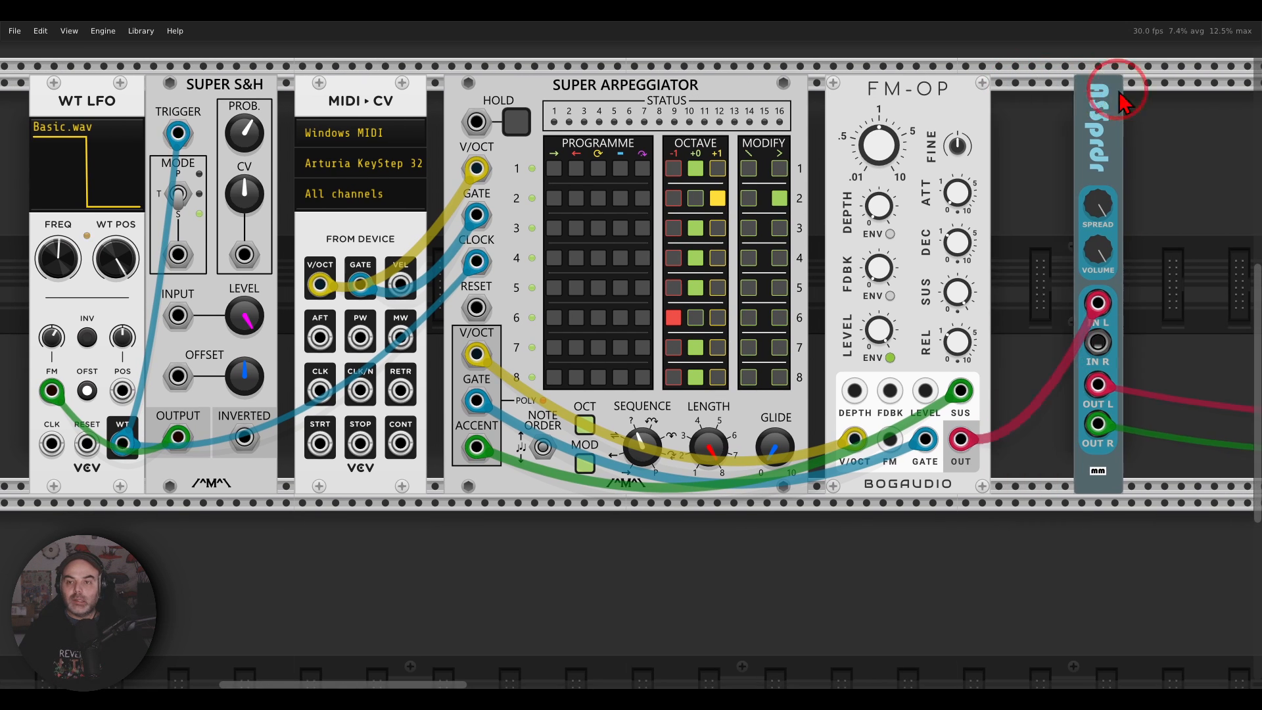
Search the module library for "sampl" and add Bogaudio's S&H directly beside FM-OP, before ASSprdr
right_click(1048, 107)
text(sampl)
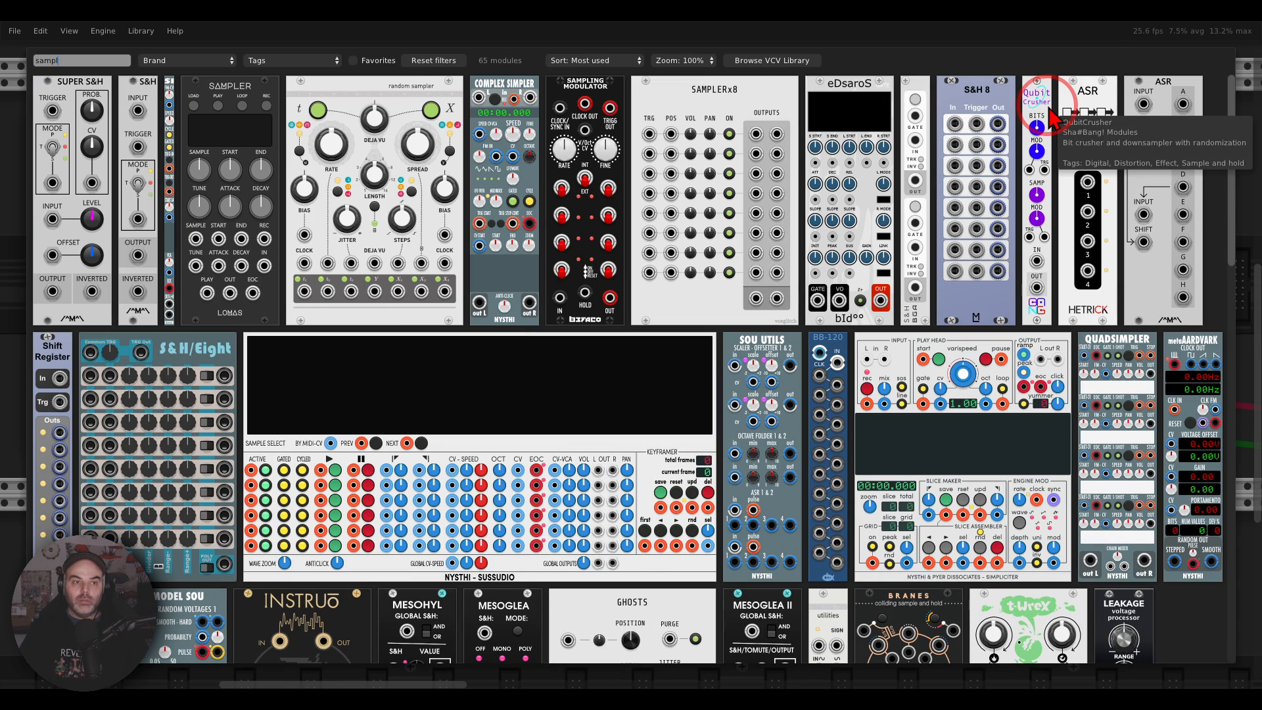
click(915, 90)
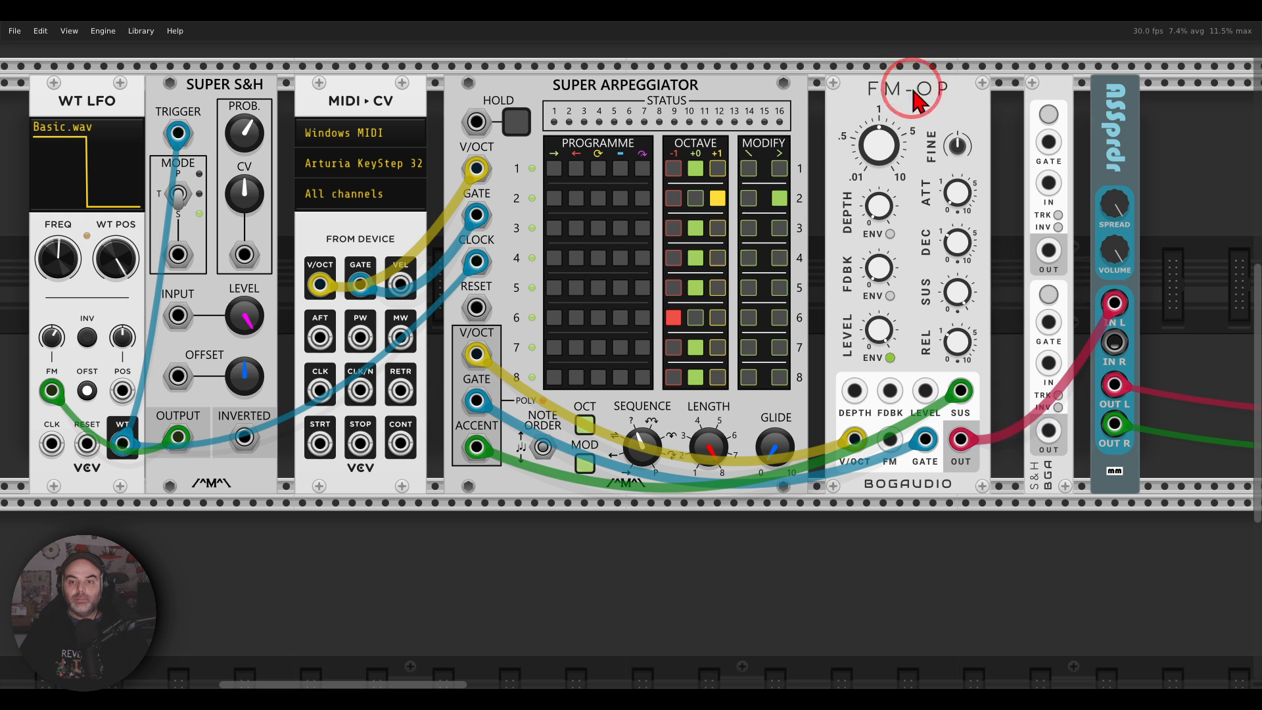
drag(978, 270, 962, 267)
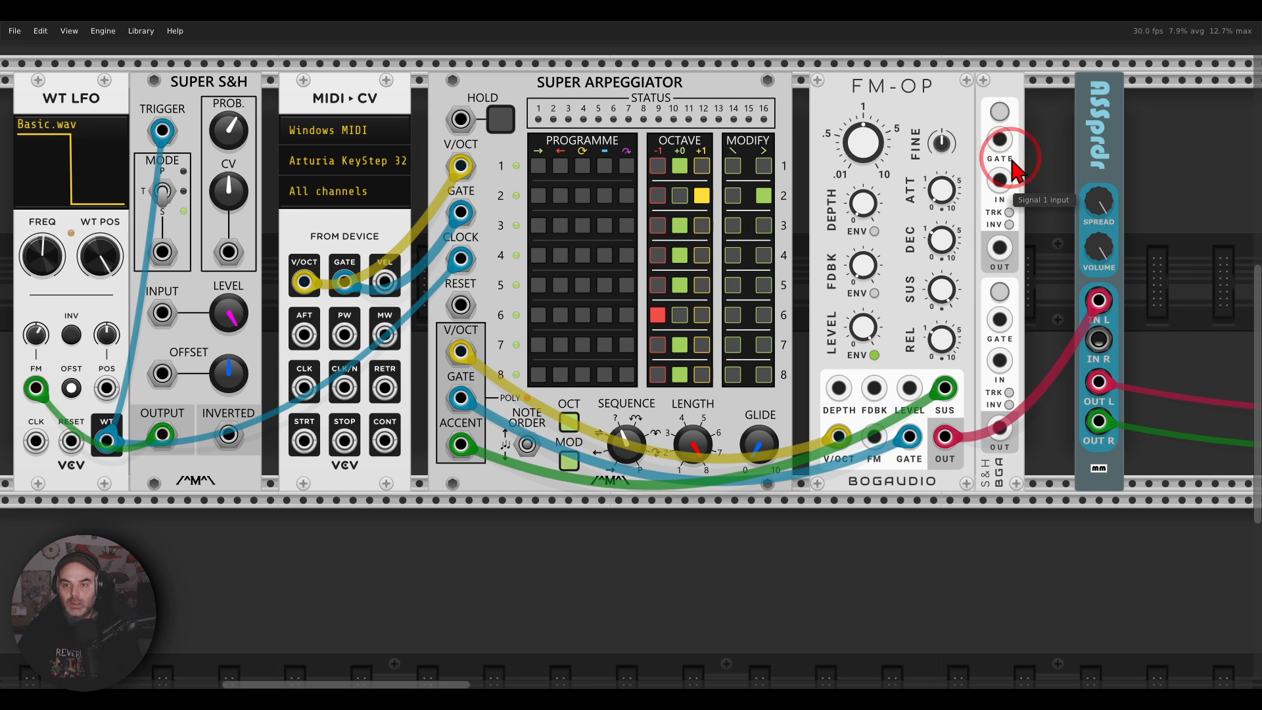
mouse_move(1027, 122)
mouse_down()
mouse_move(941, 184)
mouse_move(1054, 230)
mouse_up()
mouse_move(1029, 292)
mouse_down()
mouse_move(983, 315)
mouse_move(956, 388)
mouse_move(1062, 342)
mouse_move(1033, 299)
mouse_up()
key(Escape)
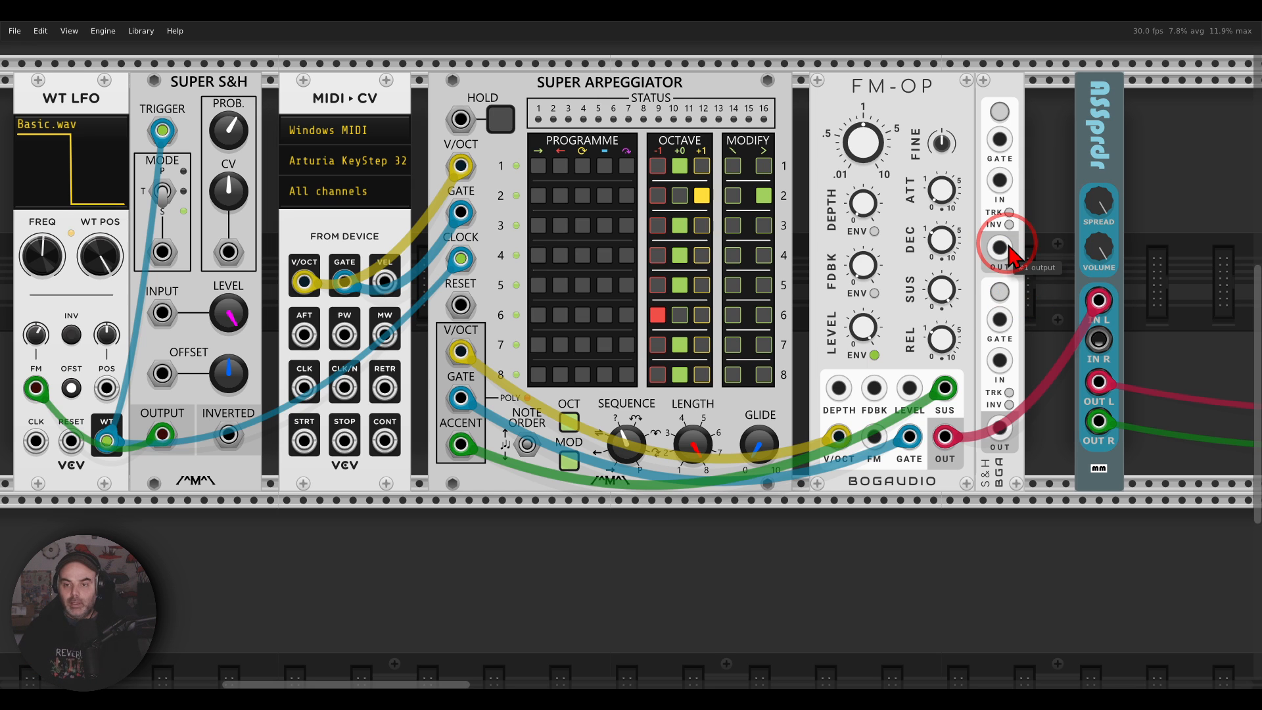
Examine the S&H module's options for normal range and glide smoothing
right_click(993, 90)
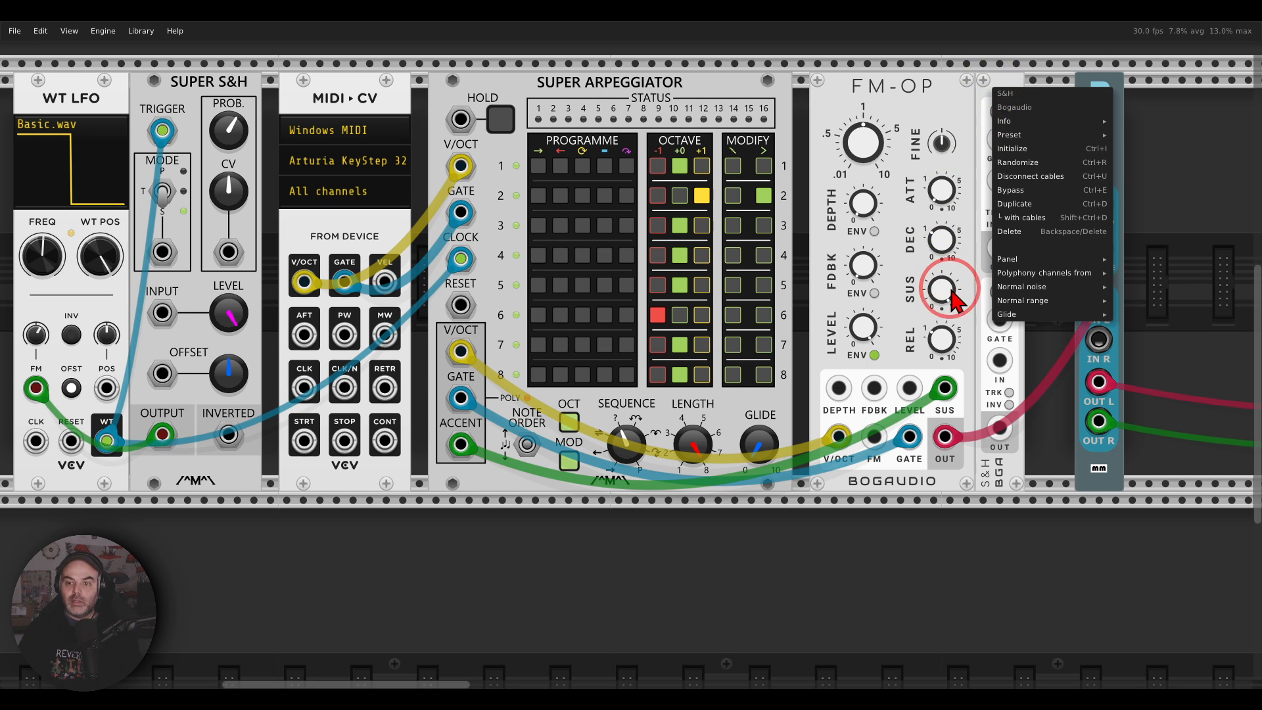
mouse_move(1010, 307)
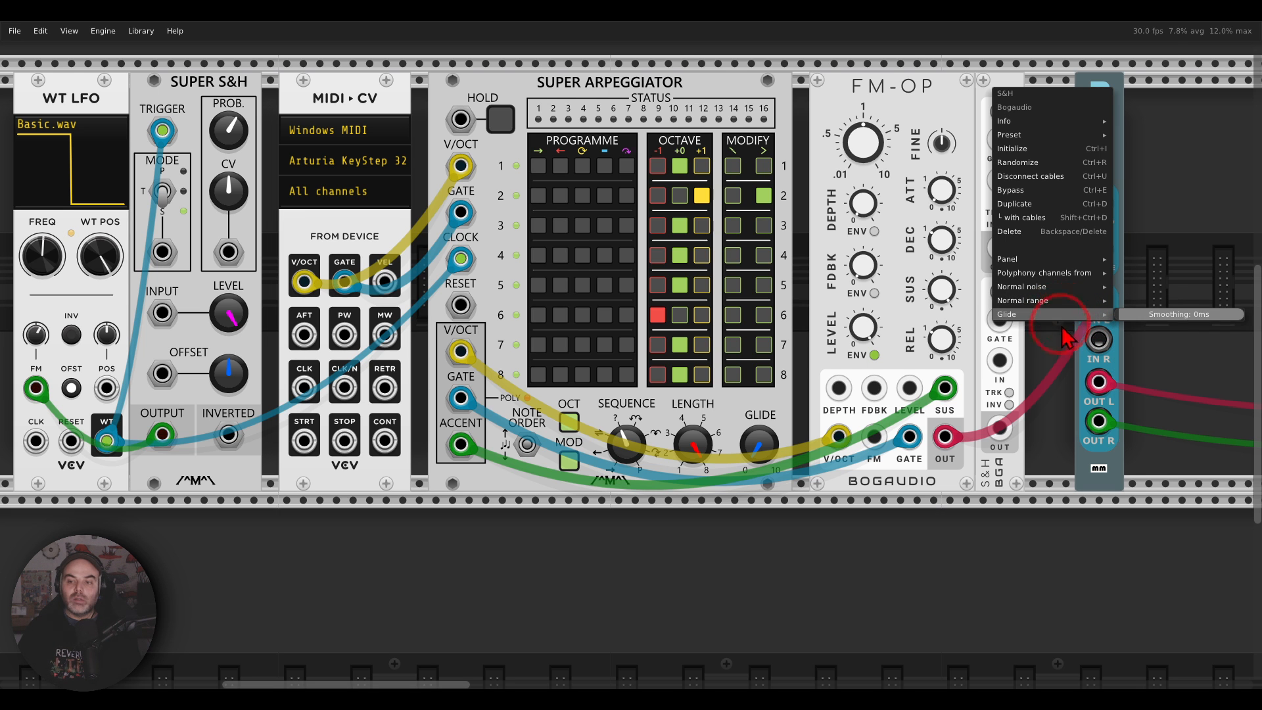
click(1055, 366)
Search the module library for "scope", add VCV's SCOPE beside ASSprdr, and patch S&H's first OUT to its IN 1 in red
drag(1054, 358, 699, 364)
drag(748, 124, 728, 126)
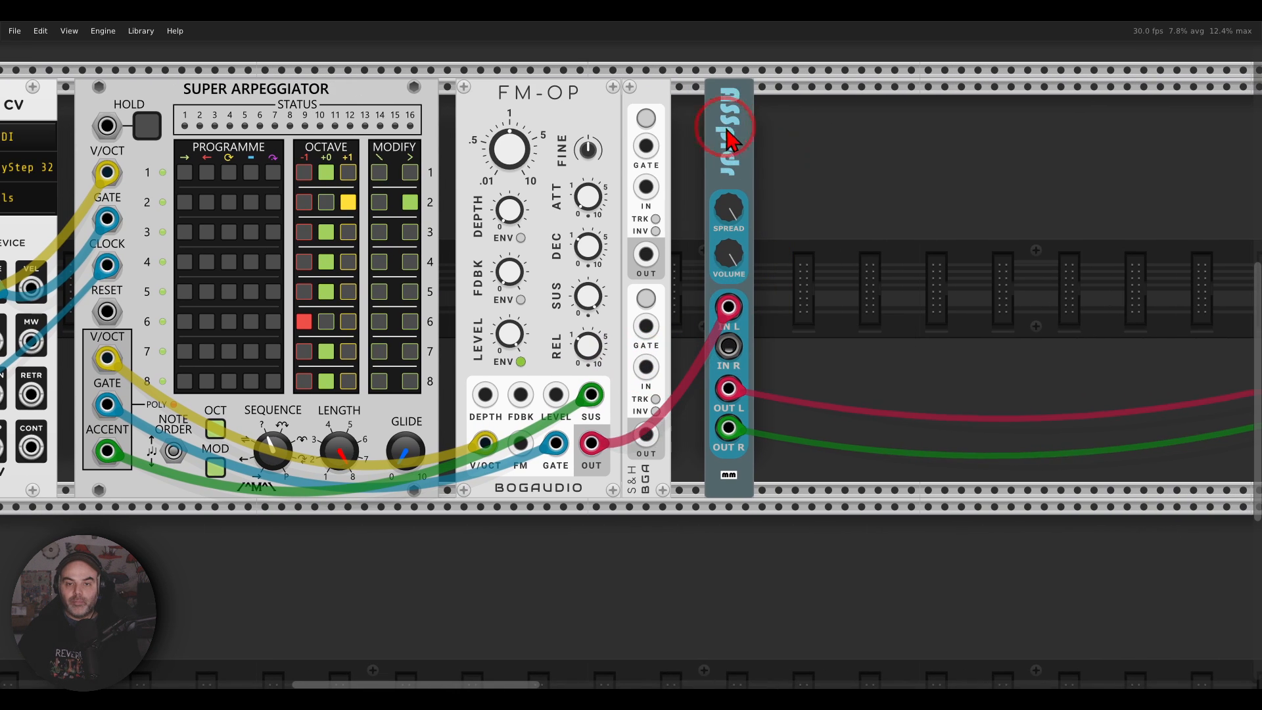
right_click(832, 186)
text(scope)
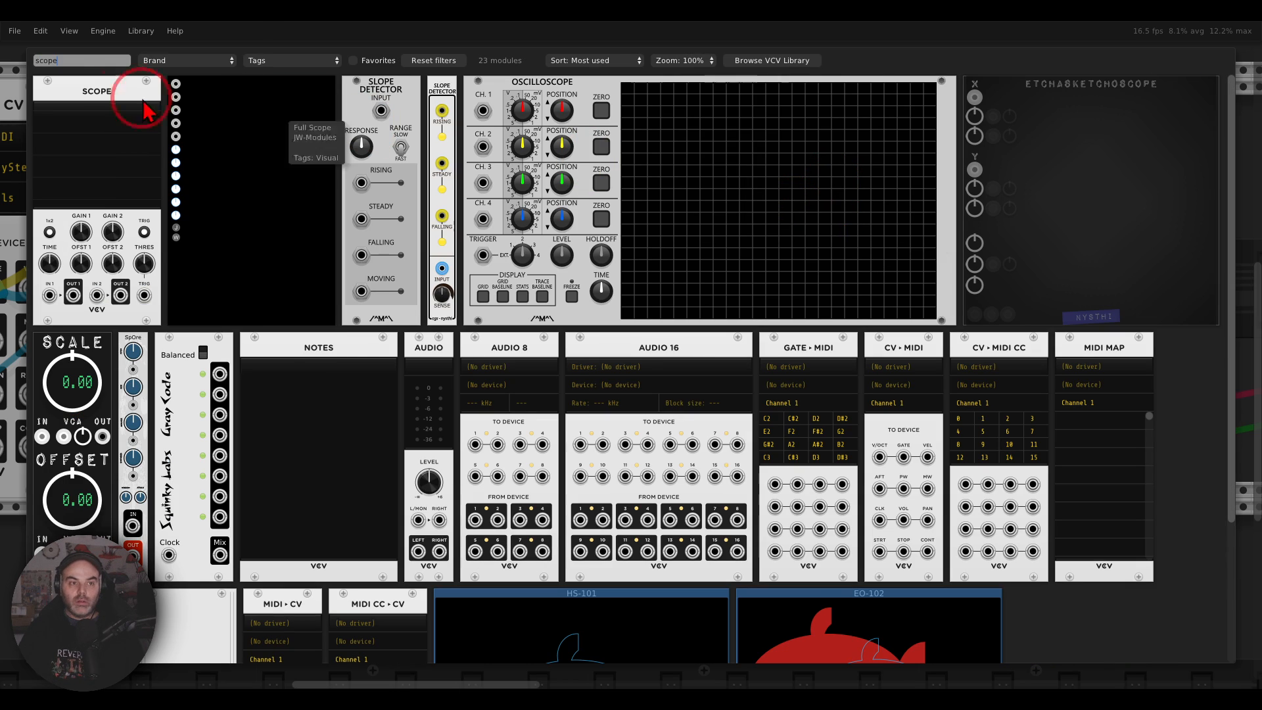
click(145, 111)
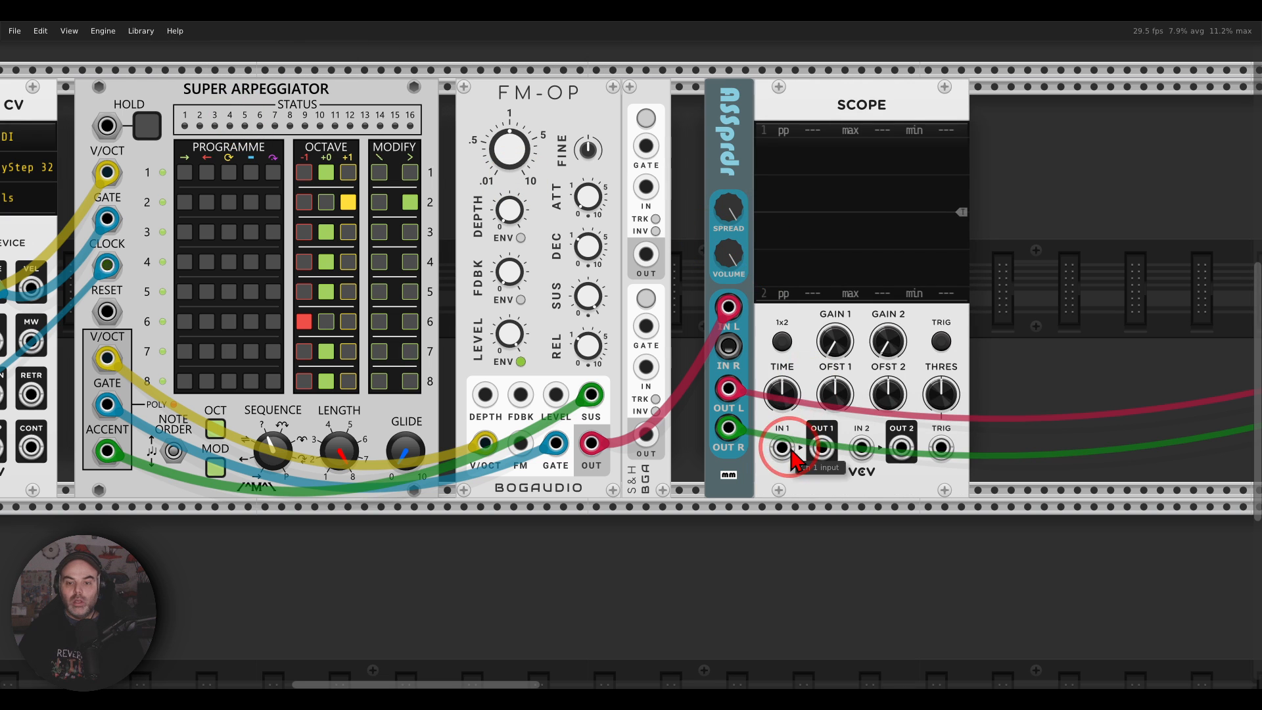
drag(782, 448, 646, 254)
Trigger S&H's first channel manually several times and adjust SCOPE's TIME to watch the random voltages it samples
click(646, 120)
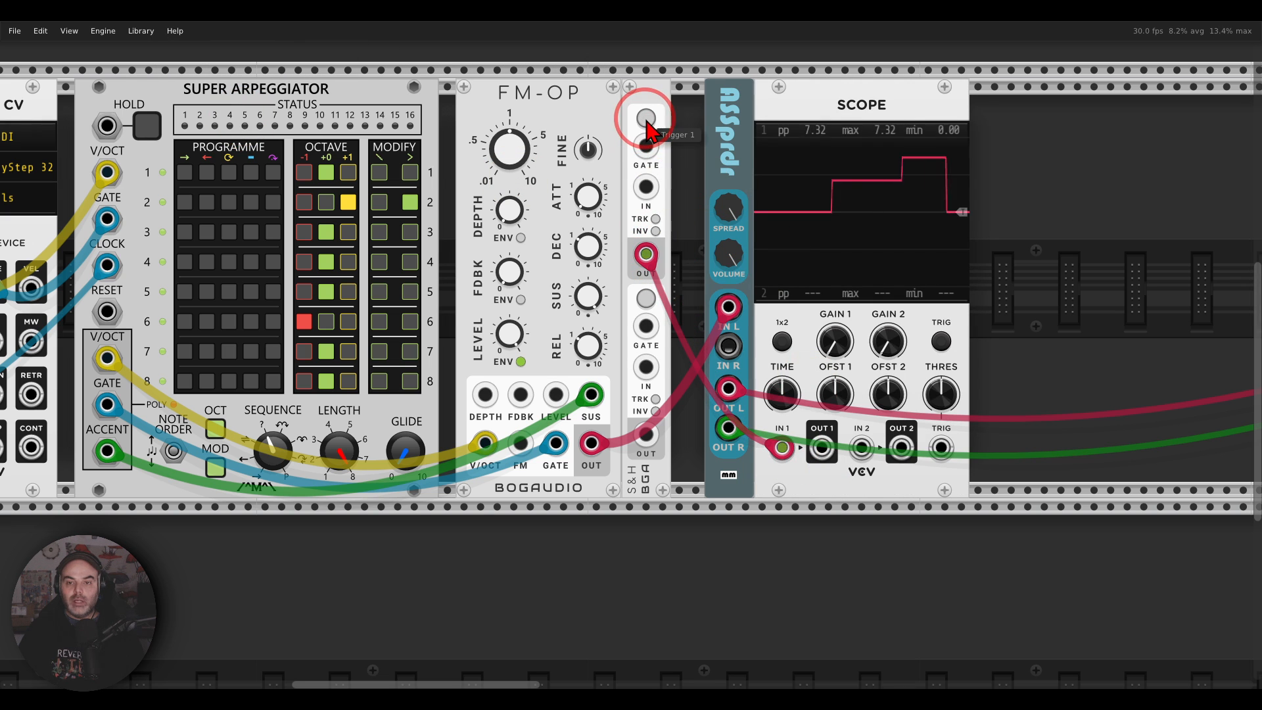
click(647, 122)
drag(781, 393, 777, 404)
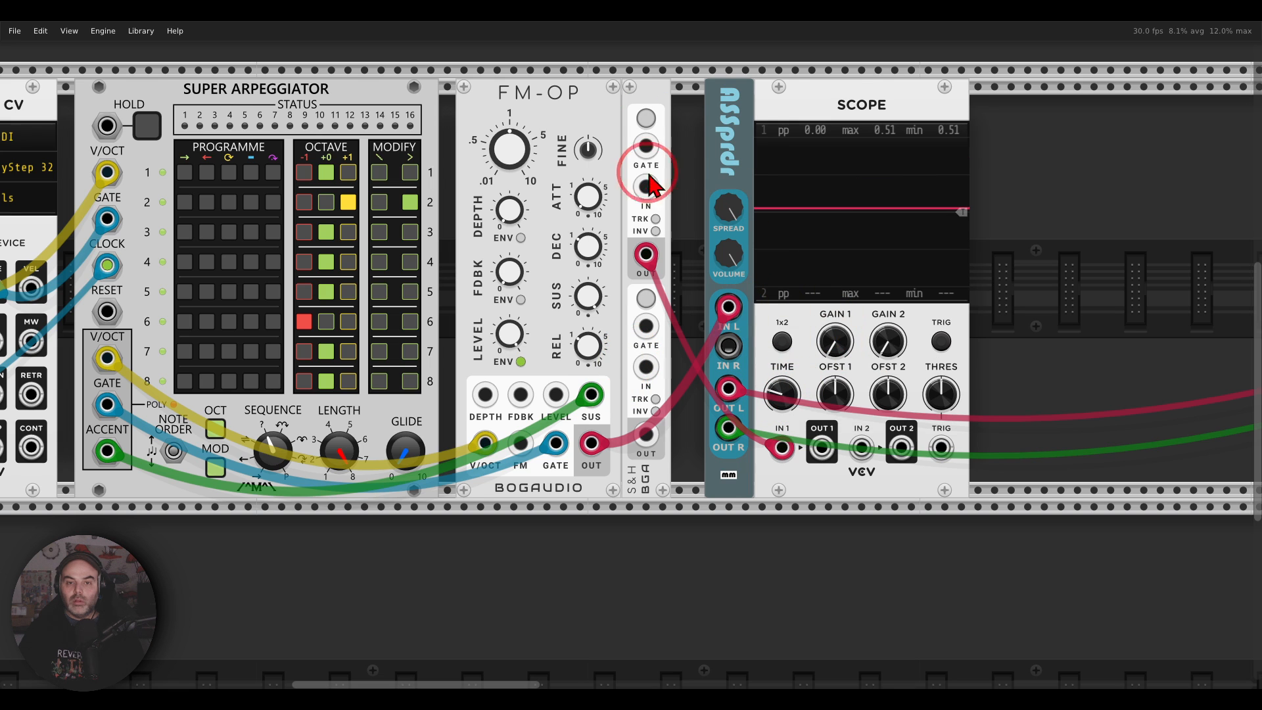
click(647, 120)
click(647, 119)
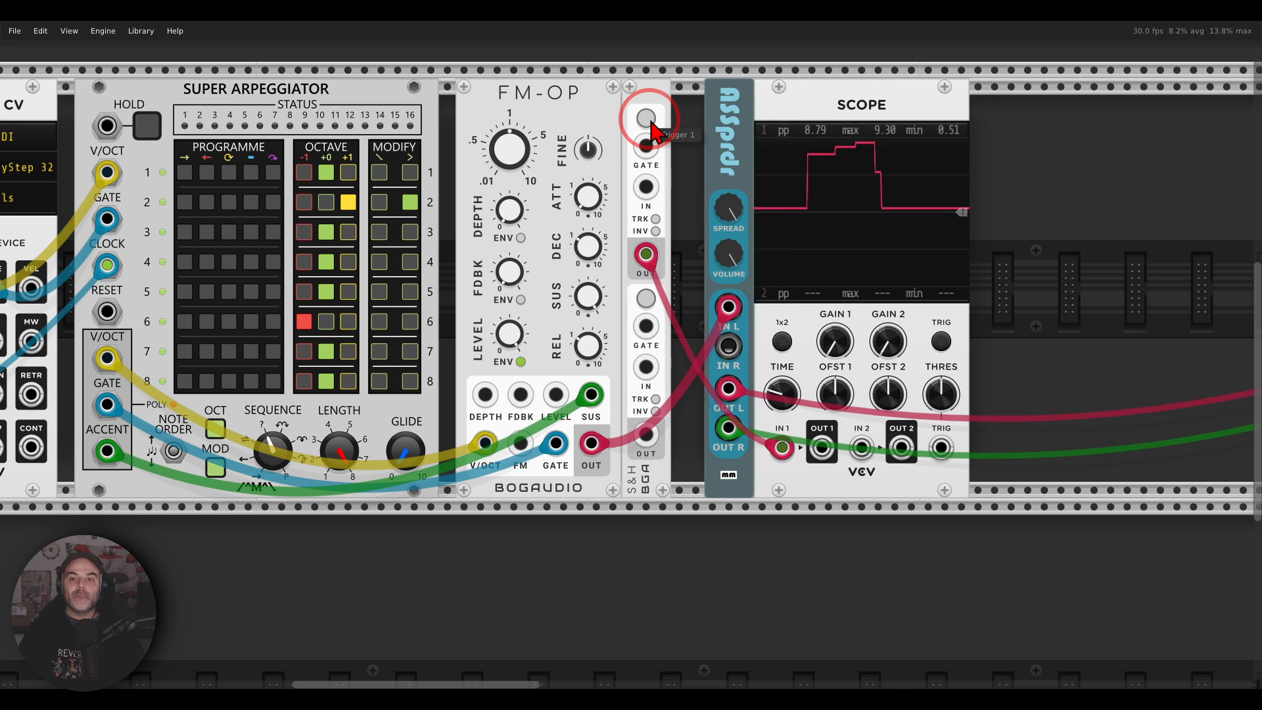
click(651, 122)
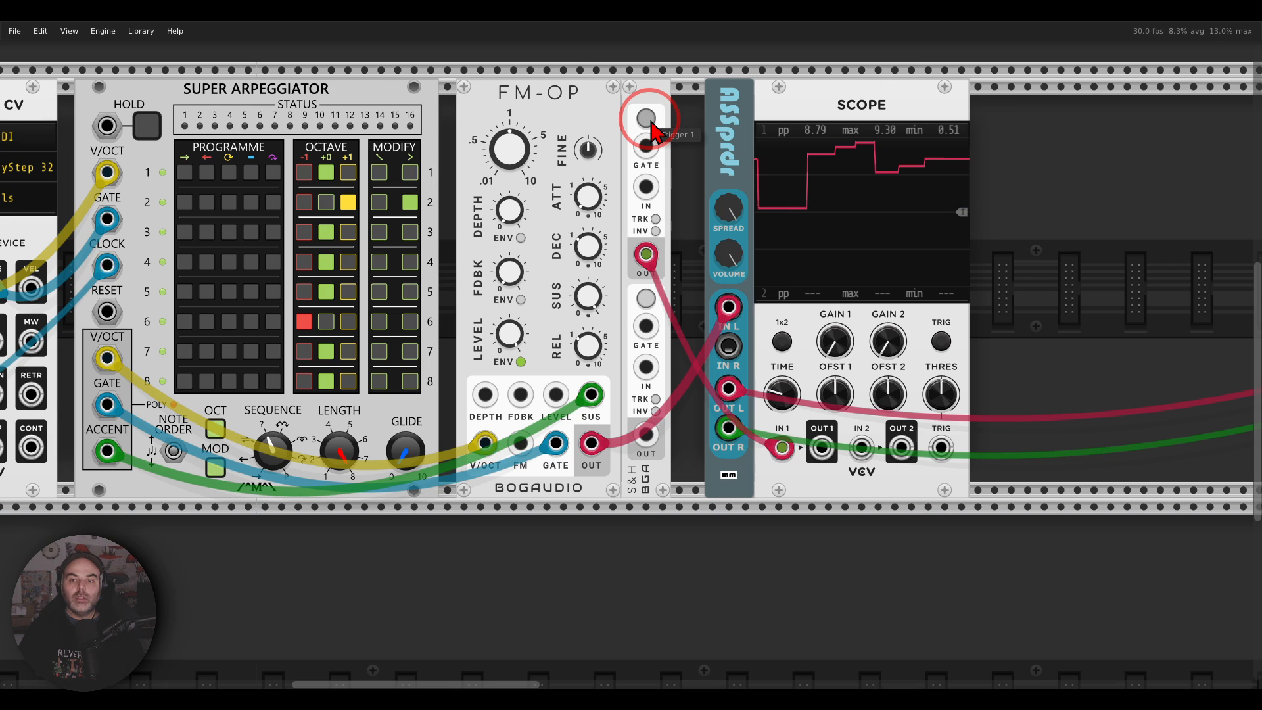
Raise the glide smoothing of the Bogaudio S&H module
right_click(645, 98)
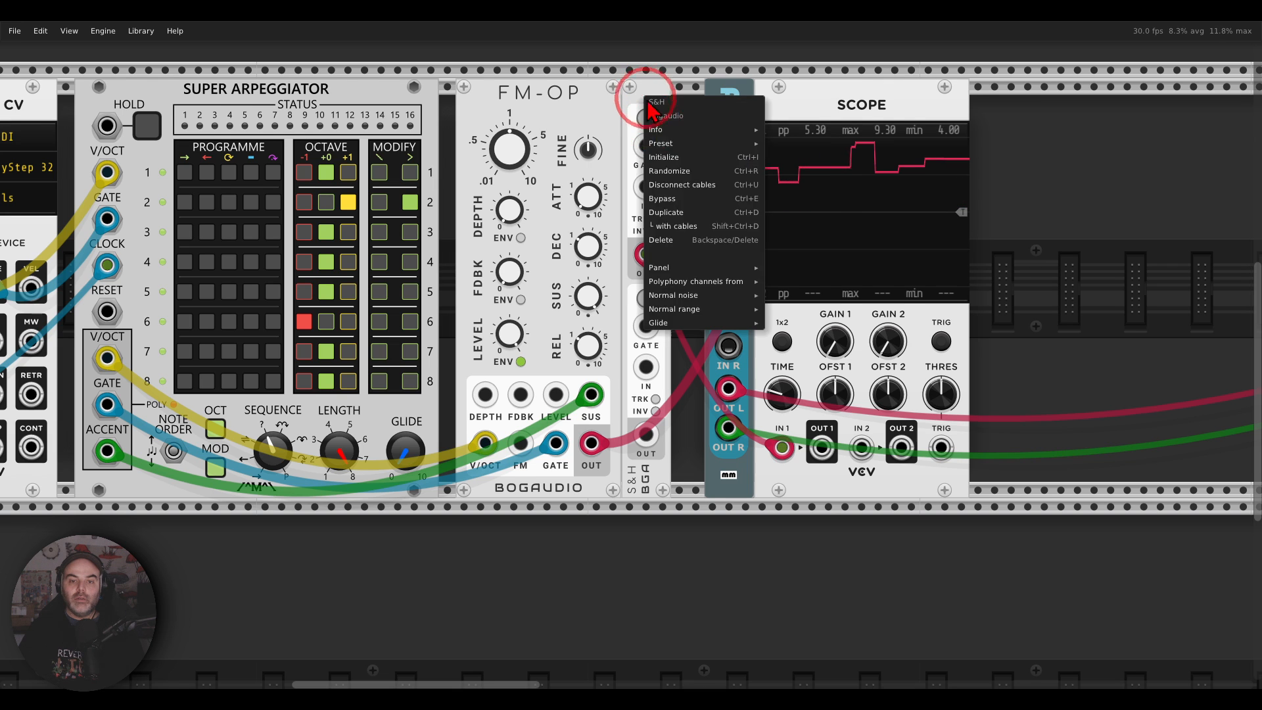
mouse_move(675, 321)
mouse_move(802, 324)
mouse_down()
mouse_move(1015, 323)
mouse_move(814, 323)
mouse_up()
click(780, 51)
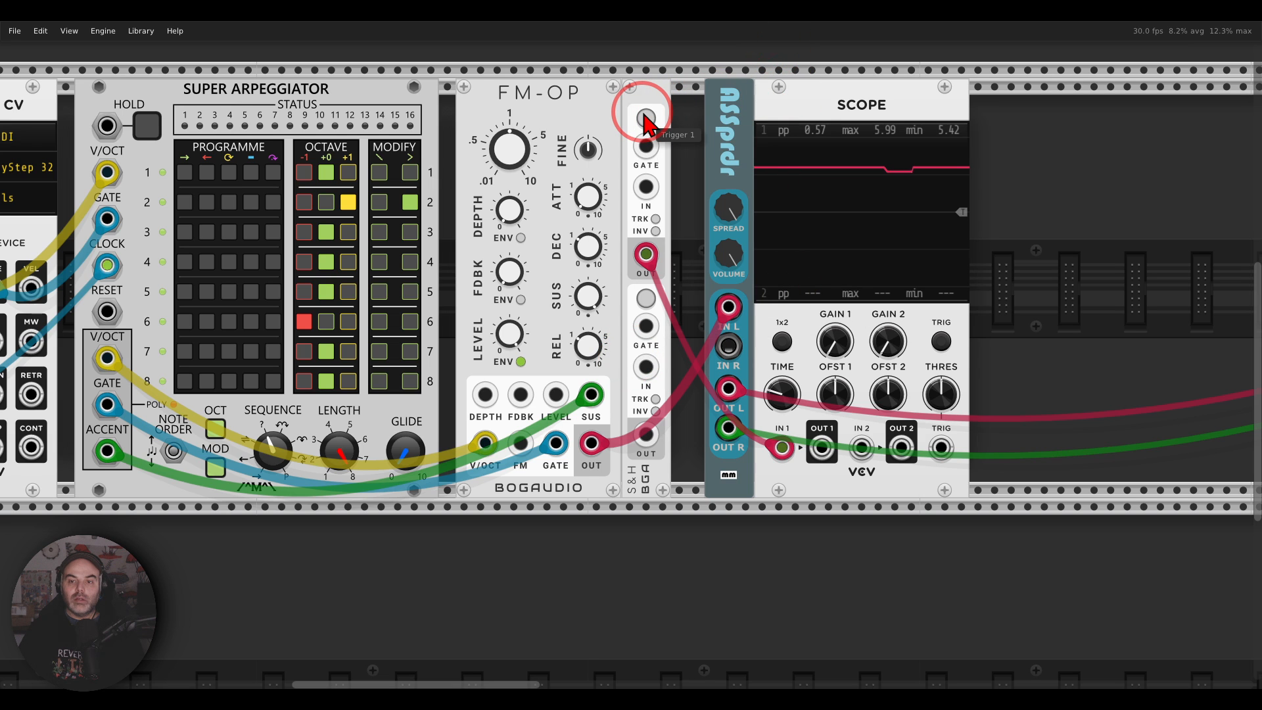
Trigger S&H's first channel repeatedly to view its smoothed output on SCOPE, and delete the SCOPE module
click(645, 119)
click(645, 119)
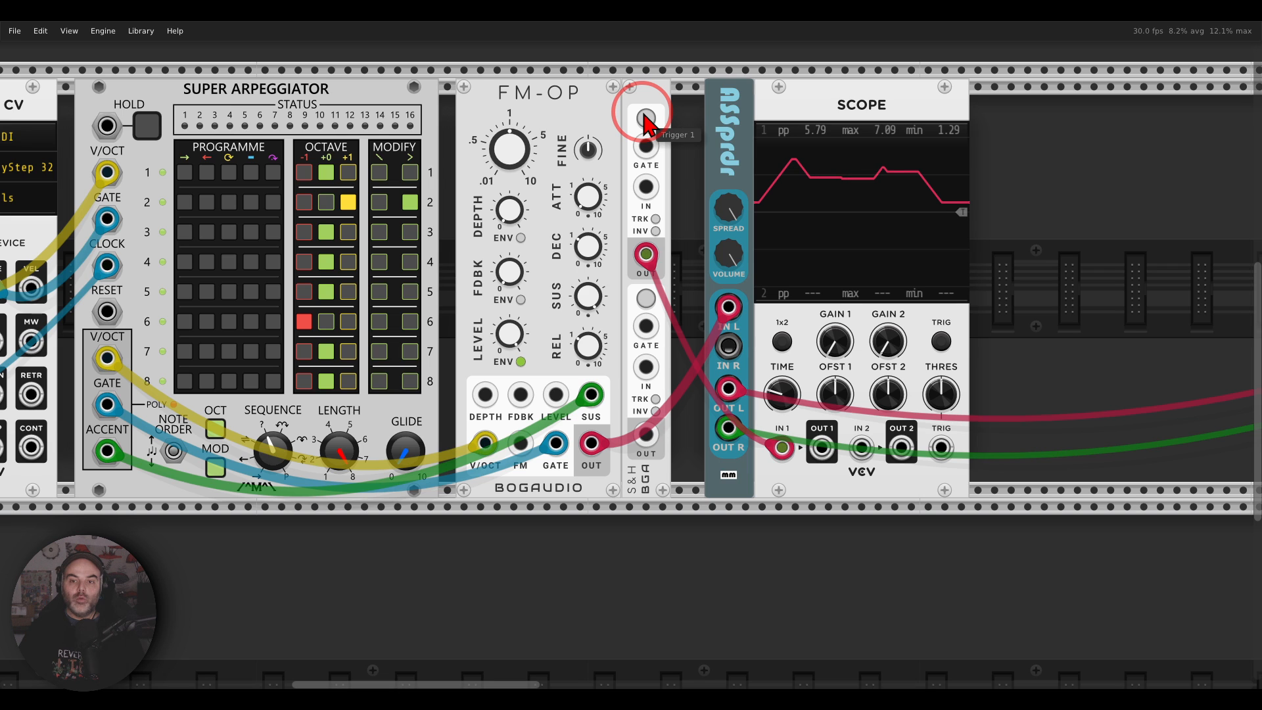
click(646, 118)
click(646, 118)
click(646, 119)
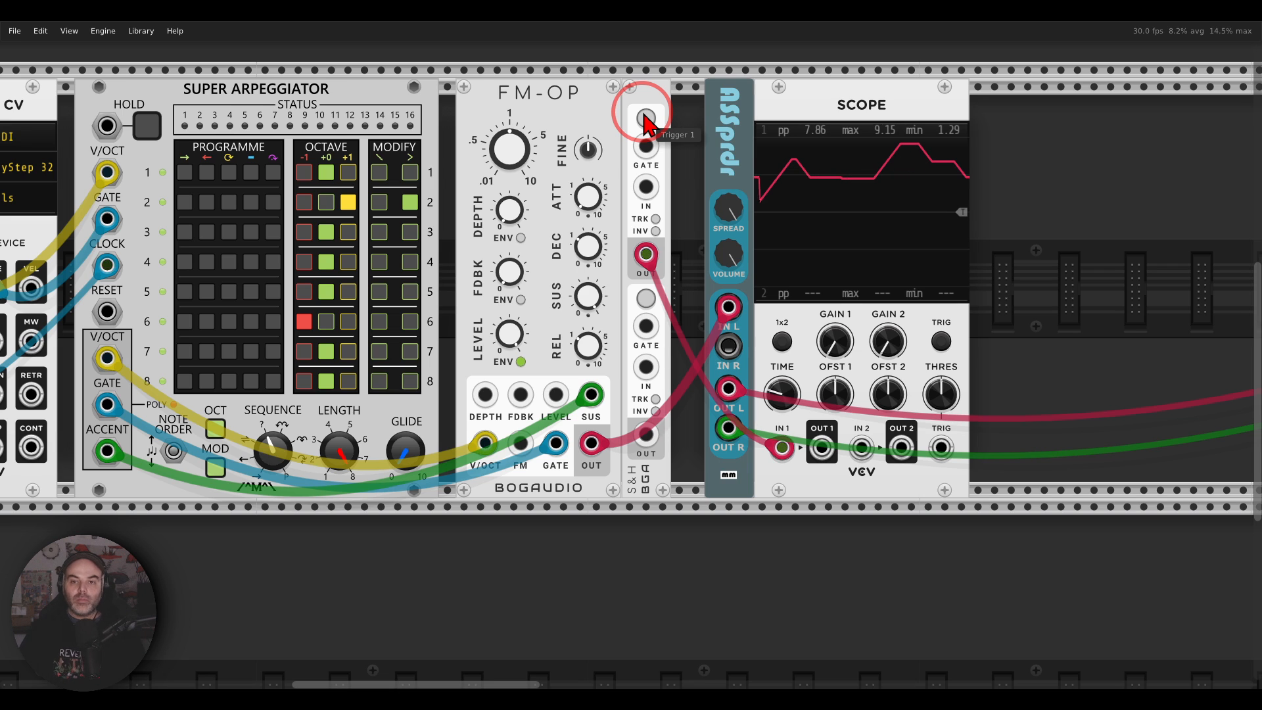
key(Delete)
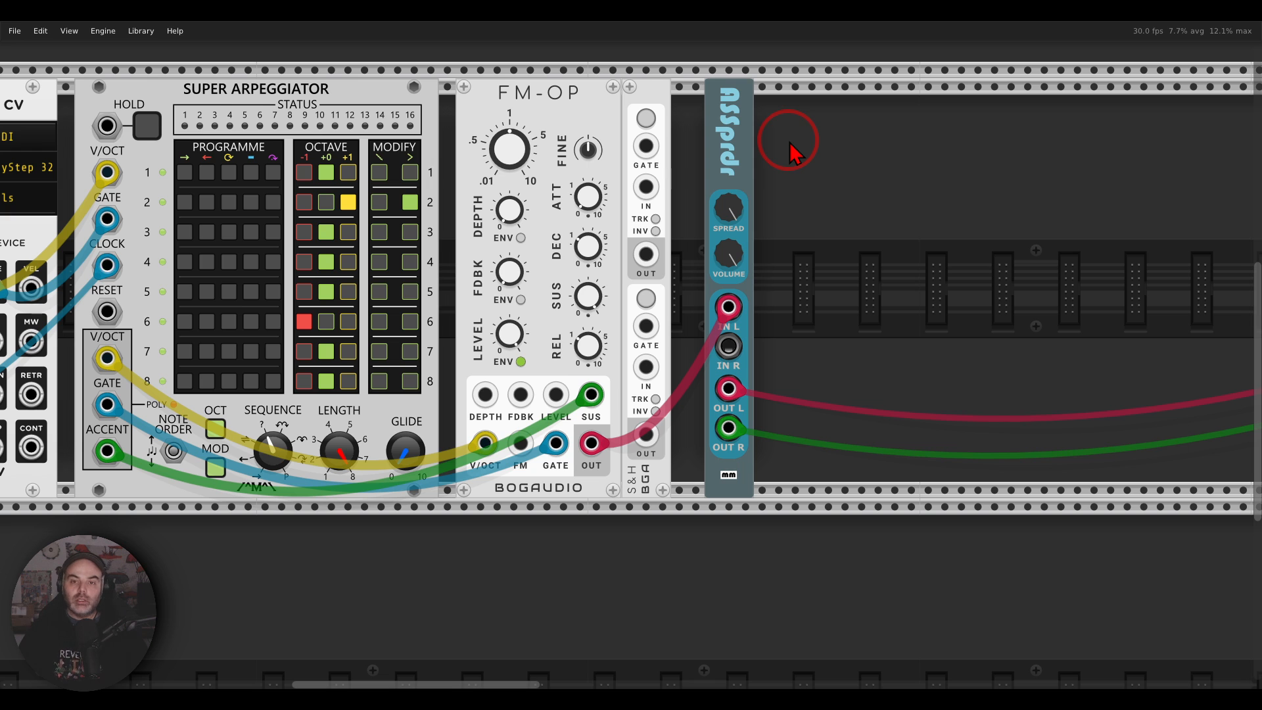
Patch Super Arpeggiator's GATE output to S&H's first GATE input in blue
drag(790, 142, 1026, 165)
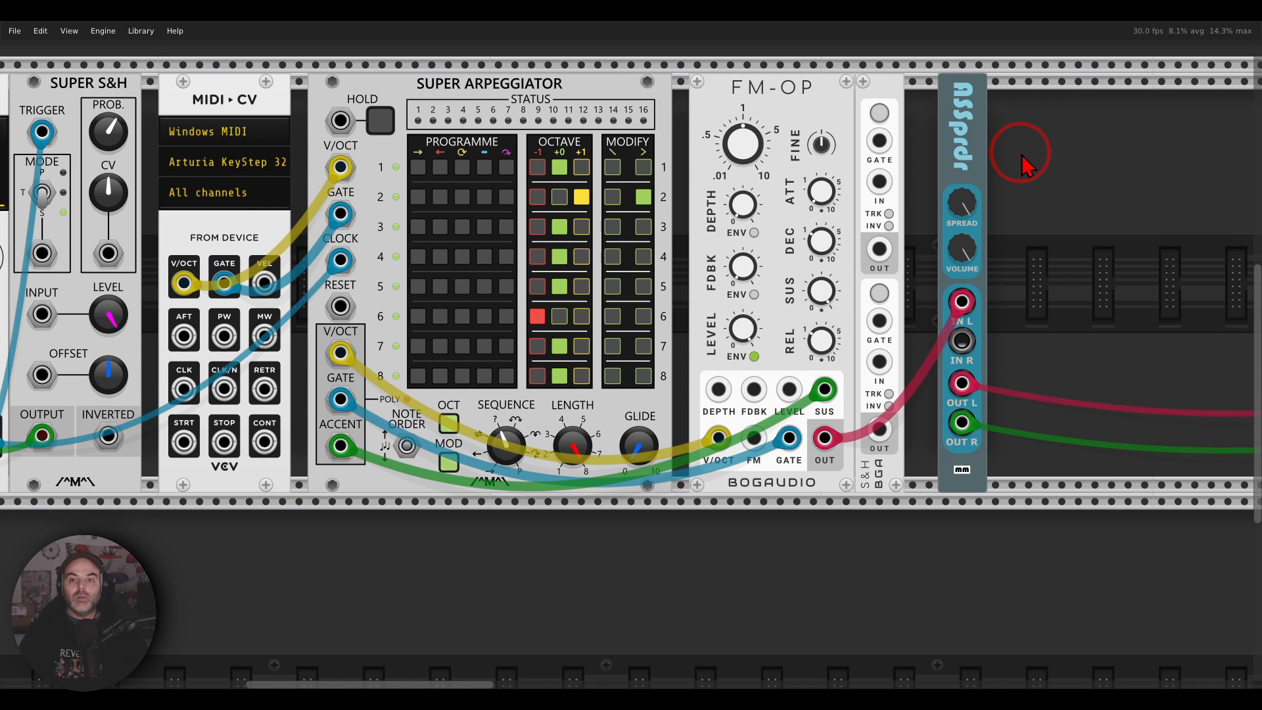
right_click(878, 140)
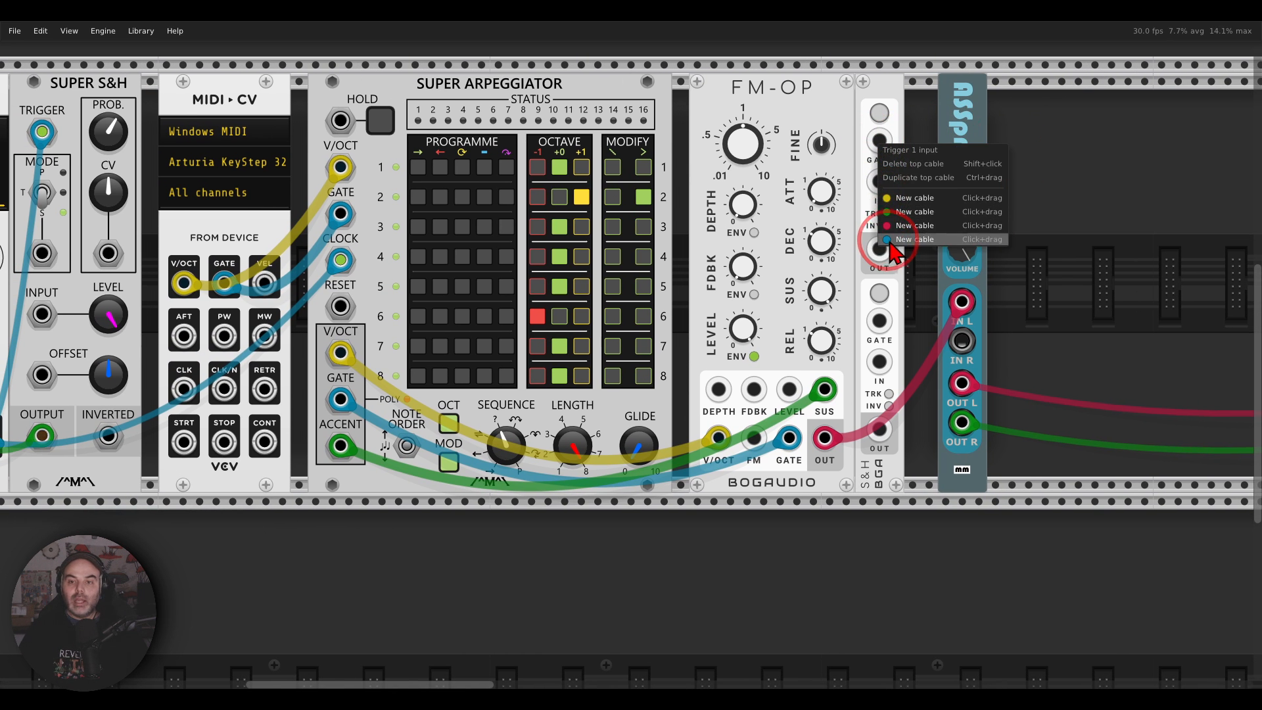
drag(893, 239, 340, 399)
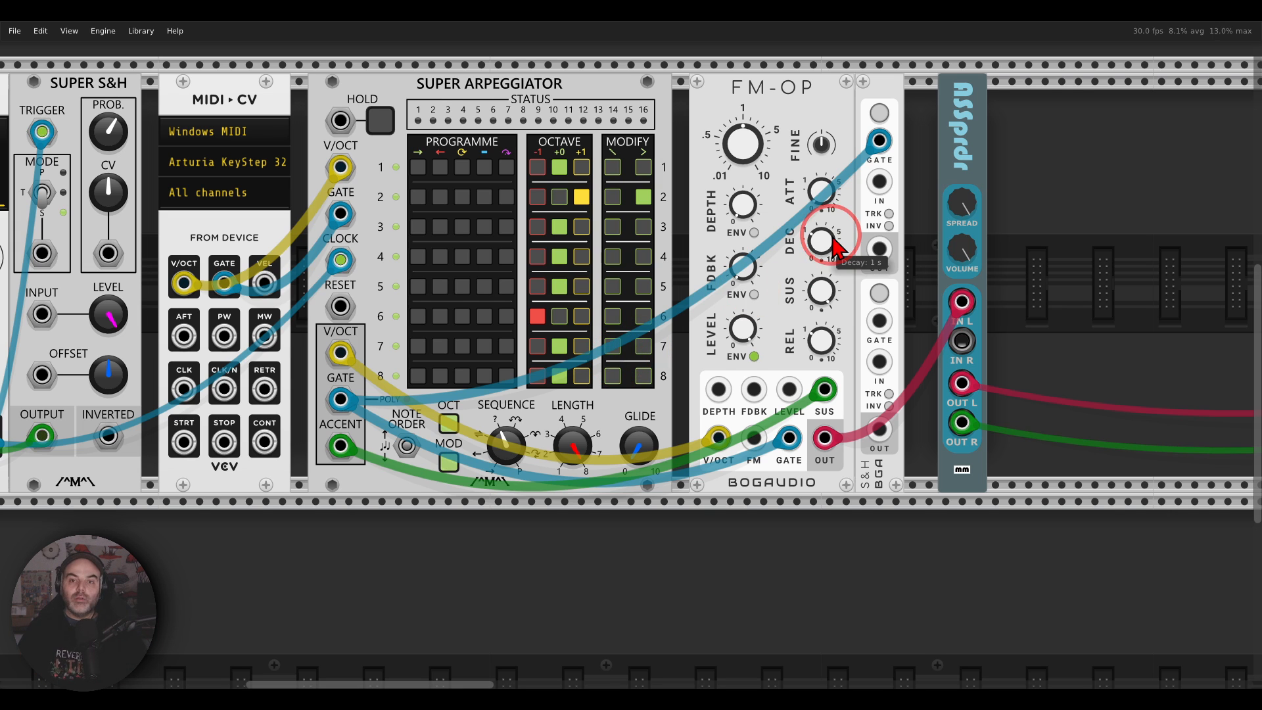
Enable FM-OP's linear level response and patch S&H's first OUT to FM-OP's LEVEL input in green
right_click(784, 117)
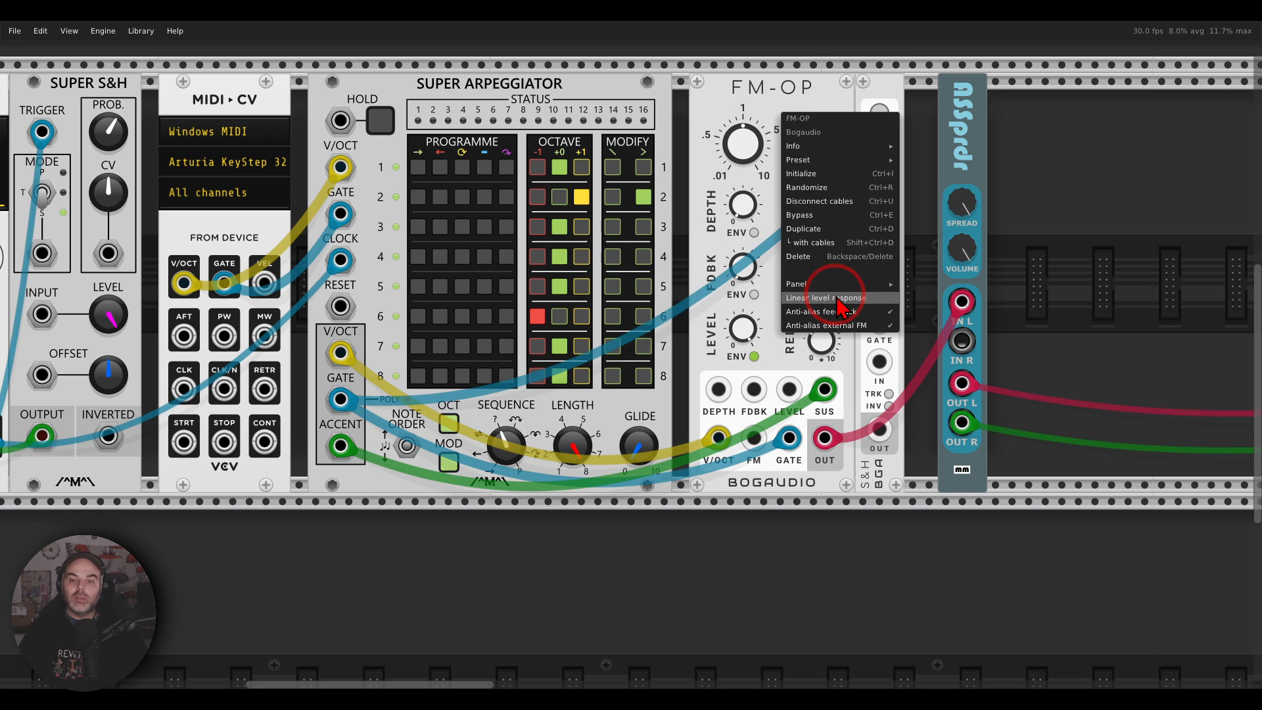
click(836, 301)
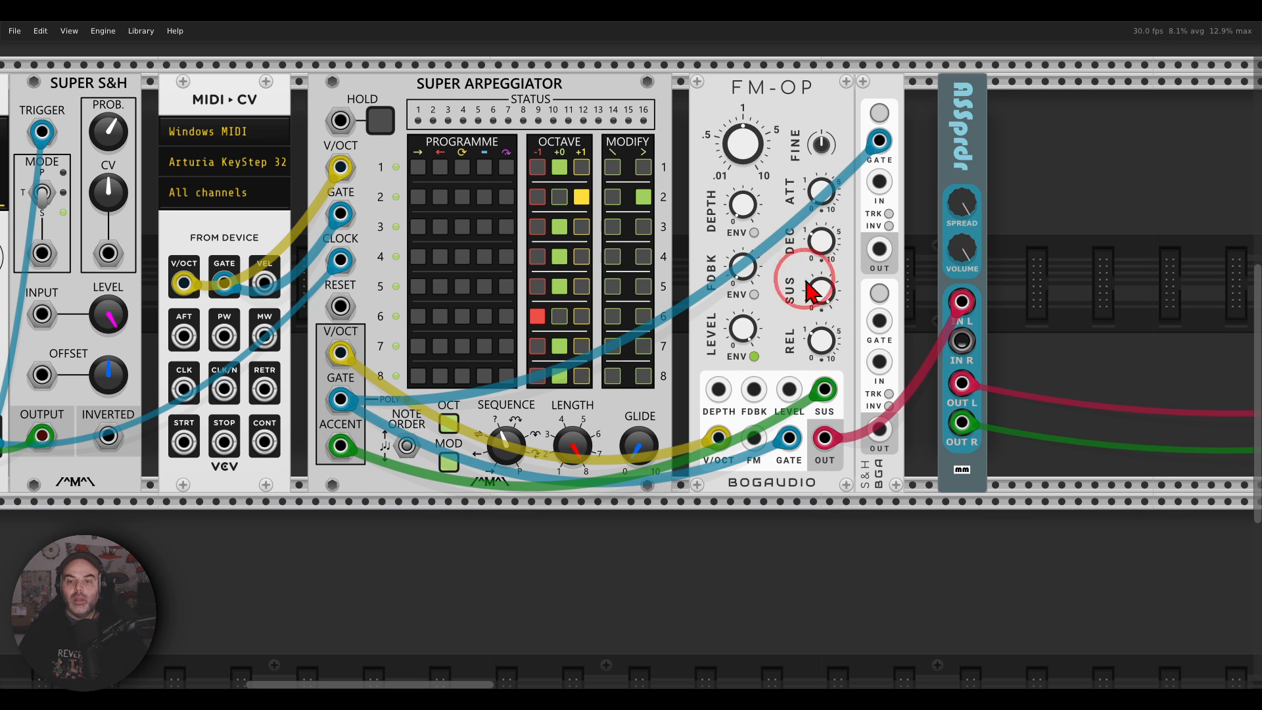
right_click(880, 250)
drag(895, 305, 792, 393)
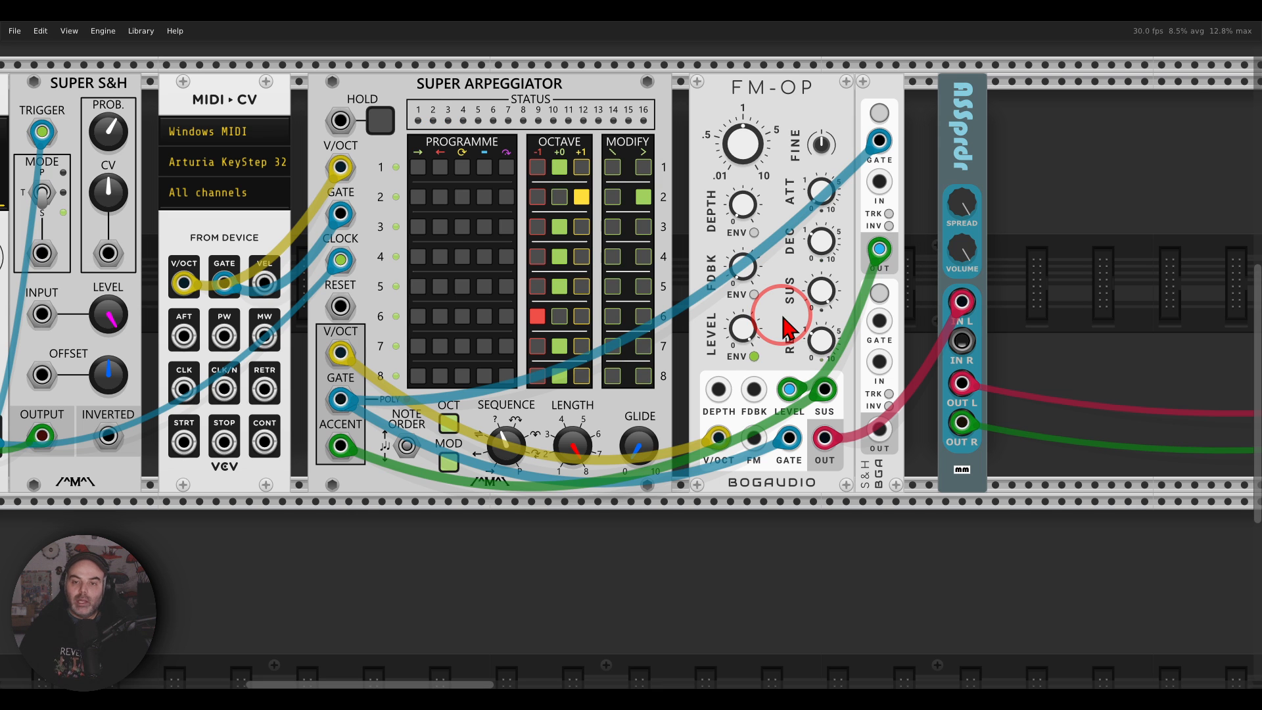
Set Super S&H's trigger probability to about 84.6 %
scroll(388, 213, left, 6)
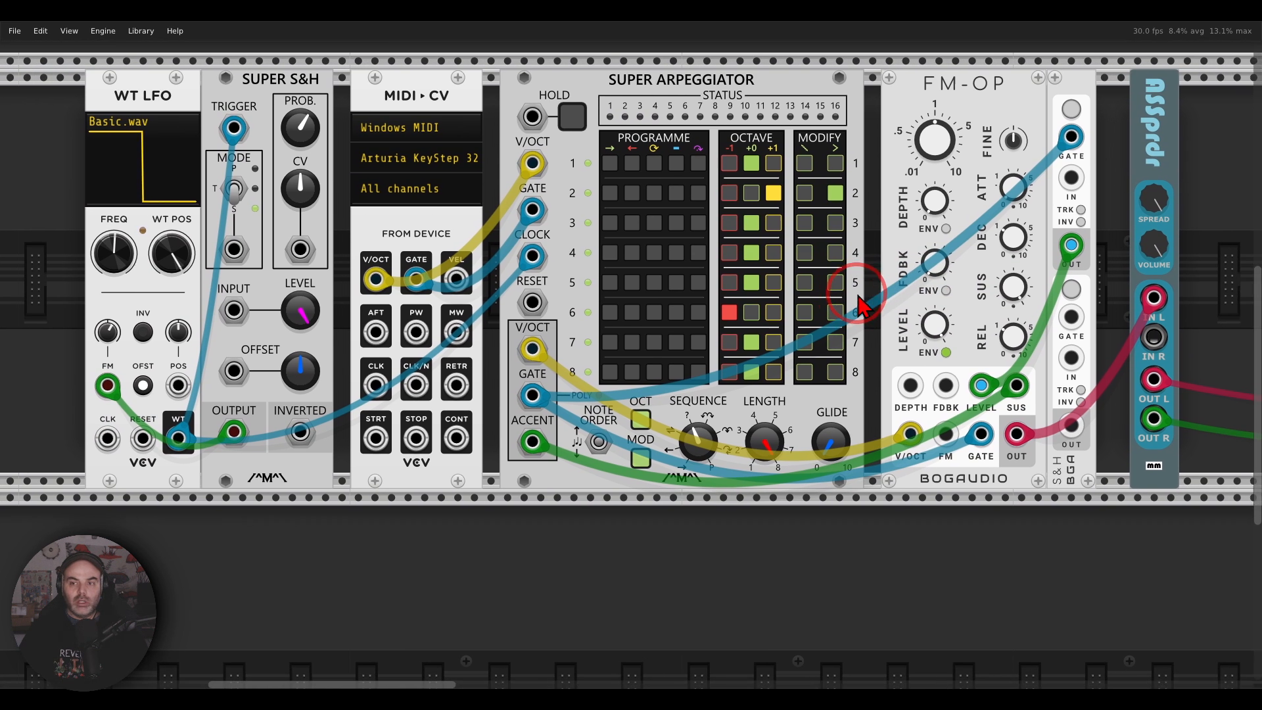
drag(283, 126, 629, 351)
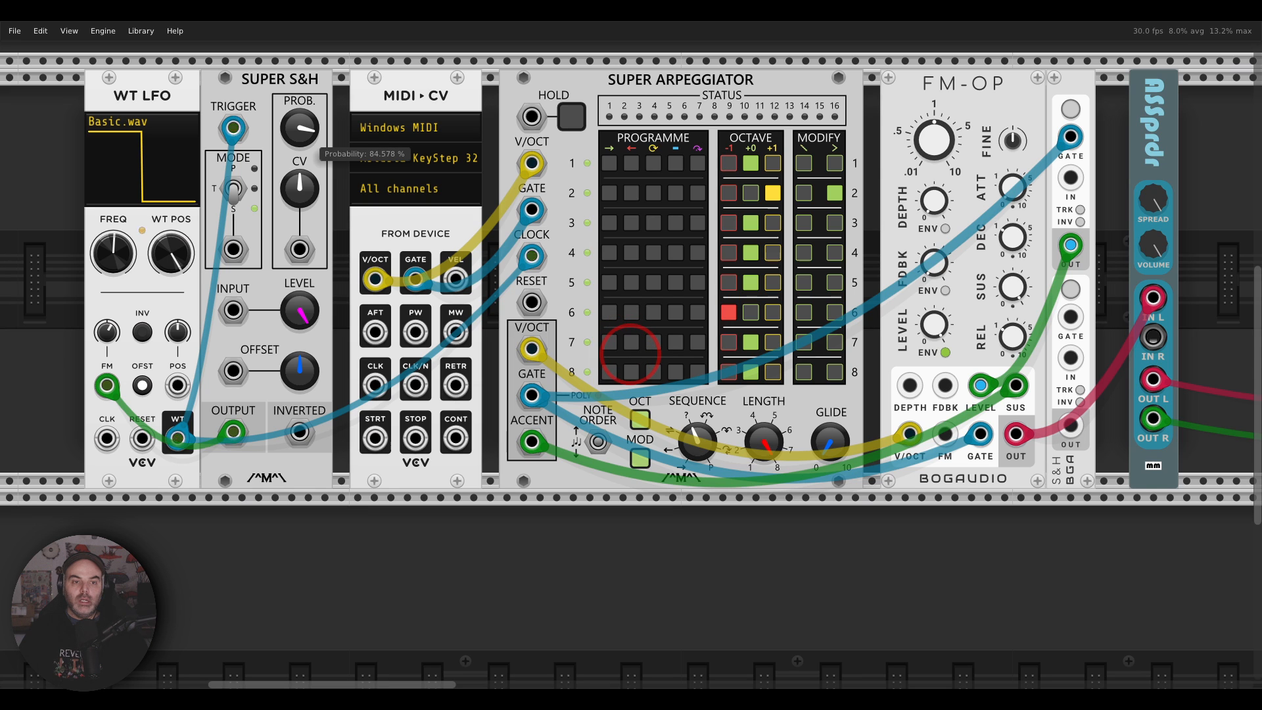
drag(629, 353, 629, 353)
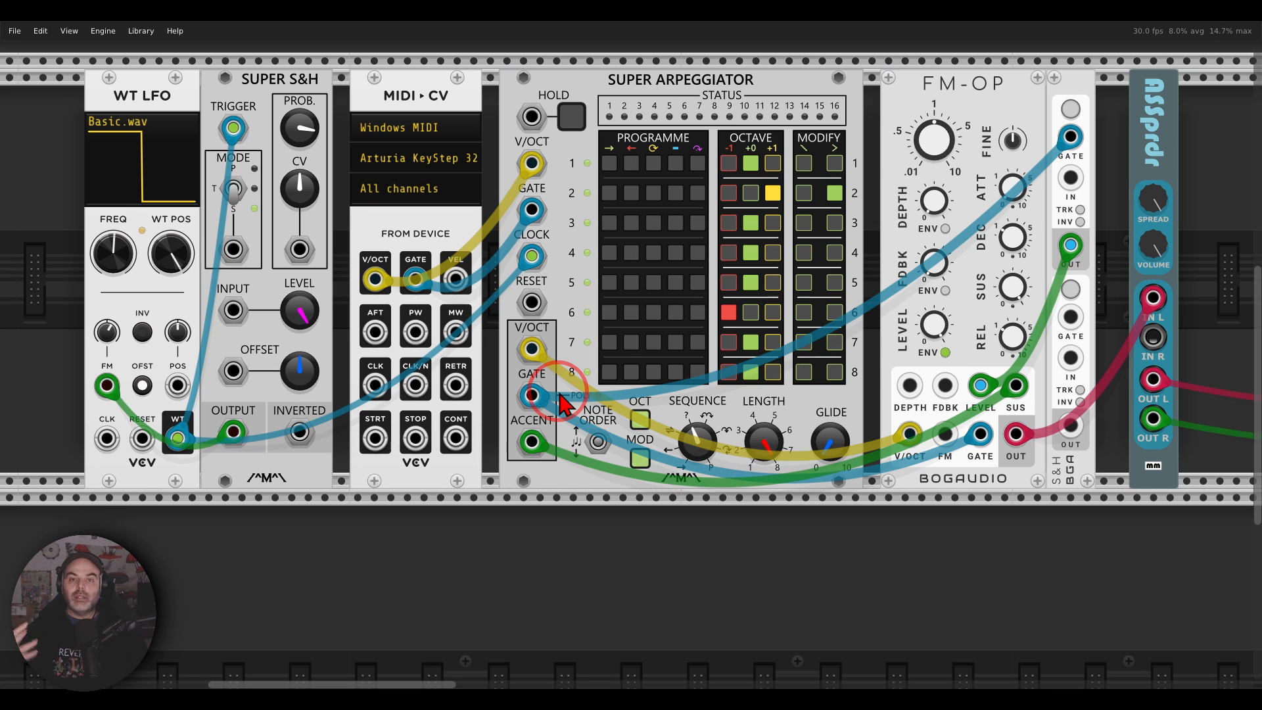
Set FM-OP's feedback to about 12.8 % and patch S&H's second OUT to its FDBK input in green
drag(933, 271, 933, 225)
click(944, 276)
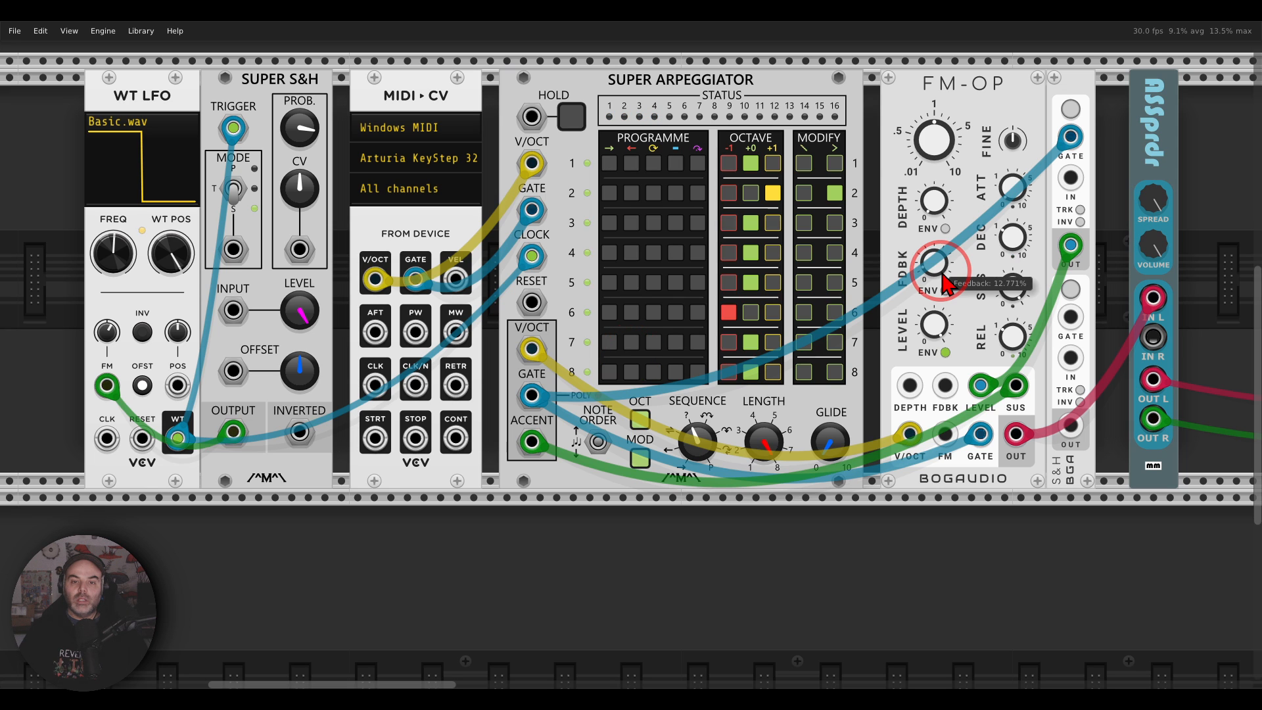
drag(972, 286, 962, 285)
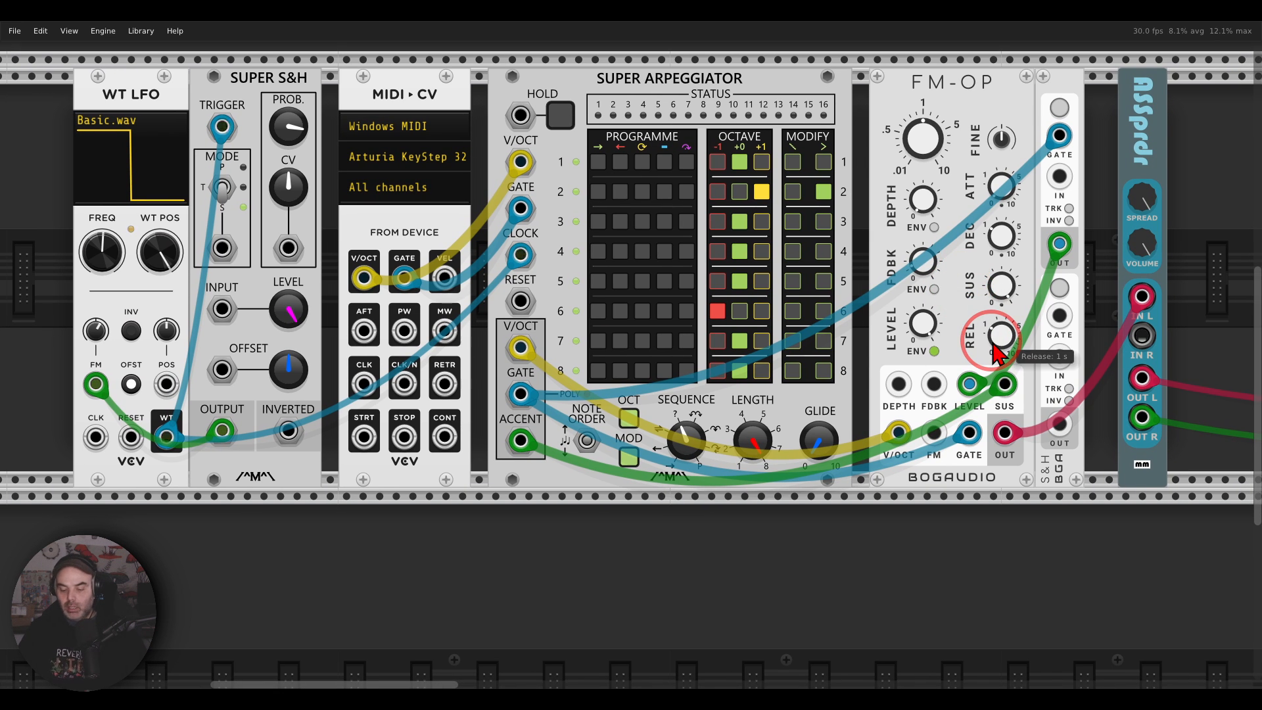
mouse_move(1071, 403)
mouse_down()
mouse_move(1060, 436)
mouse_move(1079, 414)
mouse_up()
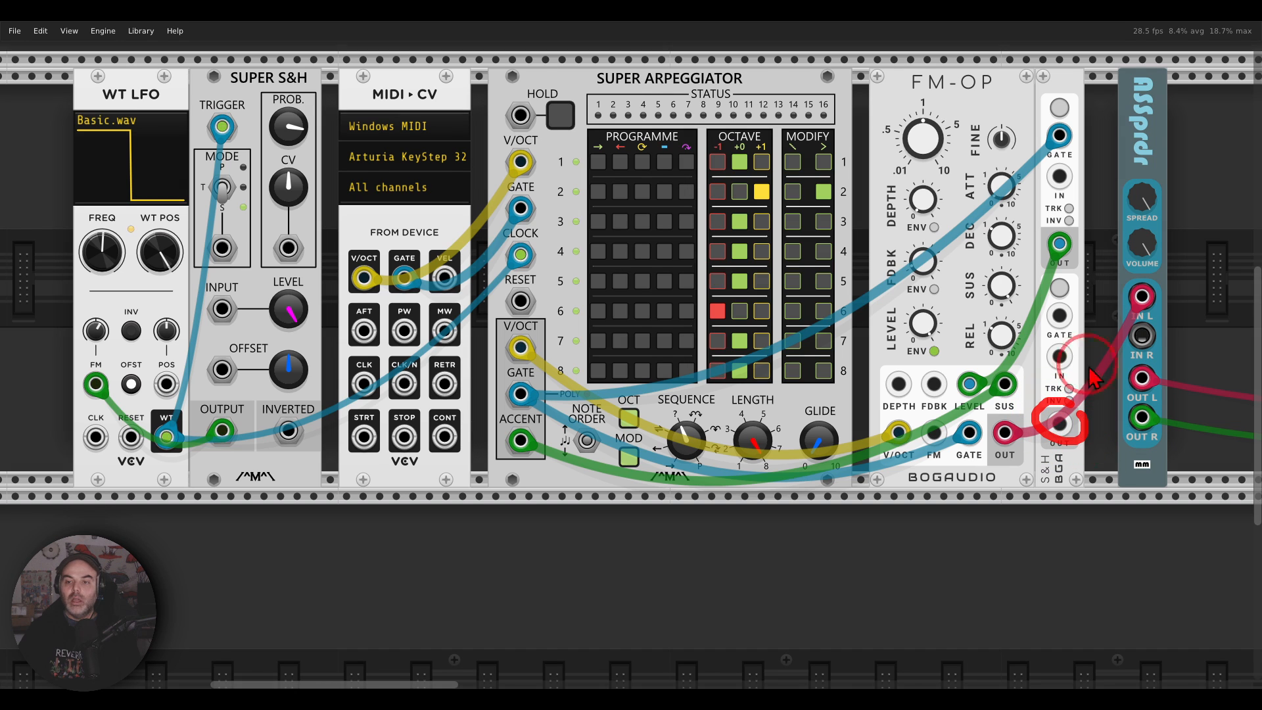
mouse_move(1082, 155)
mouse_down()
mouse_move(1103, 191)
mouse_move(1084, 299)
mouse_up()
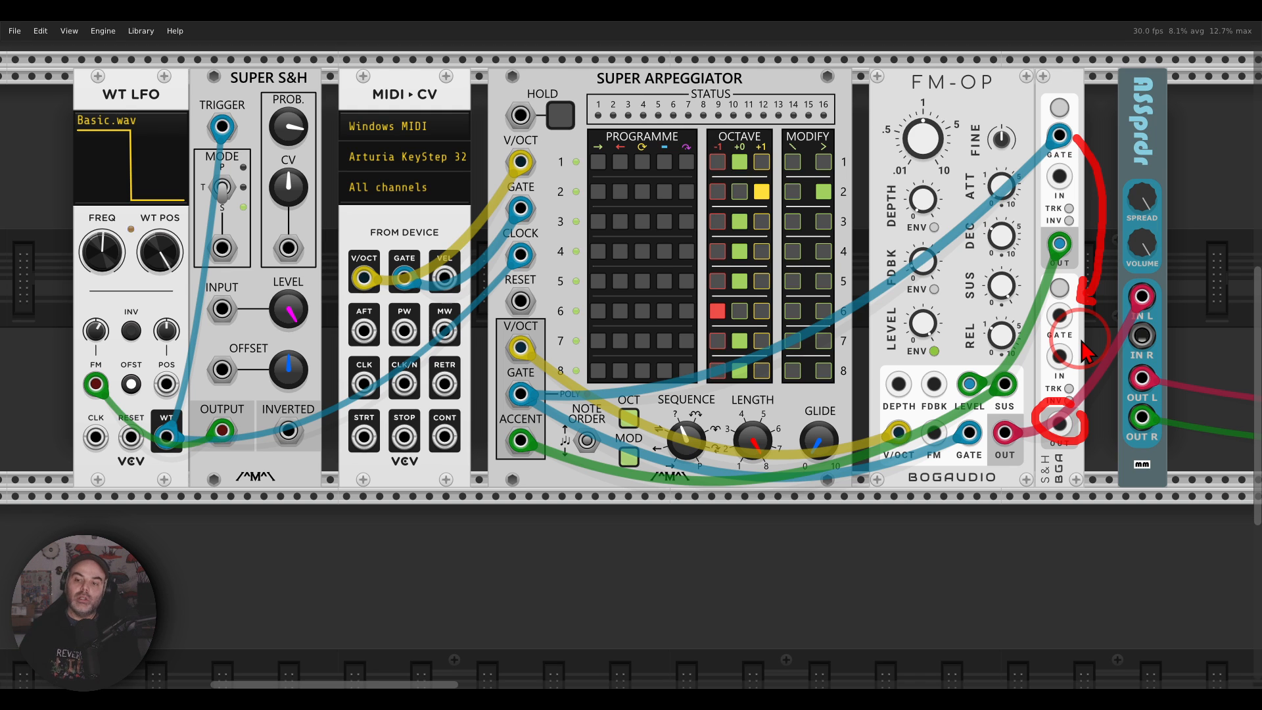
key(Escape)
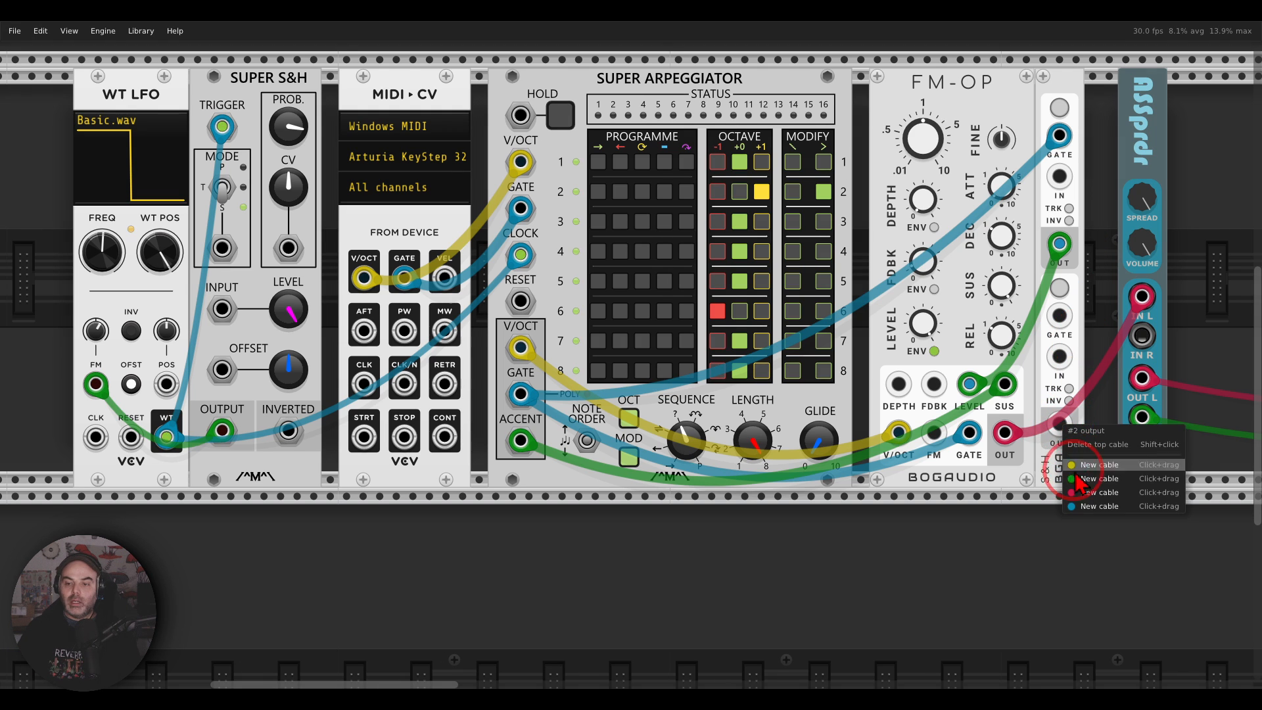
drag(1099, 479, 940, 406)
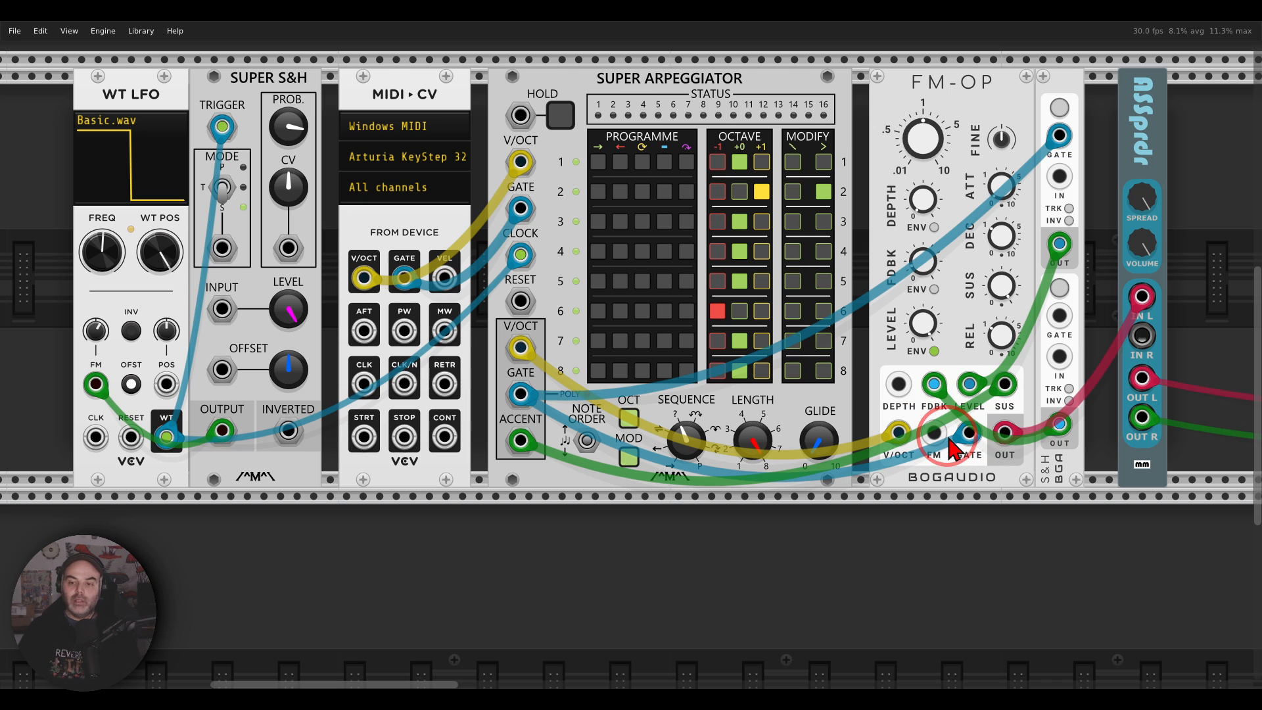
mouse_move(952, 229)
mouse_down()
mouse_move(891, 246)
mouse_move(950, 253)
mouse_up()
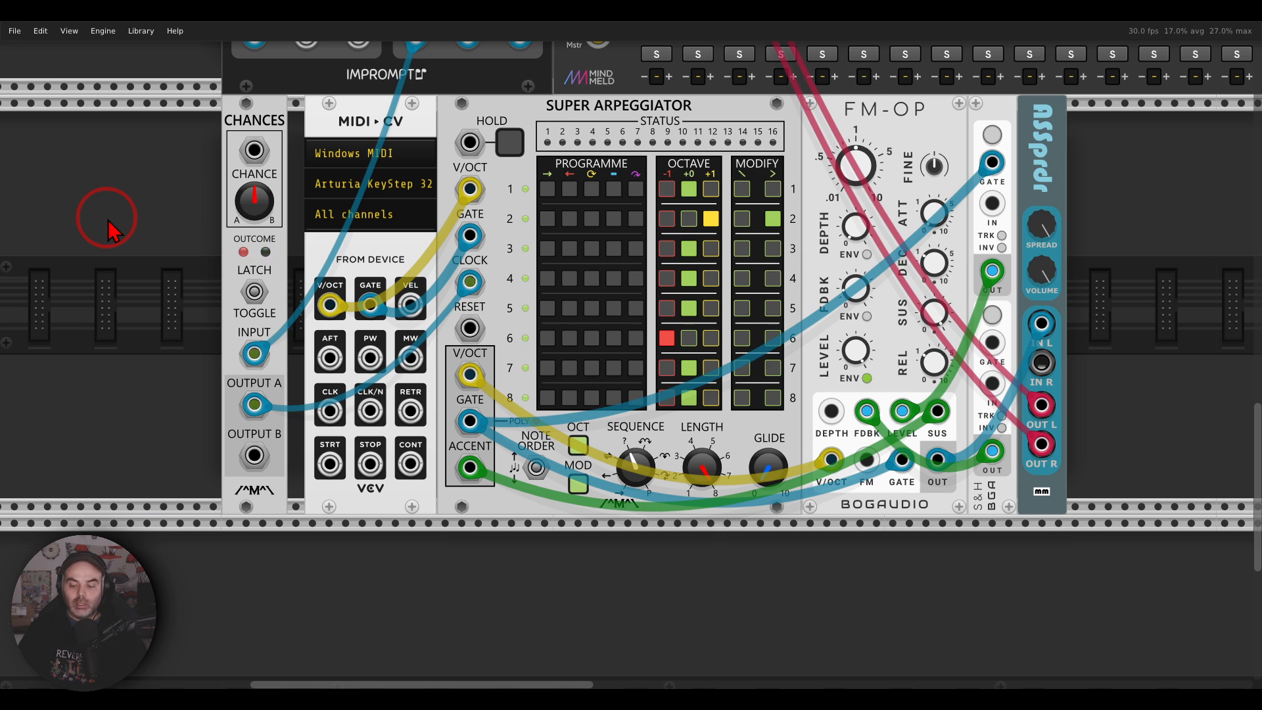
mouse_move(303, 105)
mouse_down()
mouse_move(276, 81)
mouse_move(197, 115)
mouse_move(263, 196)
mouse_move(308, 120)
mouse_up()
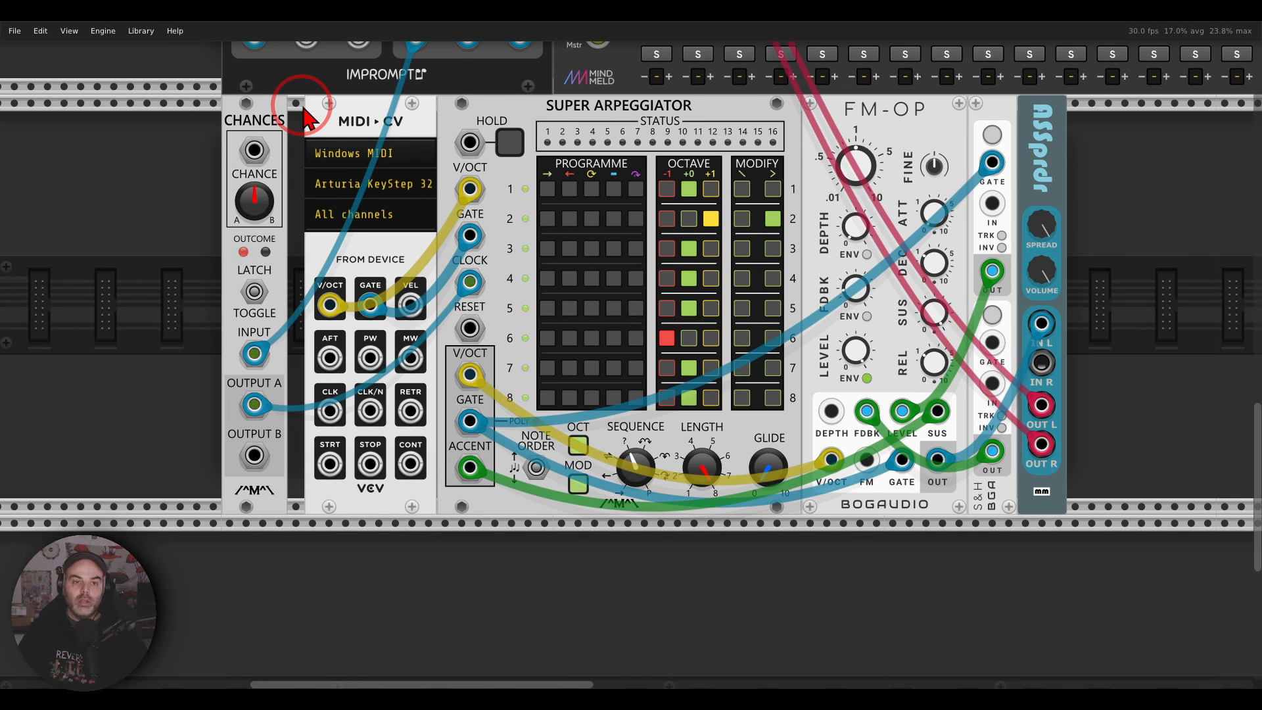
scroll(309, 118, up, 5)
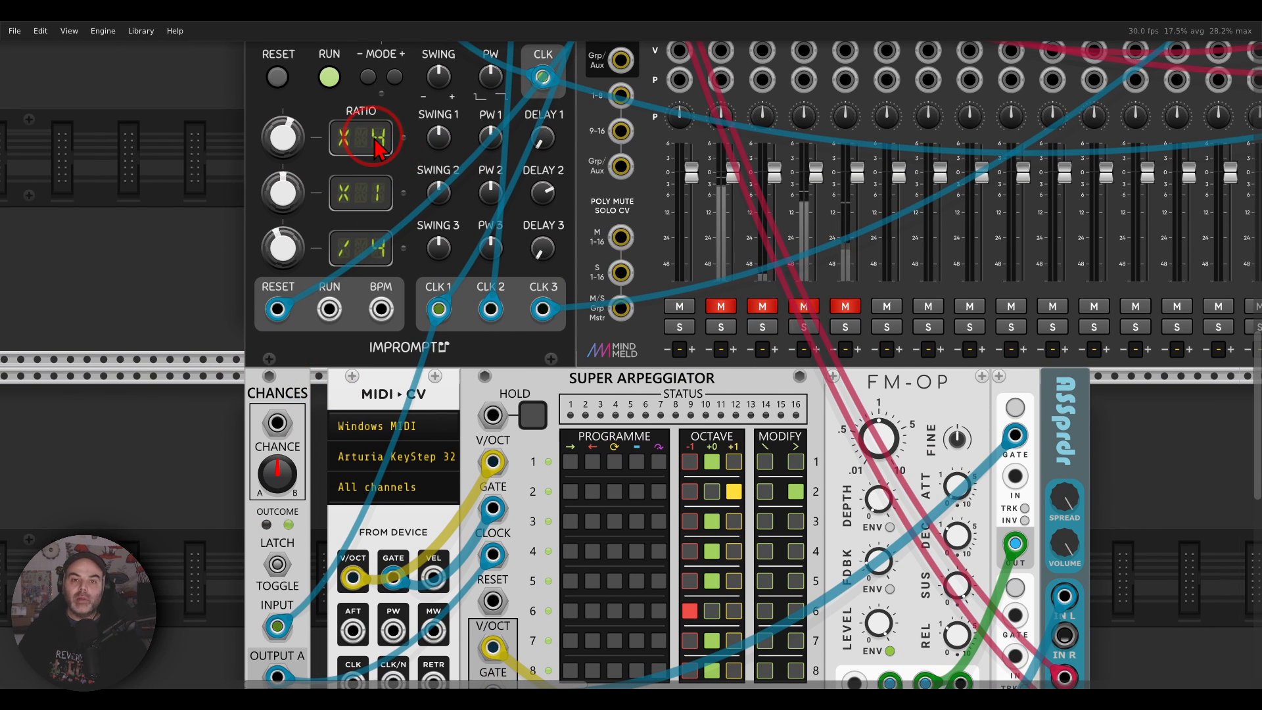
scroll(346, 190, down, 3)
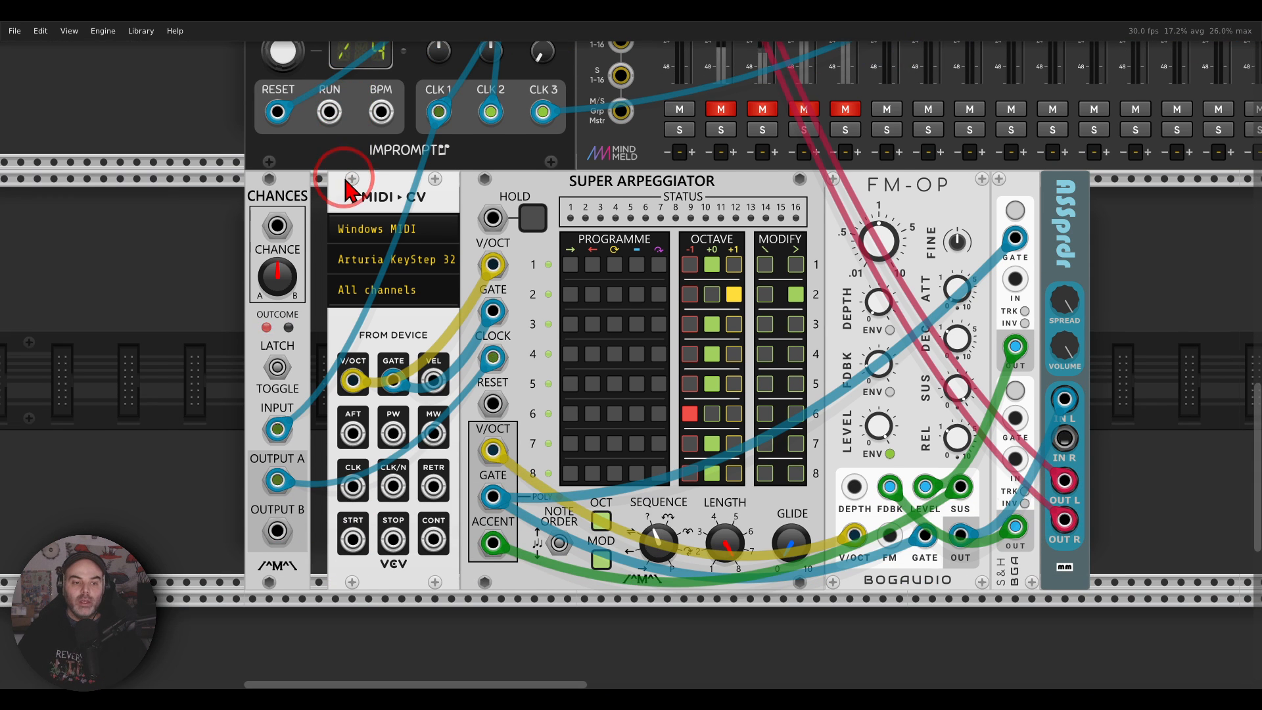
scroll(286, 437, down, 1)
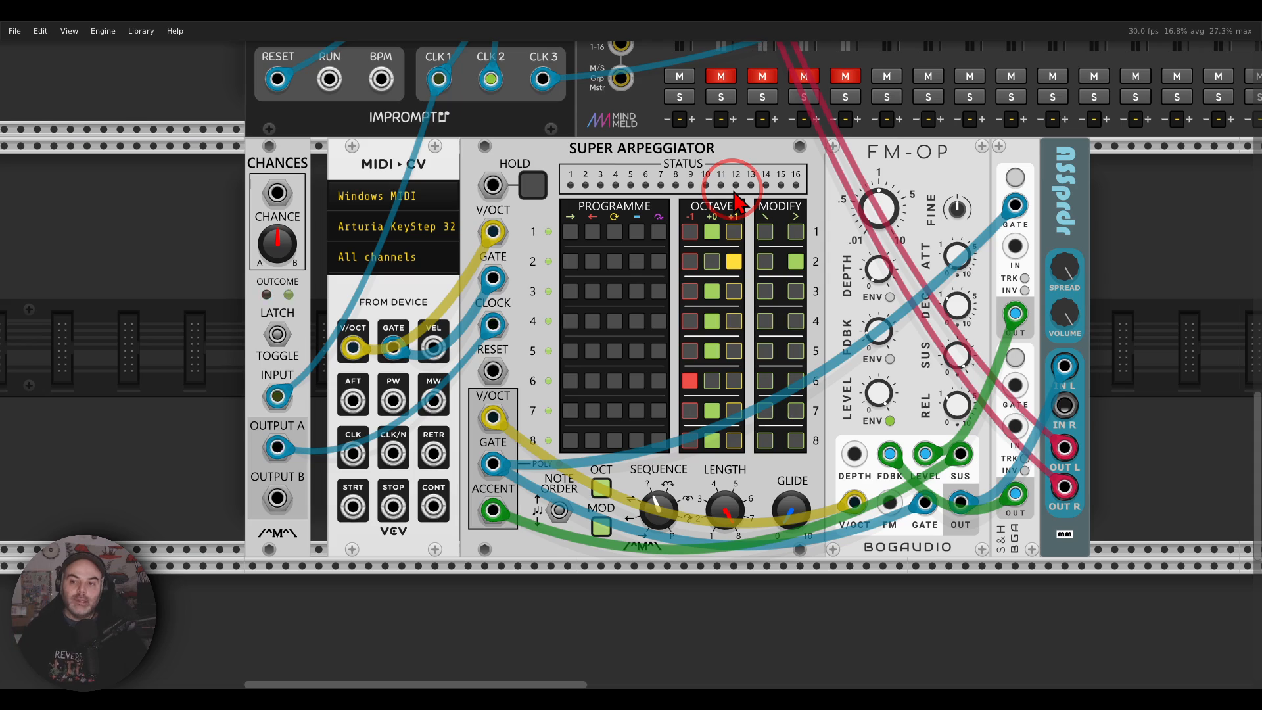
Unmute the KICK, HATS, BASS and BSDL channels in MixMaster
scroll(743, 211, down, 5)
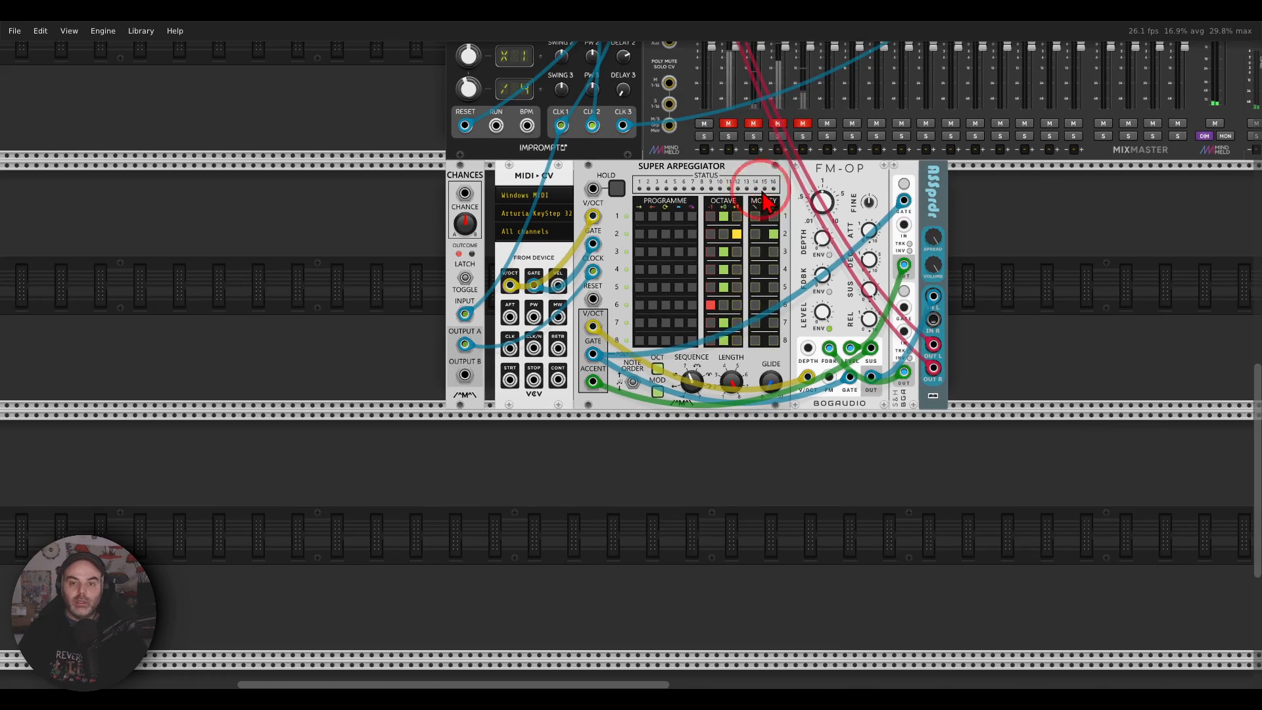
scroll(713, 289, up, 3)
scroll(713, 289, up, 8)
scroll(713, 289, right, 6)
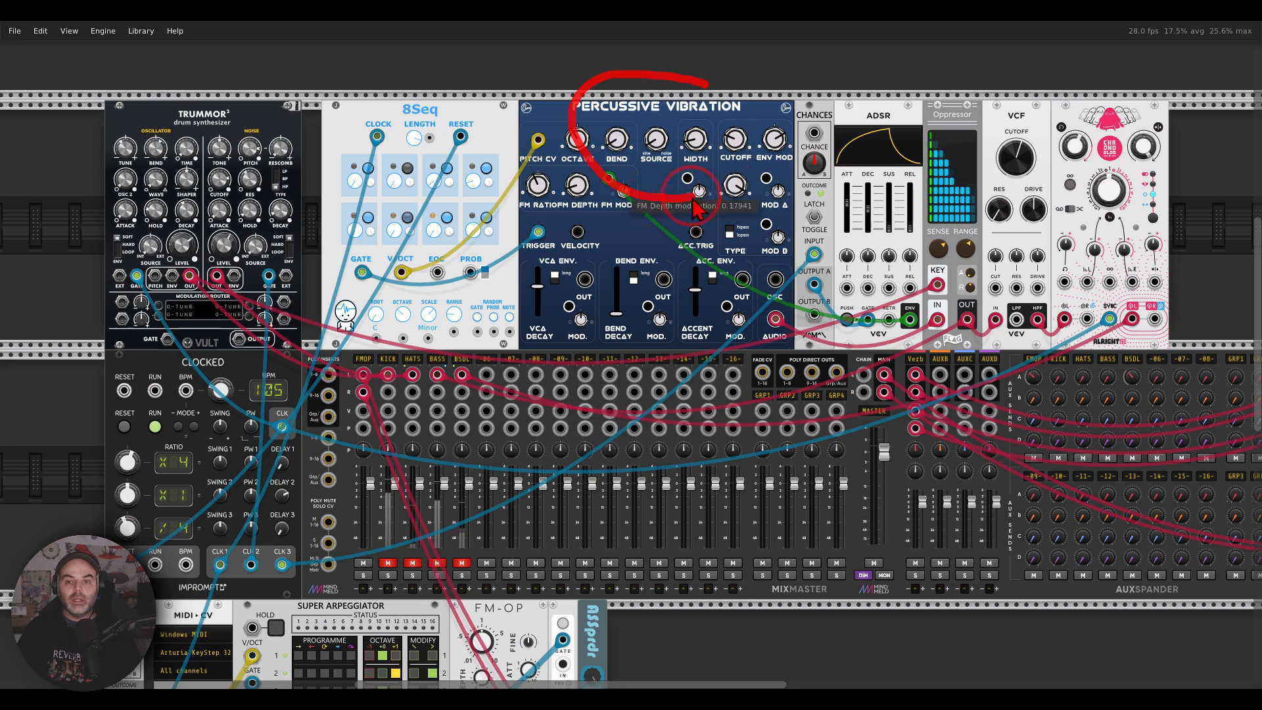
scroll(381, 458, down, 5)
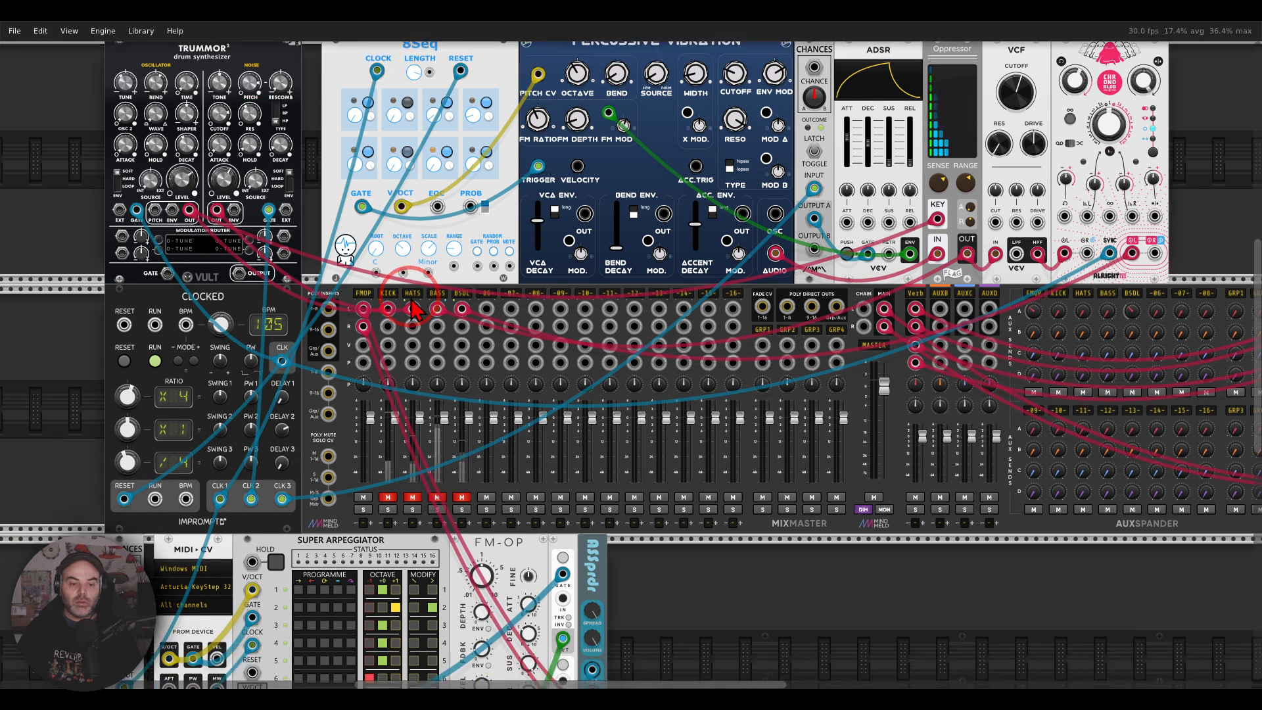
click(363, 431)
click(387, 431)
click(412, 431)
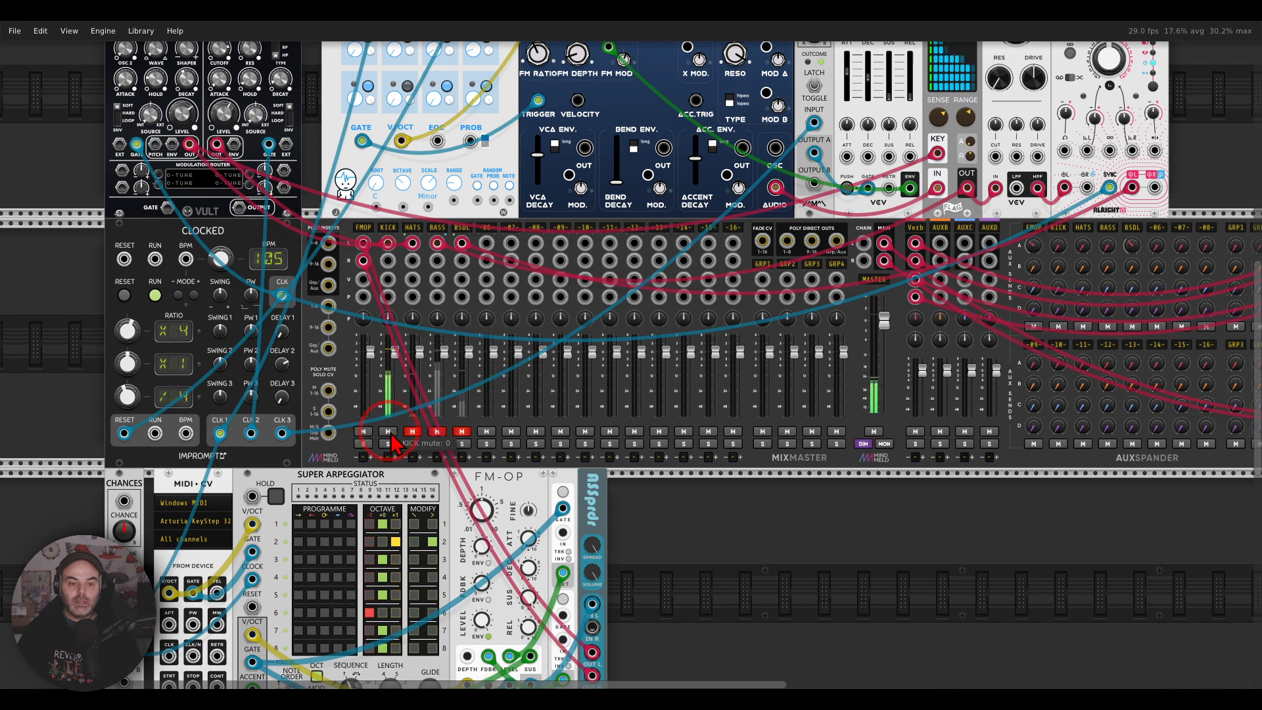
click(439, 432)
click(462, 431)
mouse_move(454, 485)
mouse_down()
mouse_move(484, 458)
mouse_move(489, 427)
mouse_up()
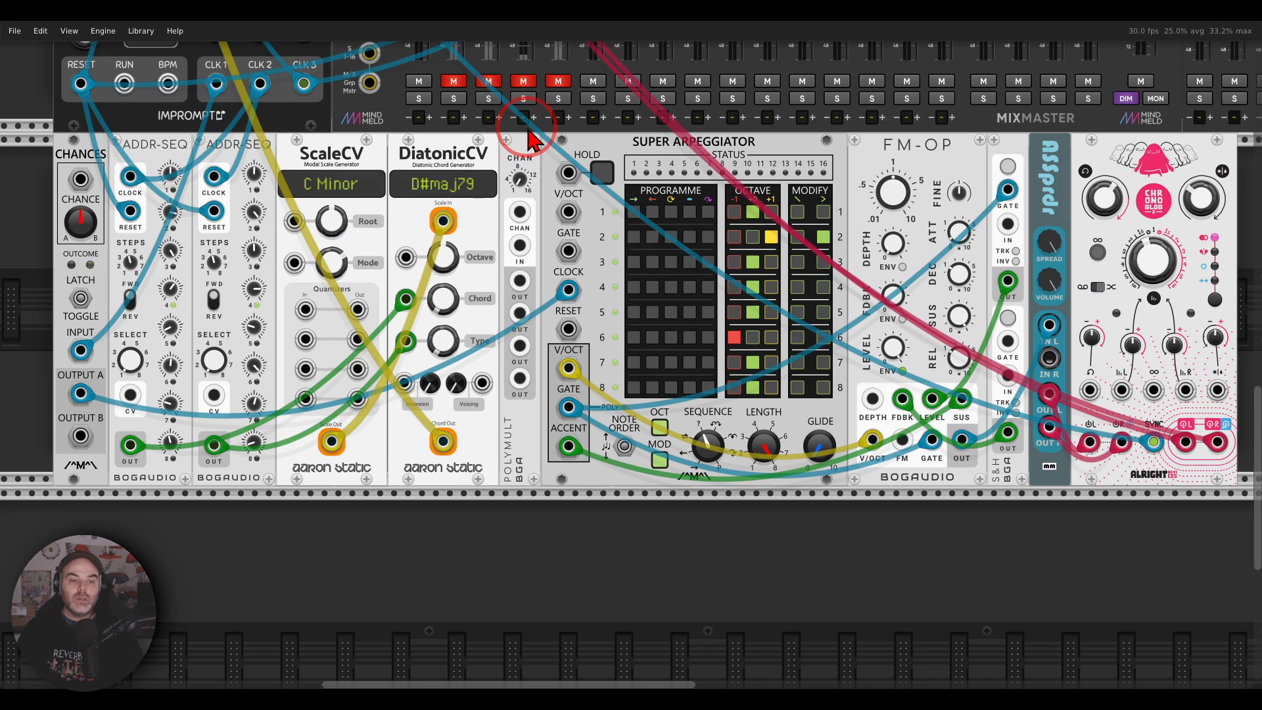
mouse_move(272, 136)
mouse_down()
mouse_move(140, 119)
mouse_move(125, 187)
mouse_move(283, 155)
mouse_move(269, 184)
mouse_move(410, 217)
mouse_move(385, 230)
mouse_move(387, 242)
mouse_up()
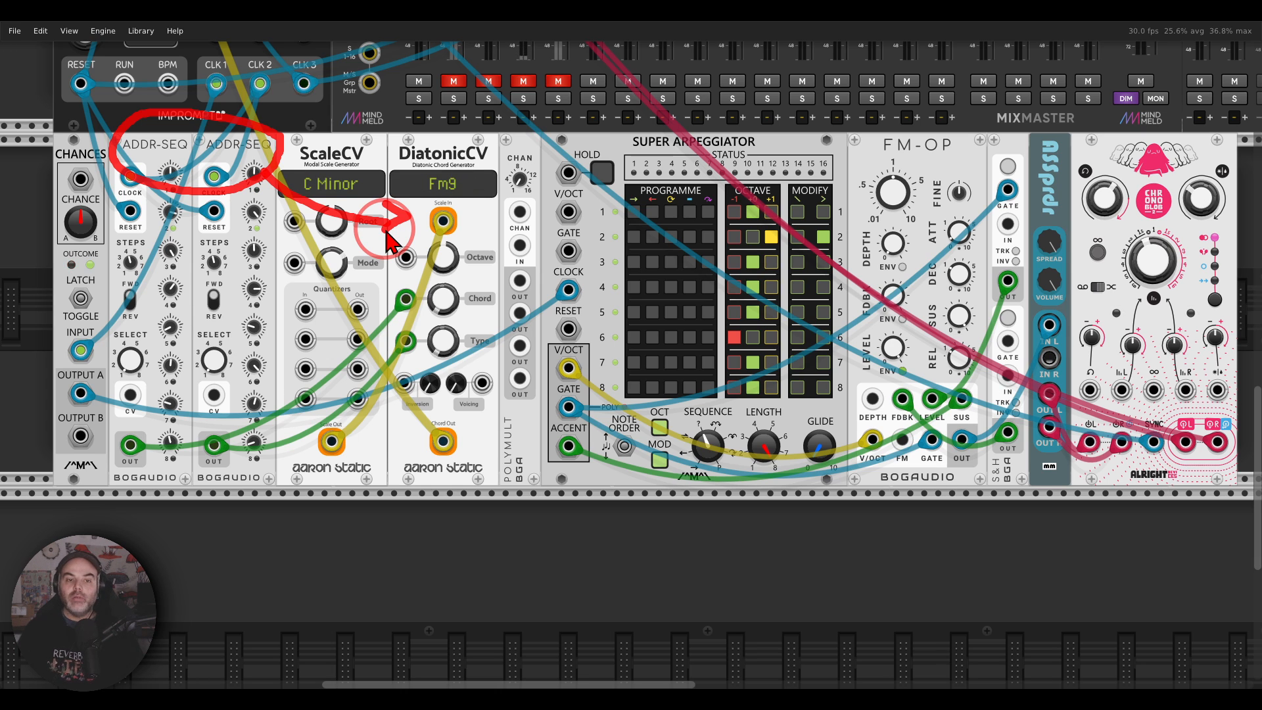
key(Escape)
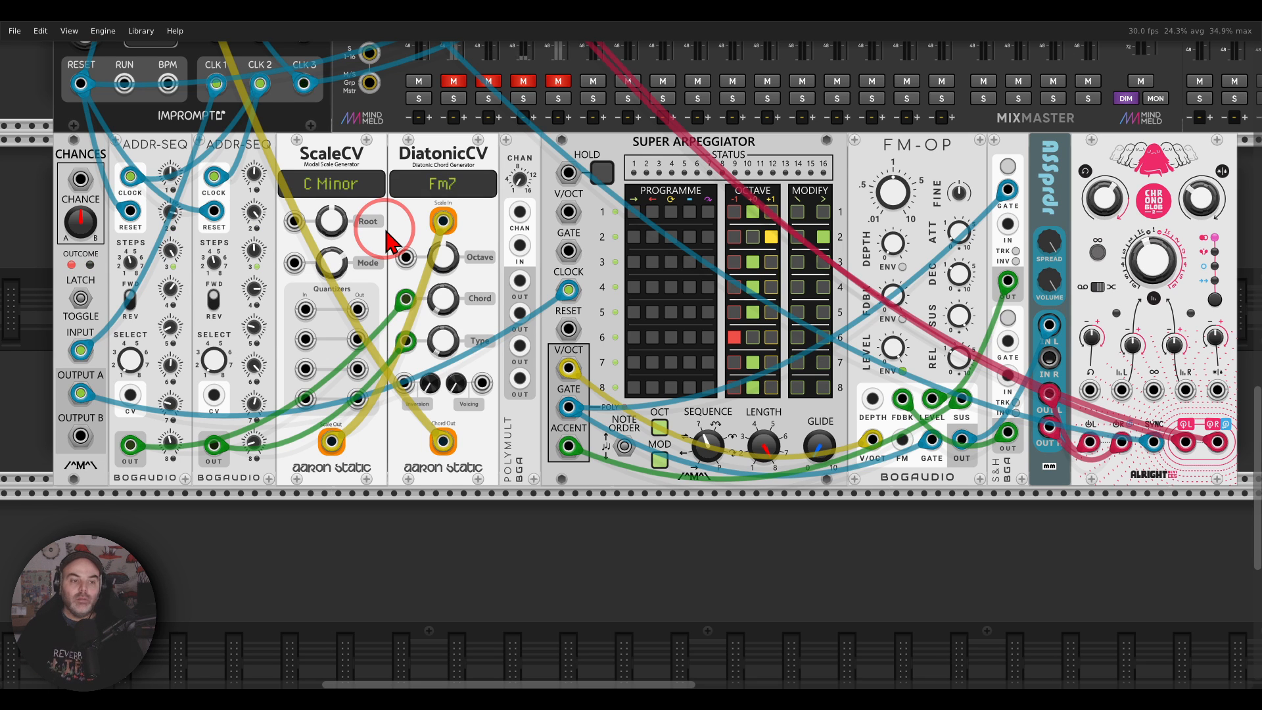
mouse_move(86, 332)
mouse_down()
mouse_move(57, 343)
mouse_move(72, 420)
mouse_move(122, 395)
mouse_move(109, 342)
mouse_up()
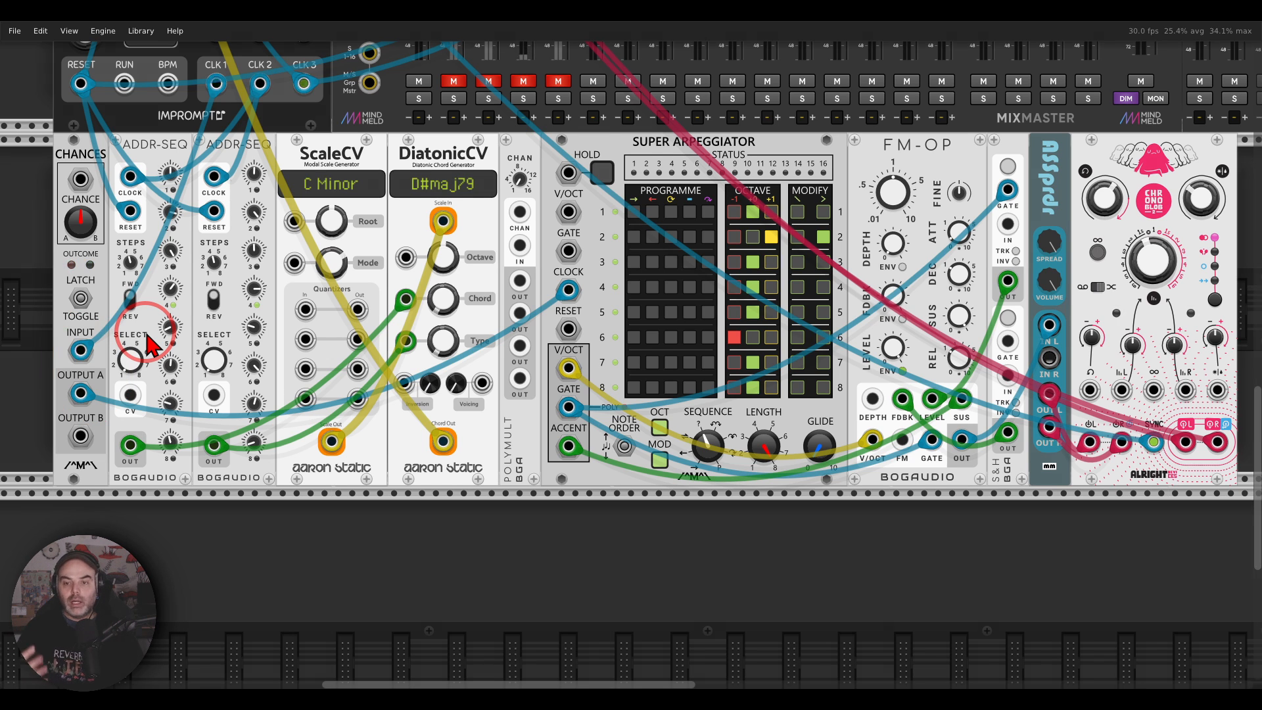
drag(731, 471, 678, 474)
mouse_move(963, 163)
mouse_down()
mouse_move(788, 135)
mouse_move(920, 267)
mouse_move(973, 171)
mouse_move(956, 146)
mouse_up()
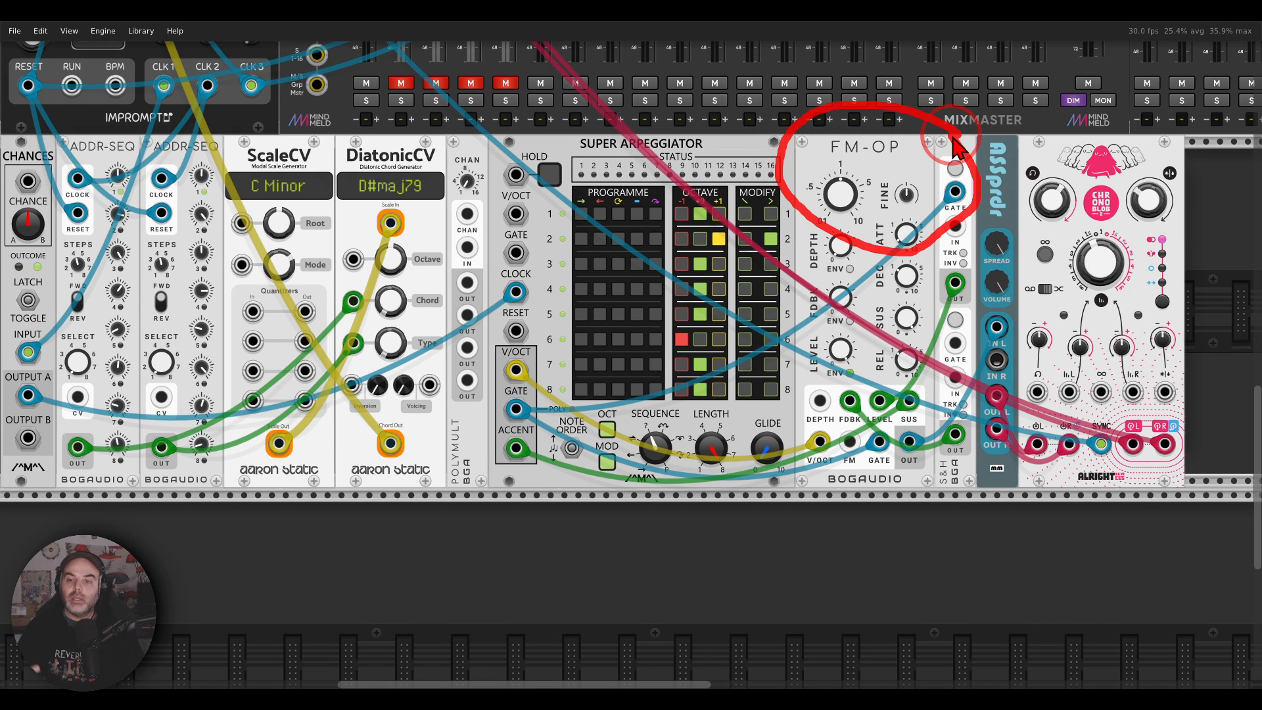
key(Escape)
mouse_move(1173, 156)
mouse_down()
mouse_move(1025, 155)
mouse_move(1111, 282)
mouse_move(1196, 197)
mouse_move(1180, 161)
mouse_up()
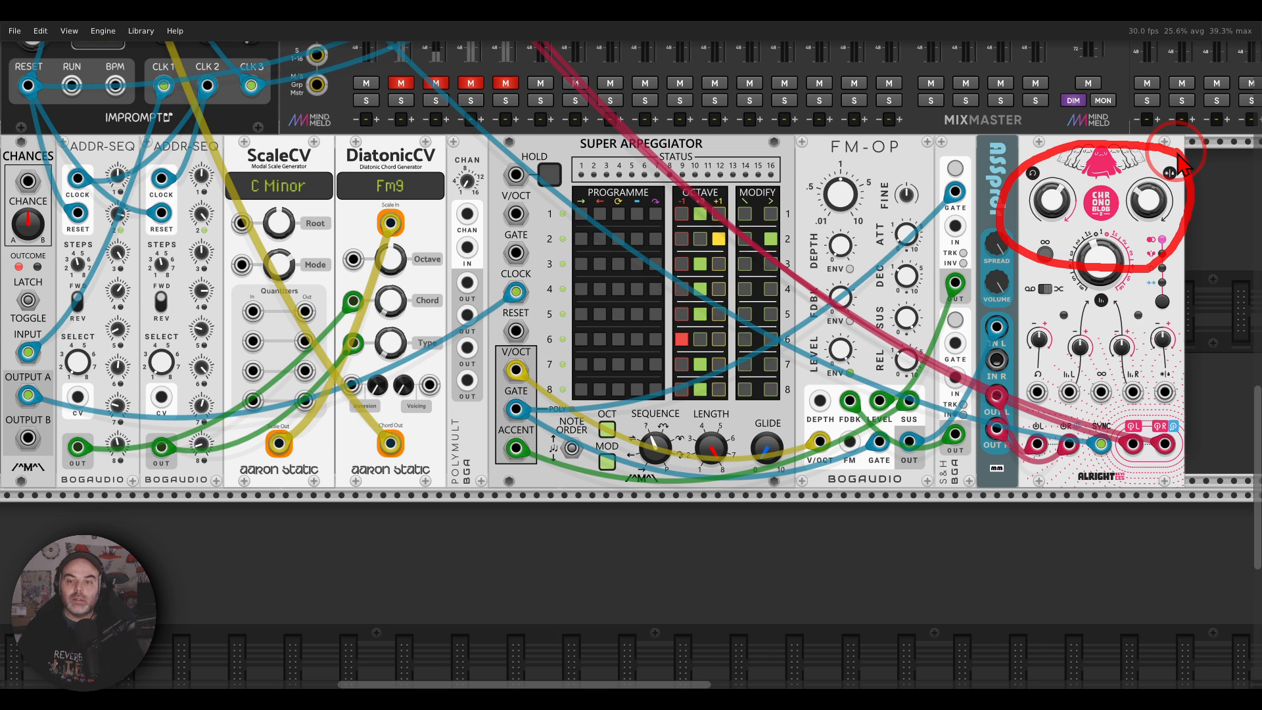
key(Escape)
drag(867, 160, 915, 161)
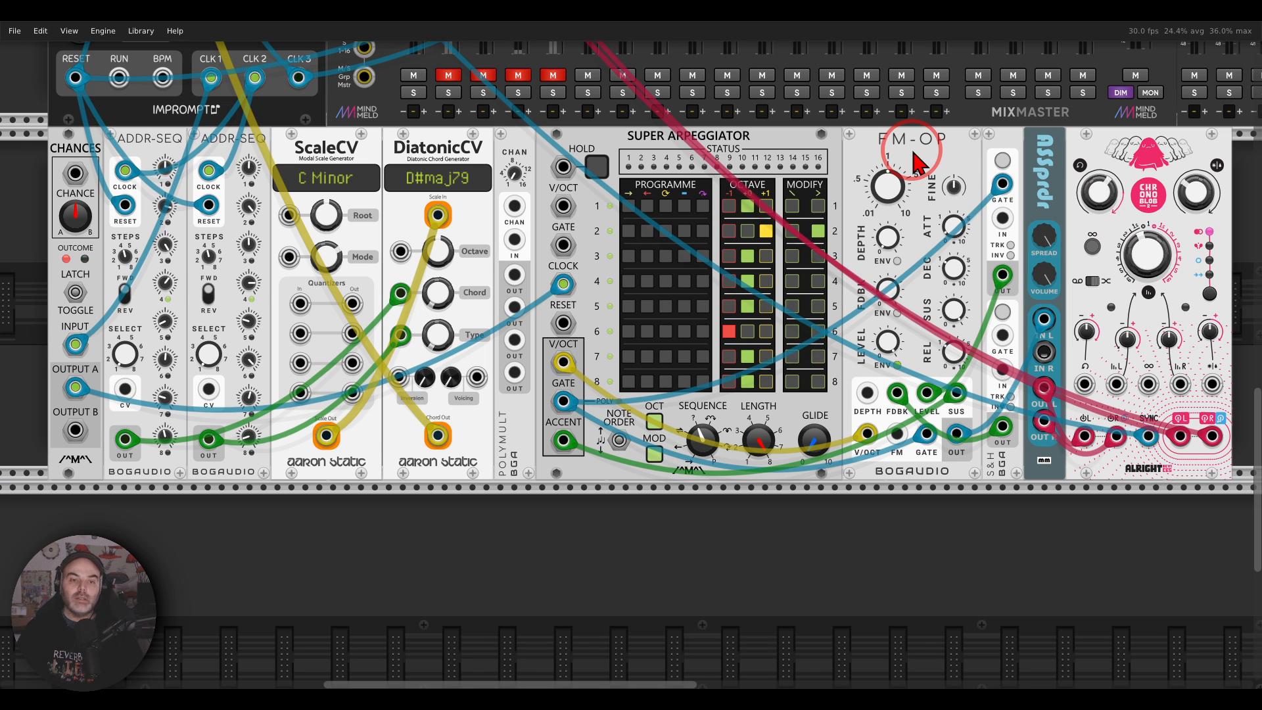
Add a second yellow cable from DiatonicCV's Chord Out to Super Arpeggiator's V/OCT input
click(438, 435)
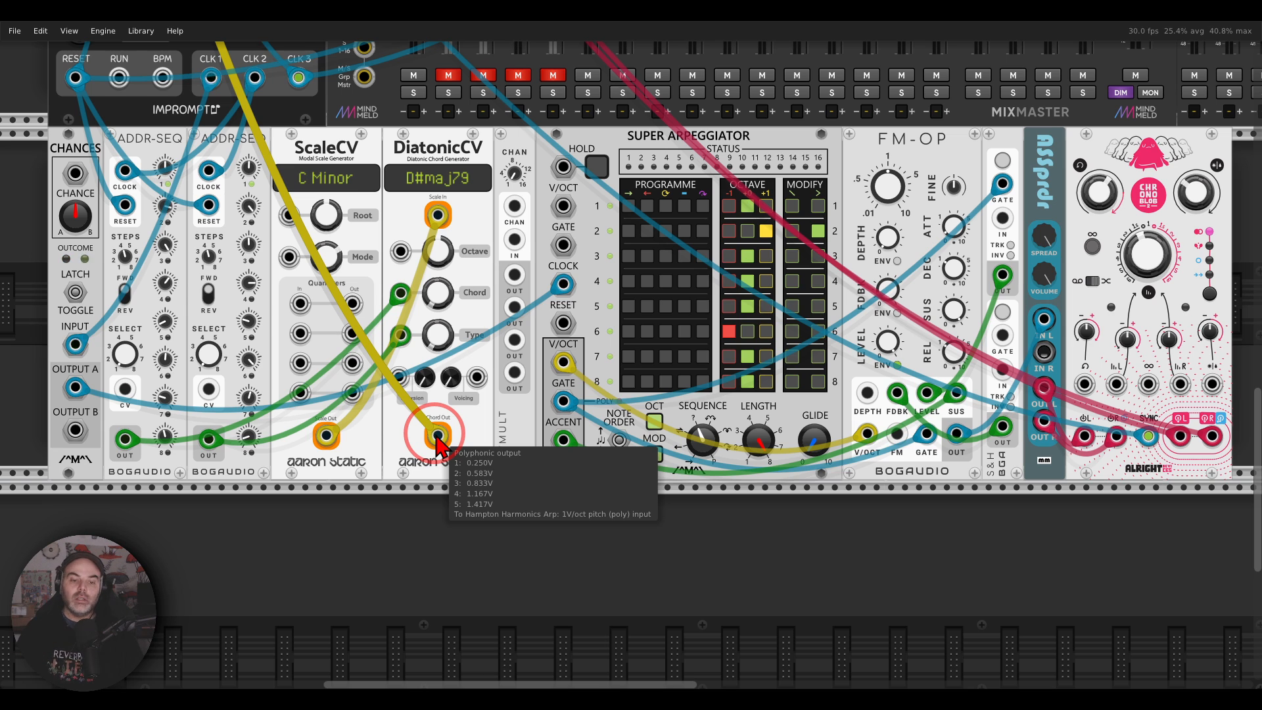
right_click(437, 438)
click(455, 477)
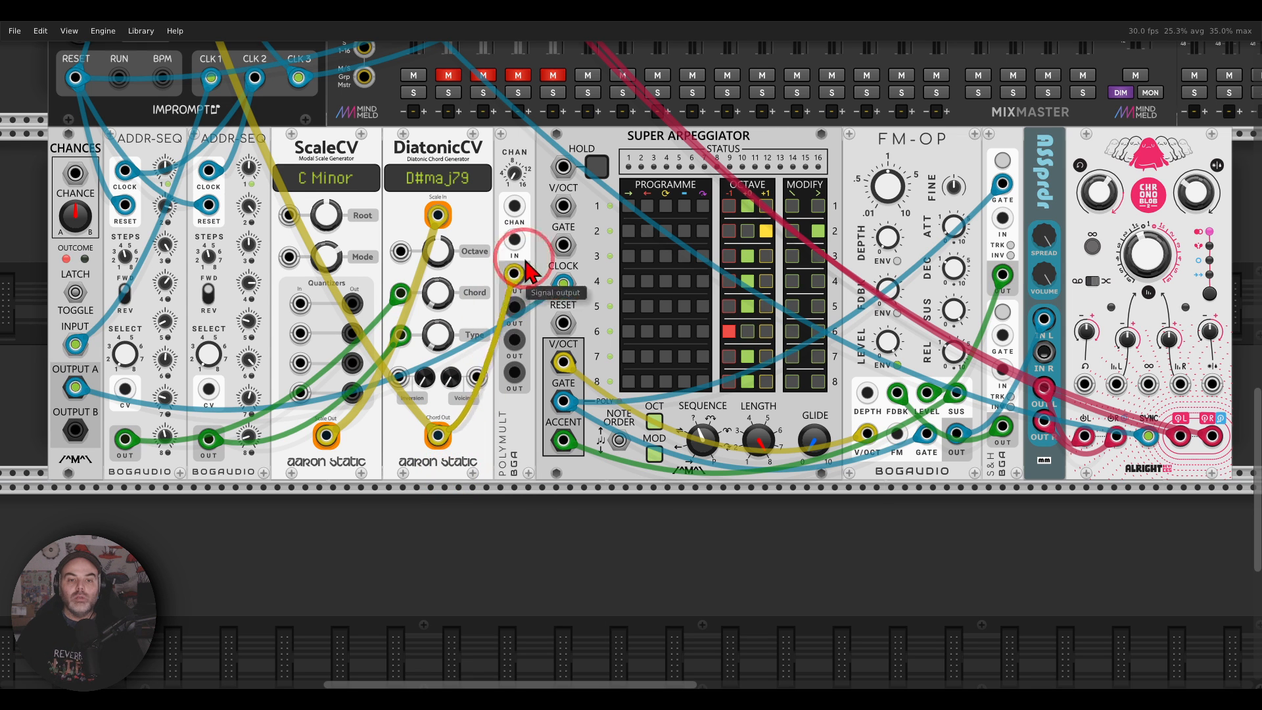
click(564, 206)
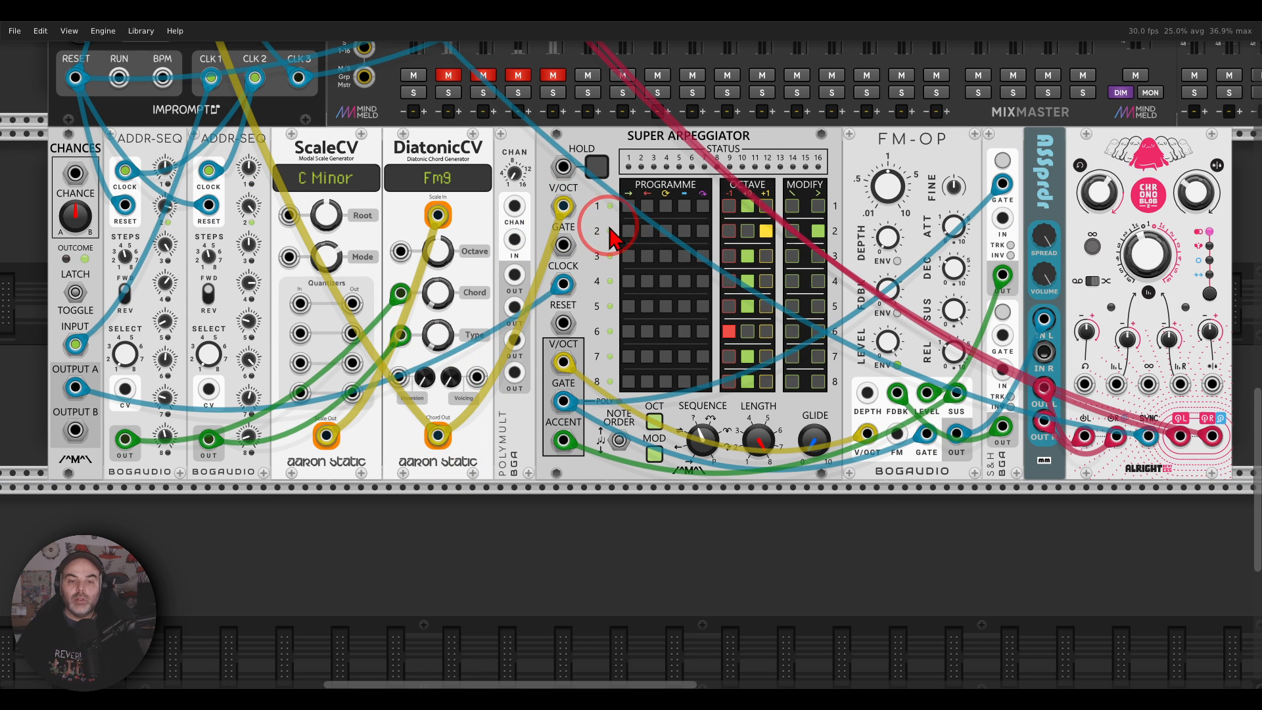
mouse_move(584, 227)
mouse_down()
mouse_move(573, 214)
mouse_move(528, 237)
mouse_move(588, 266)
mouse_move(579, 221)
mouse_up()
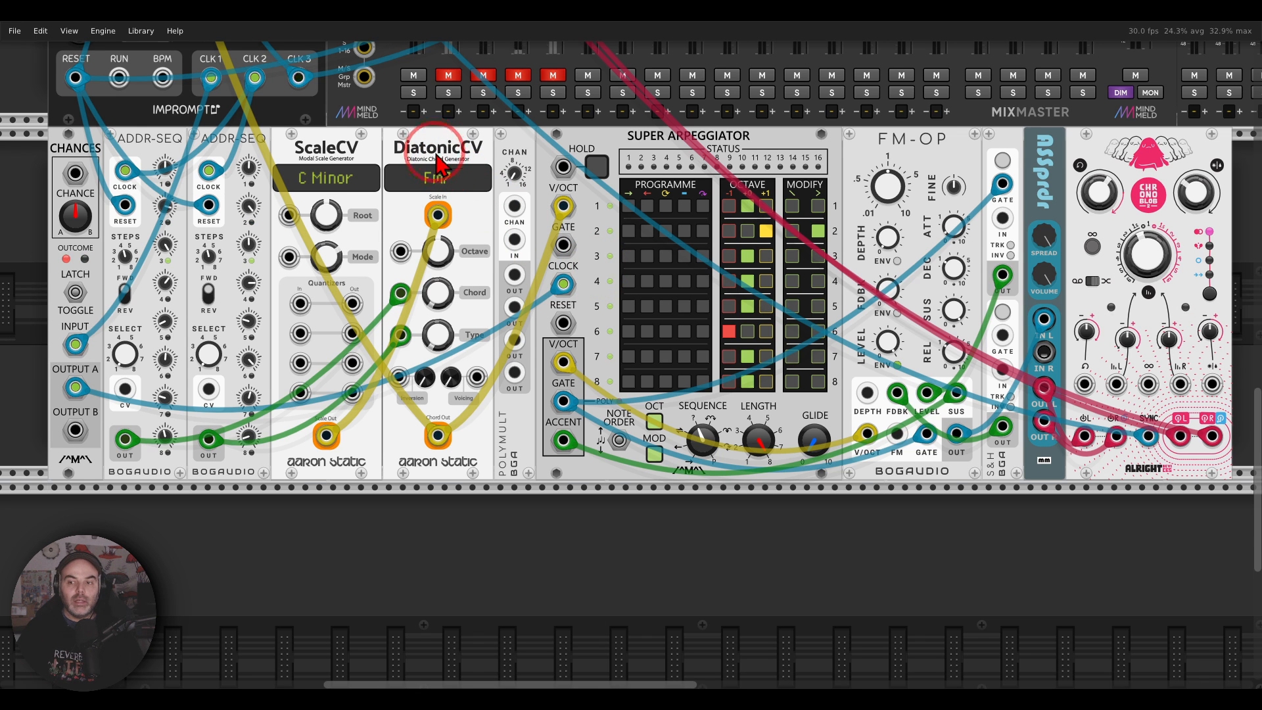
Patch Clocked's CLK 2 to POLYMULT's IN and POLYMULT's first OUT to Super Arpeggiator's GATE input, both in blue
scroll(439, 164, up, 3)
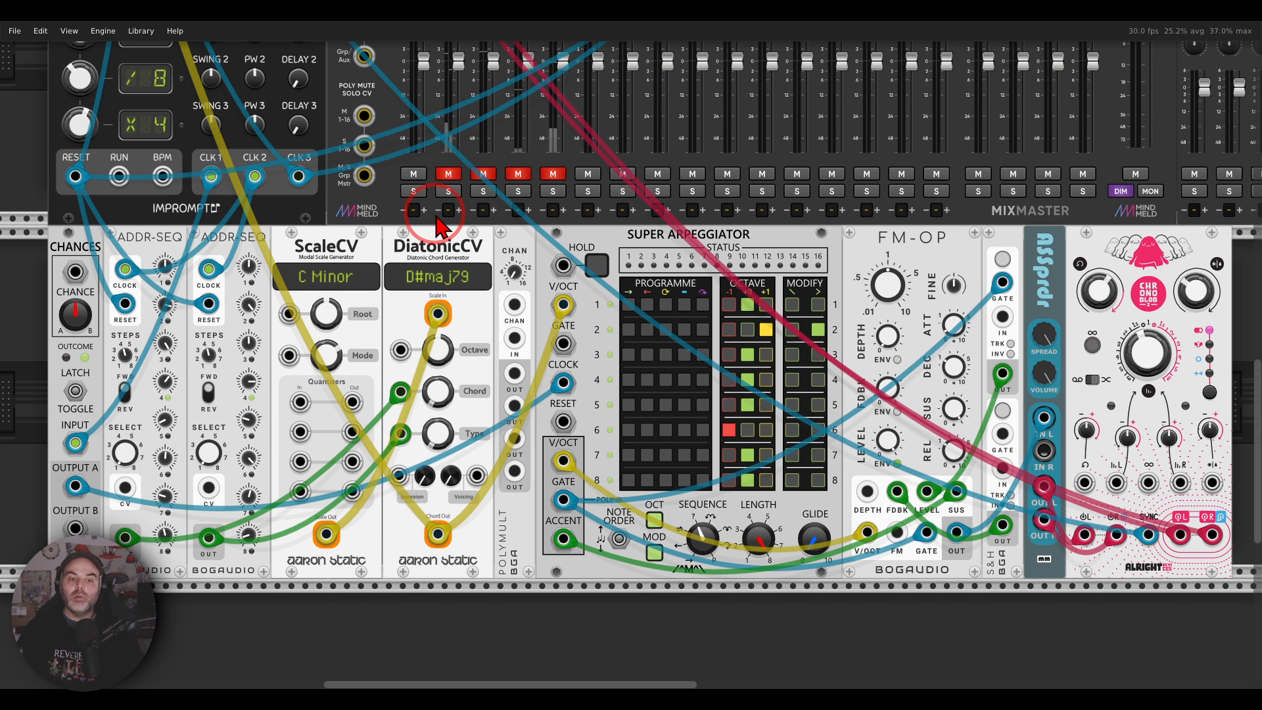
scroll(437, 257, down, 3)
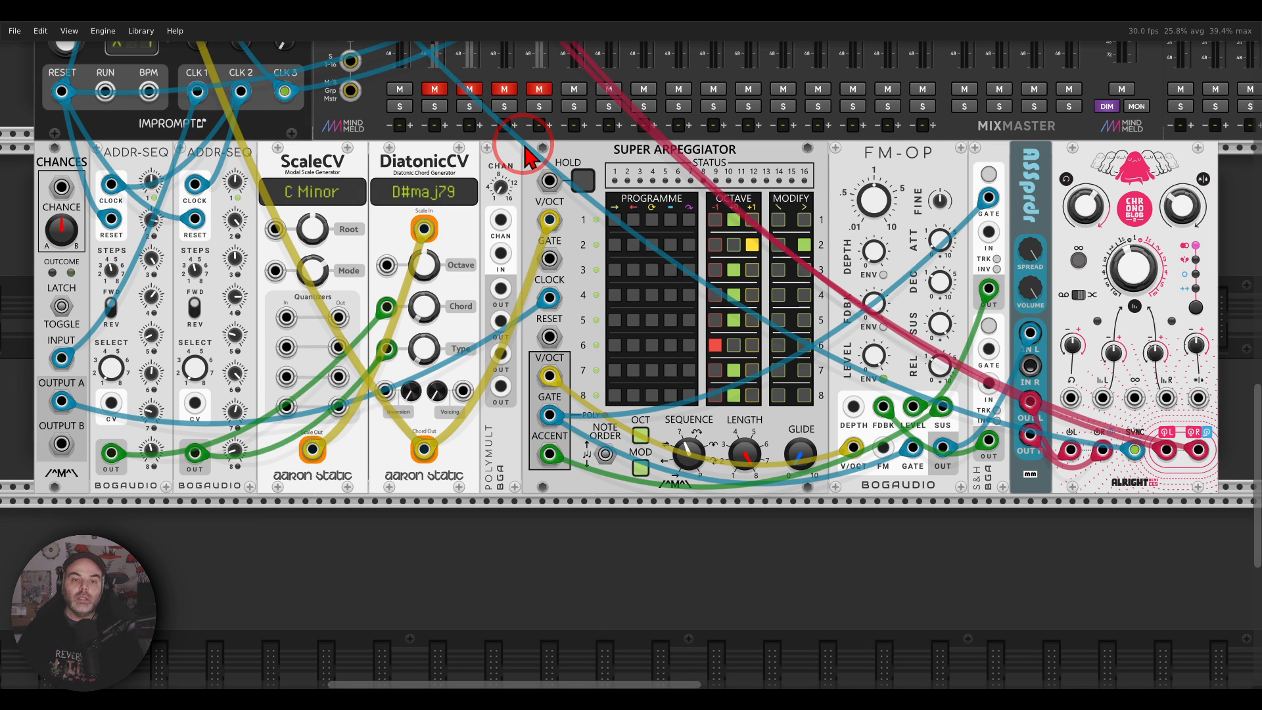
mouse_move(500, 188)
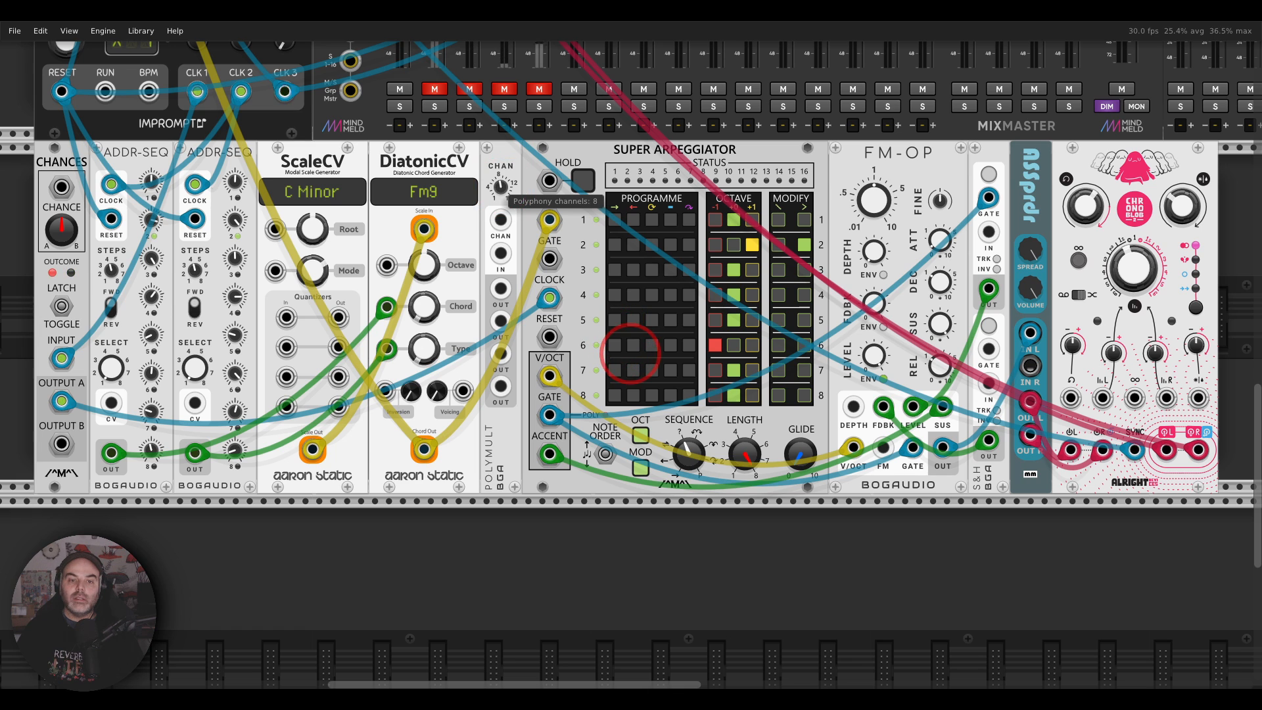
right_click(241, 91)
drag(278, 169, 499, 255)
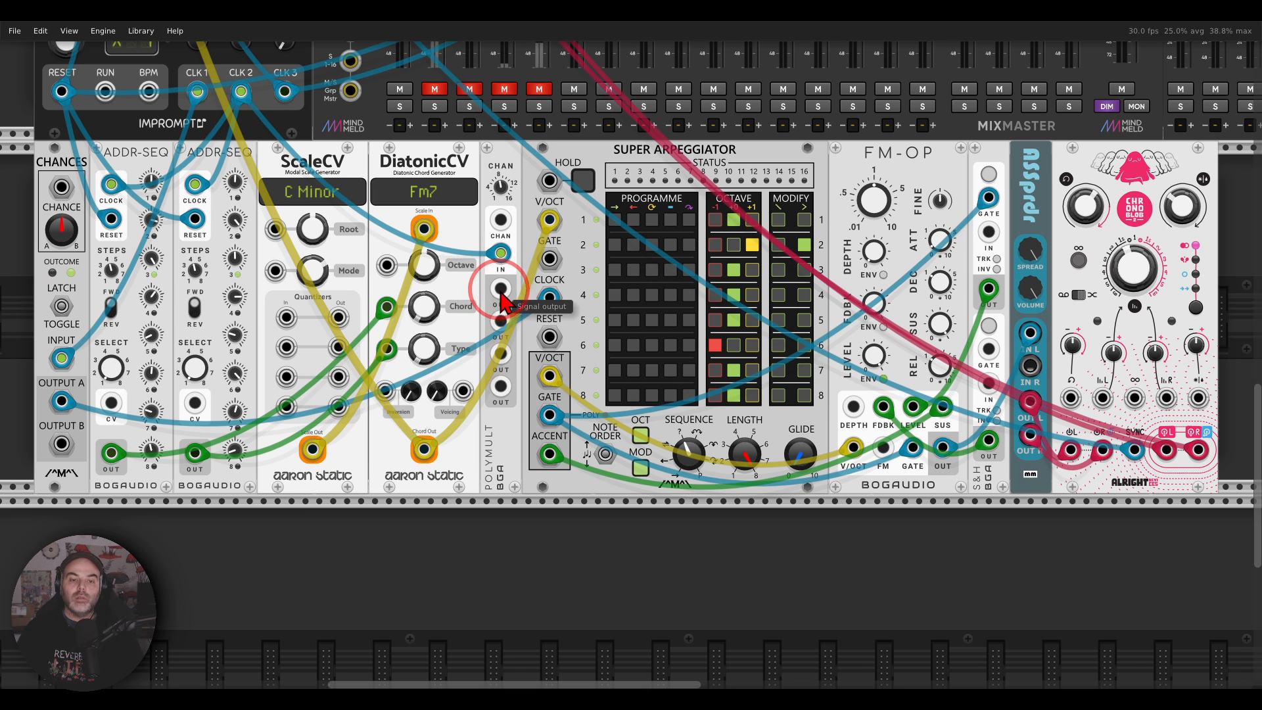
right_click(500, 289)
drag(507, 353, 554, 269)
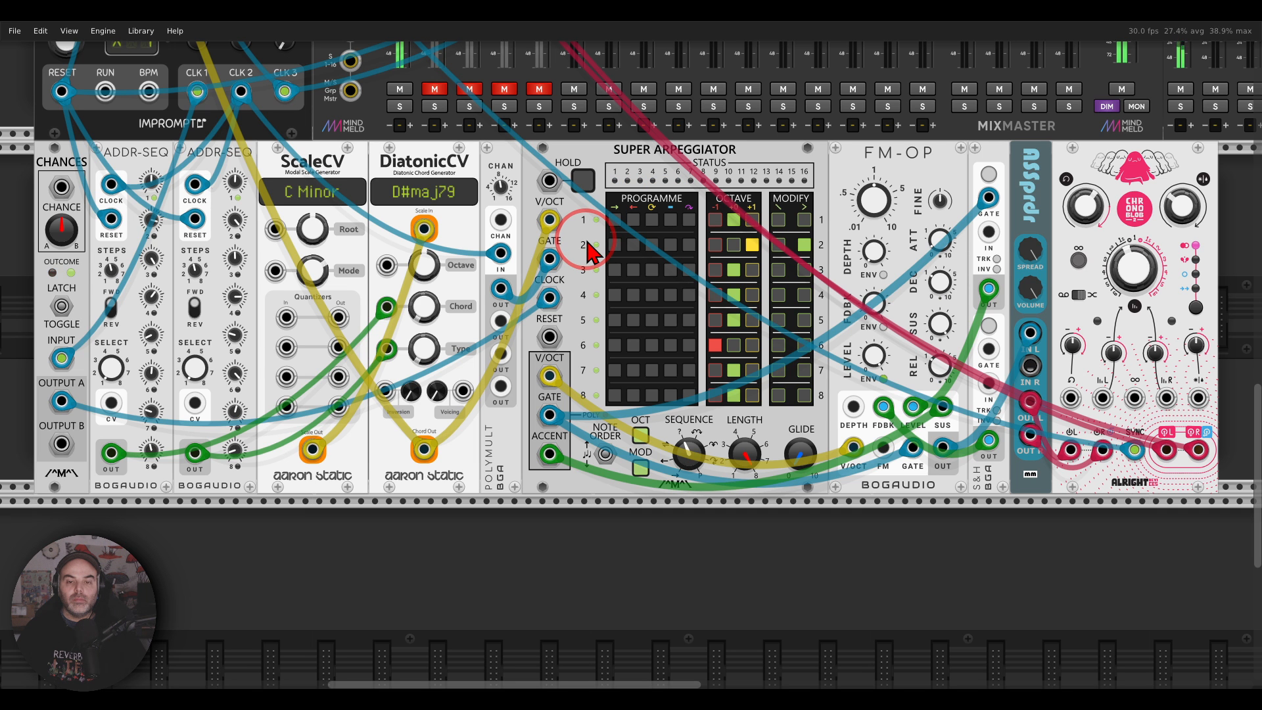
Unmute the ENRG, KICK, SNAR and HATS channels in MixMaster
scroll(586, 251, down, 5)
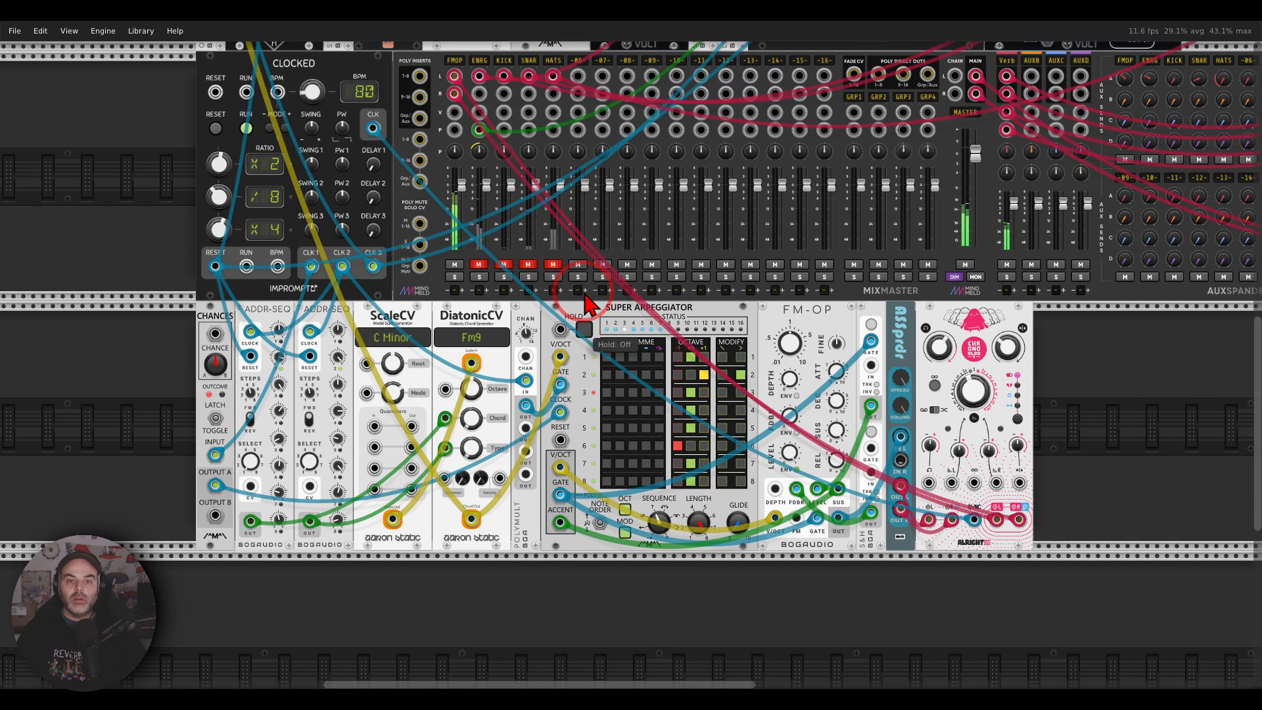
scroll(587, 304, down, 2)
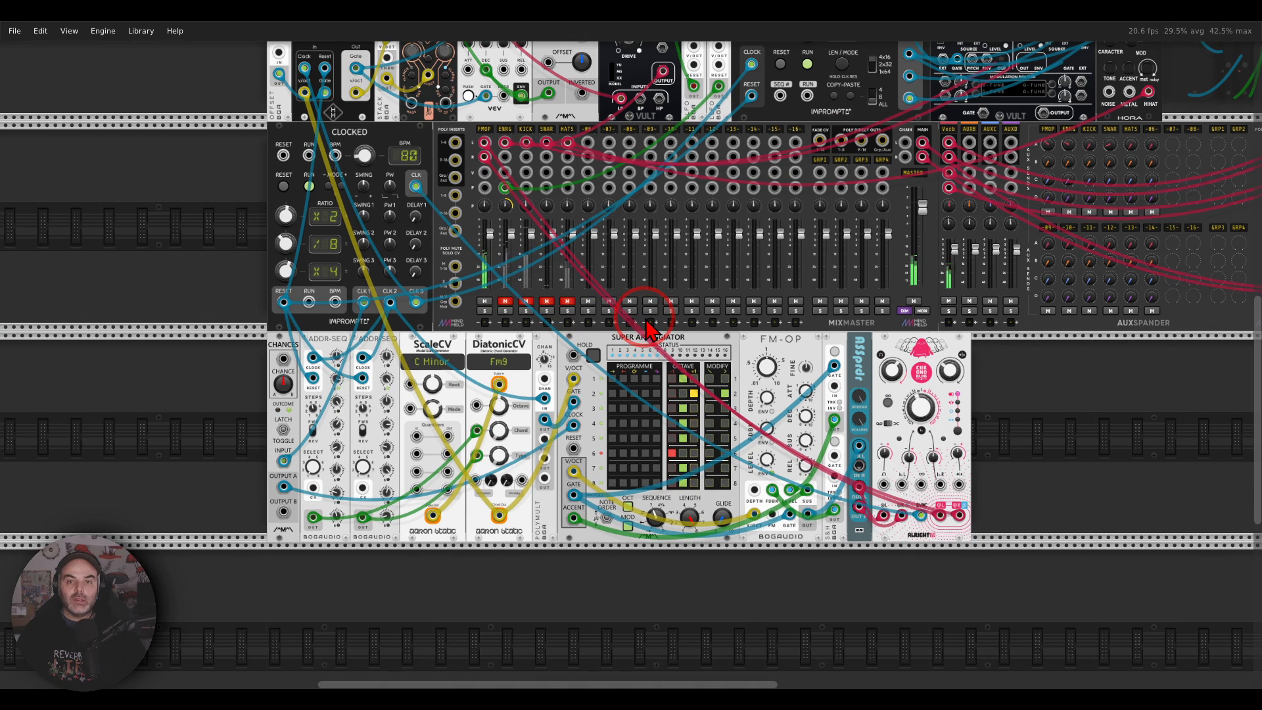
scroll(647, 327, up, 5)
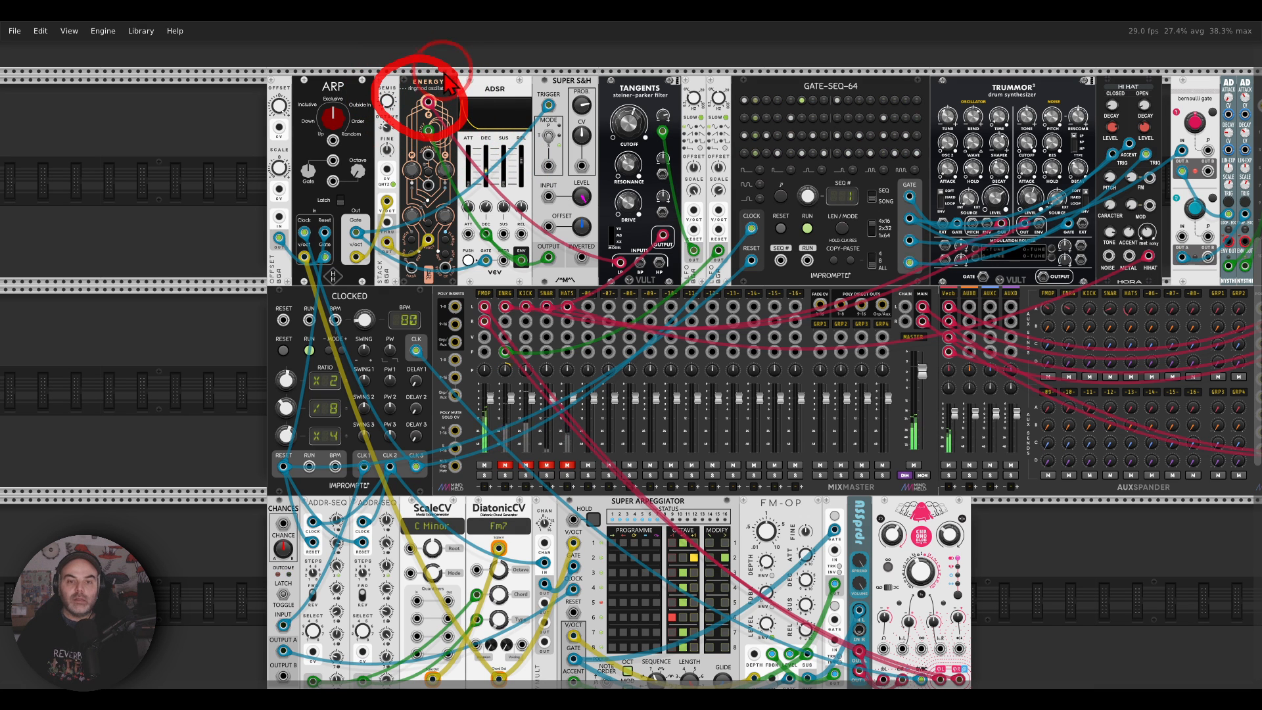
scroll(861, 102, right, 1)
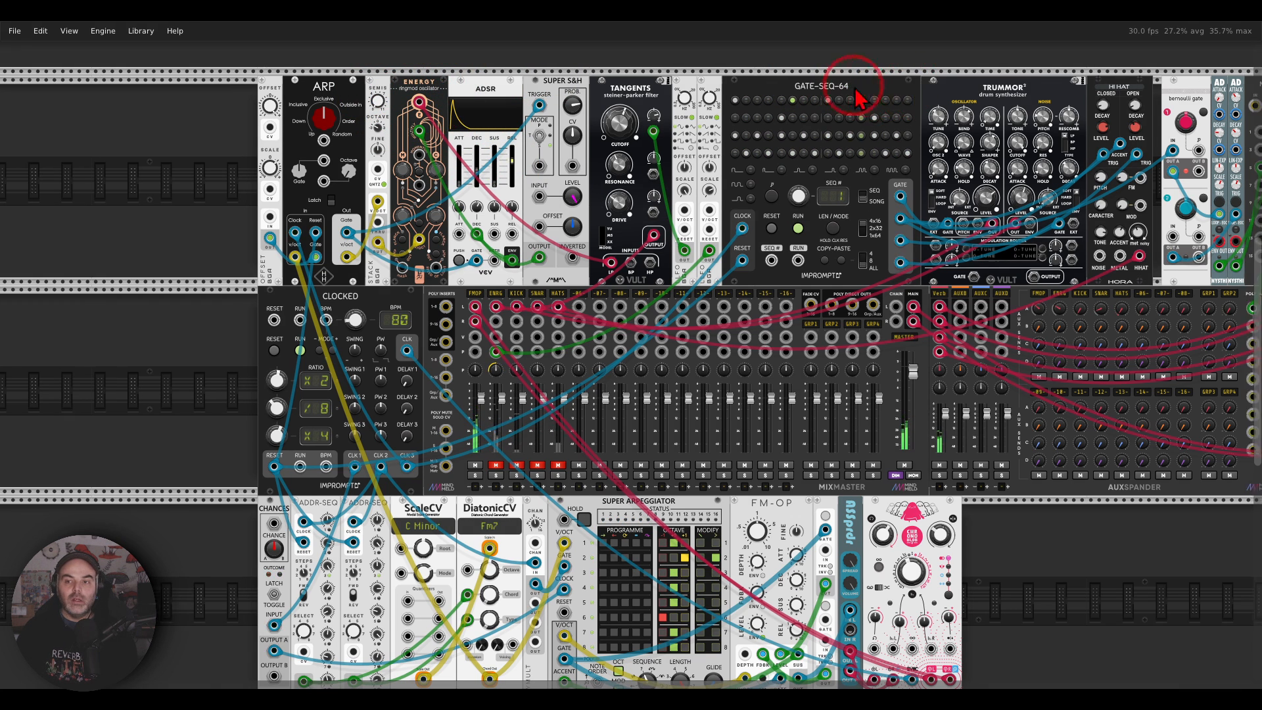
scroll(855, 88, right, 3)
mouse_move(1026, 73)
mouse_down()
mouse_move(1004, 70)
mouse_move(1017, 154)
mouse_move(1021, 88)
mouse_up()
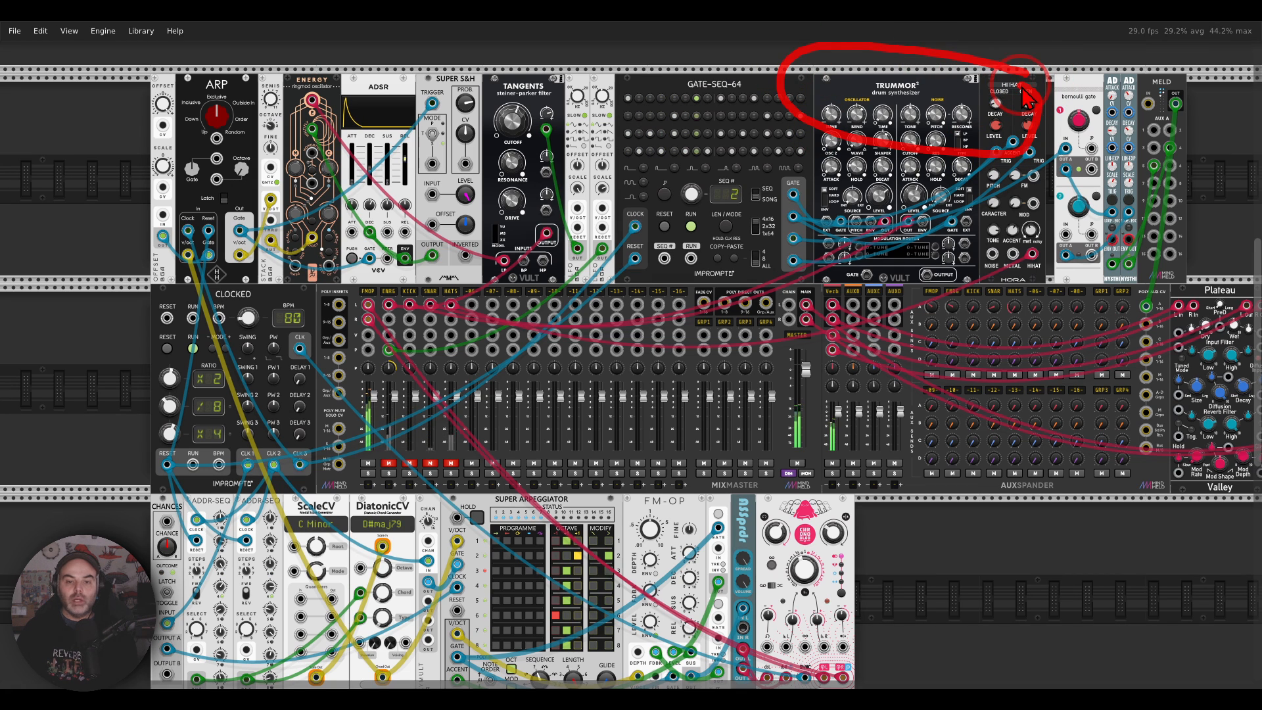
key(Escape)
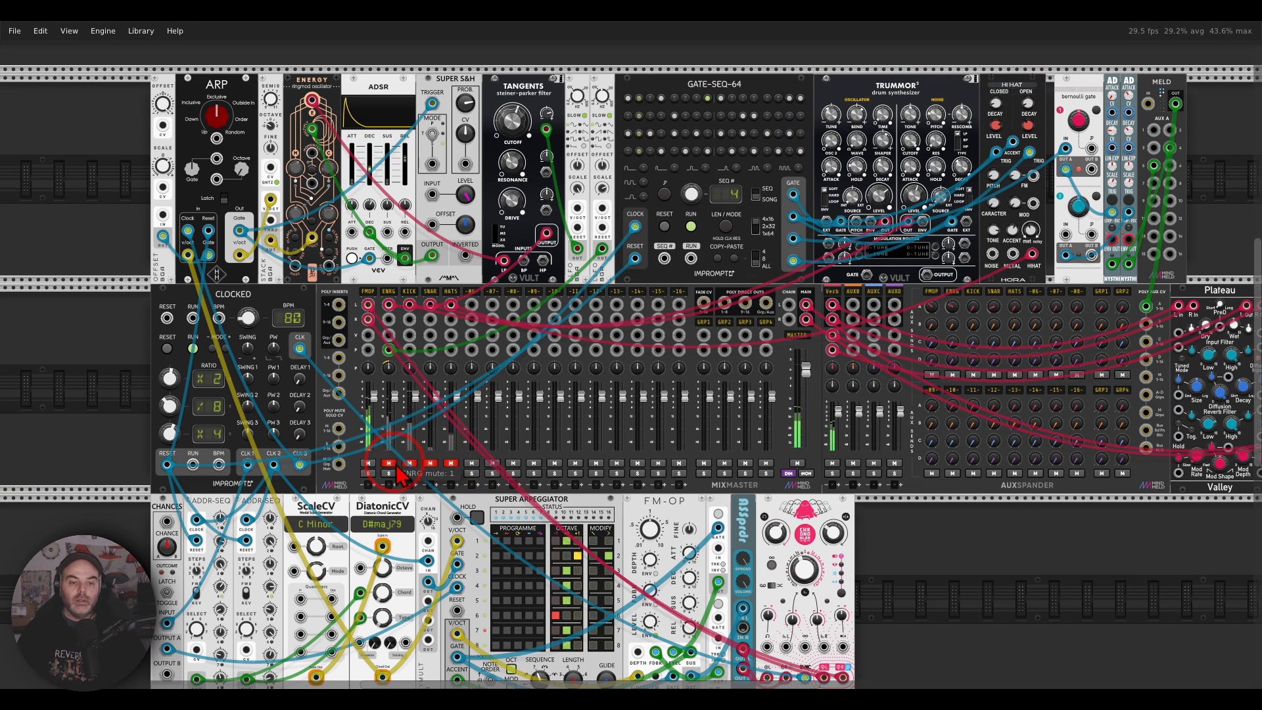
click(392, 463)
click(411, 463)
click(431, 463)
click(451, 464)
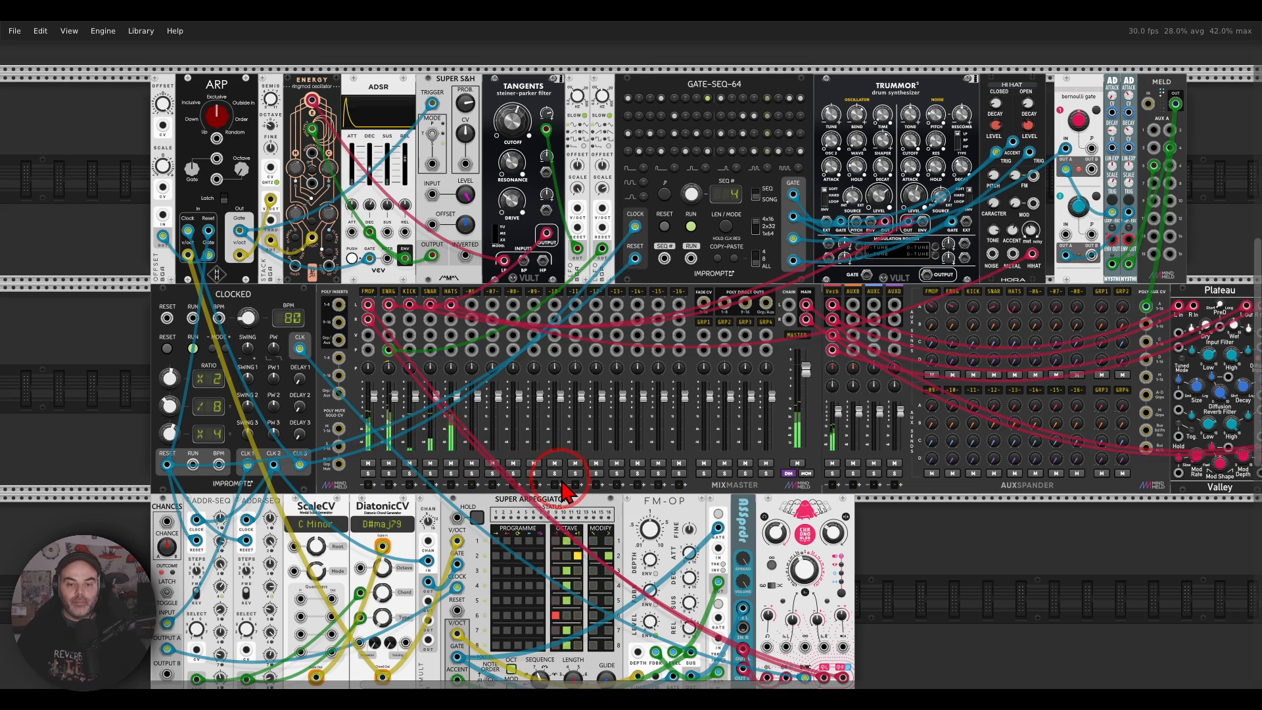
scroll(562, 481, down, 1)
drag(858, 534, 835, 476)
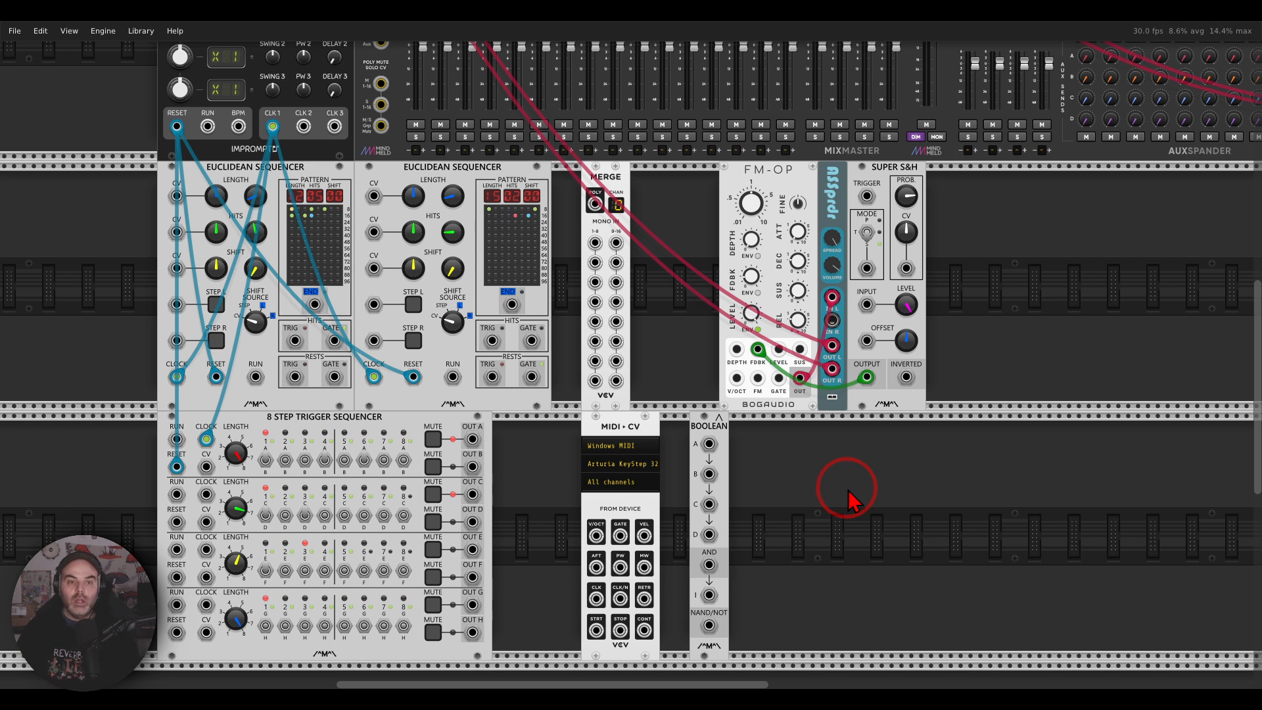
mouse_move(631, 276)
mouse_down()
mouse_move(487, 167)
mouse_move(131, 142)
mouse_move(454, 266)
mouse_move(523, 158)
mouse_move(563, 181)
mouse_up()
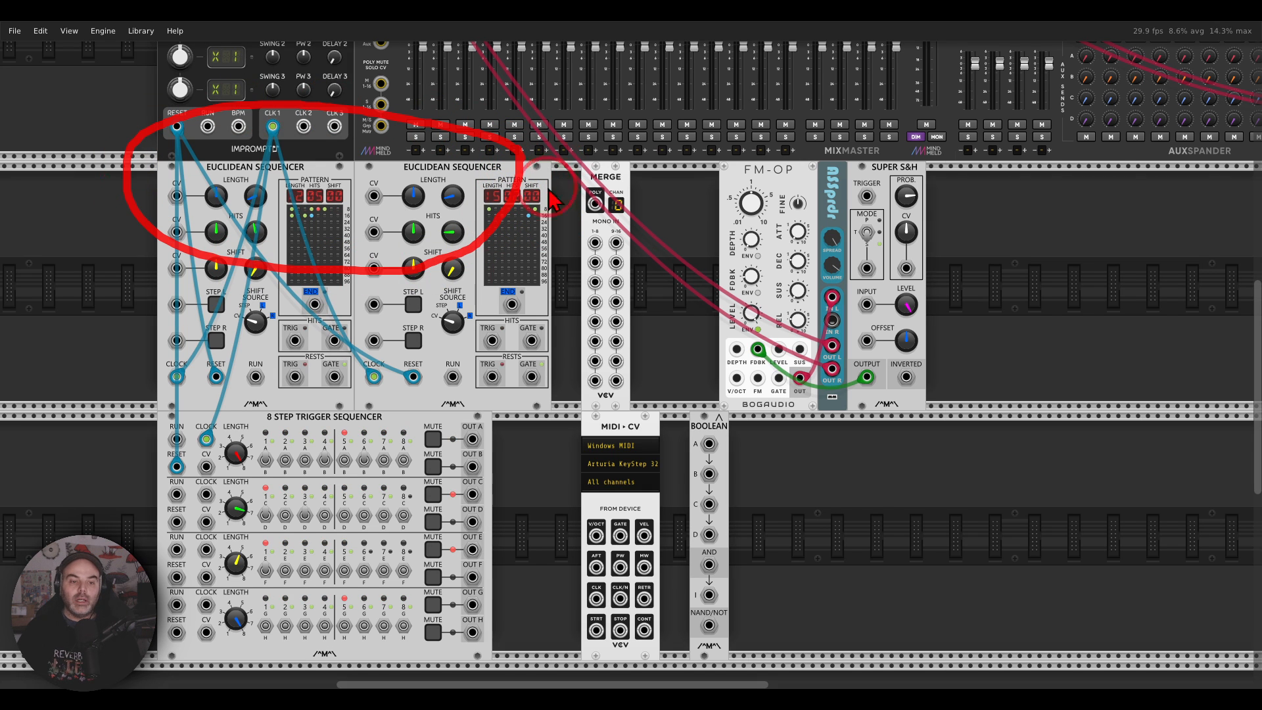
mouse_move(391, 409)
mouse_down()
mouse_move(272, 427)
mouse_move(392, 420)
mouse_up()
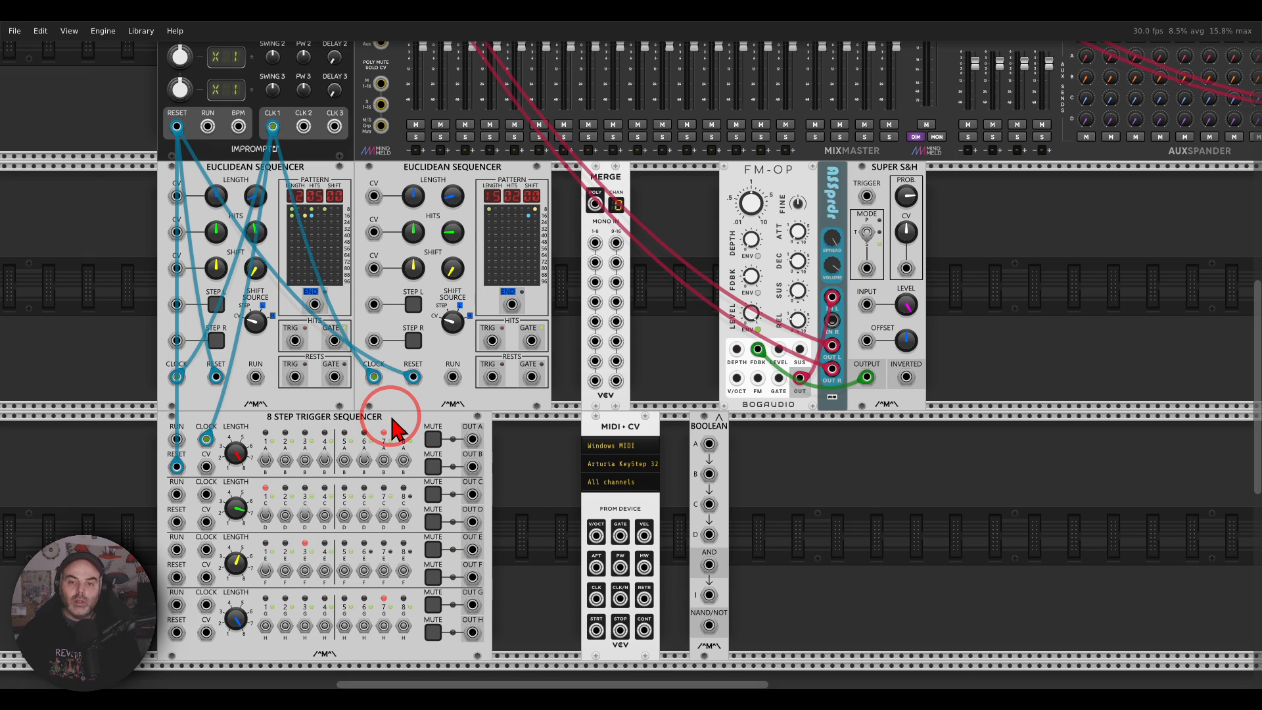
mouse_move(783, 160)
mouse_down()
mouse_move(749, 155)
mouse_move(798, 194)
mouse_move(779, 172)
mouse_move(818, 167)
mouse_move(791, 198)
mouse_move(806, 211)
mouse_up()
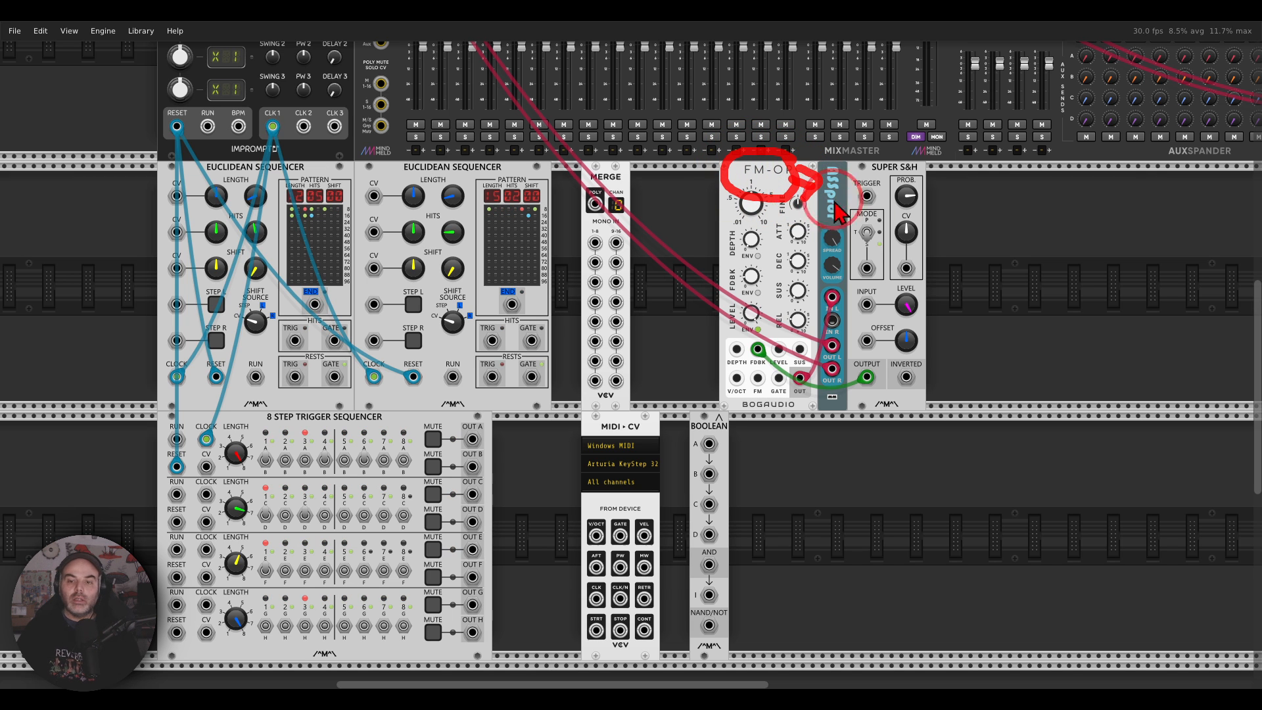
mouse_move(907, 200)
mouse_down()
mouse_move(927, 217)
mouse_move(906, 335)
mouse_move(756, 360)
mouse_move(779, 375)
mouse_up()
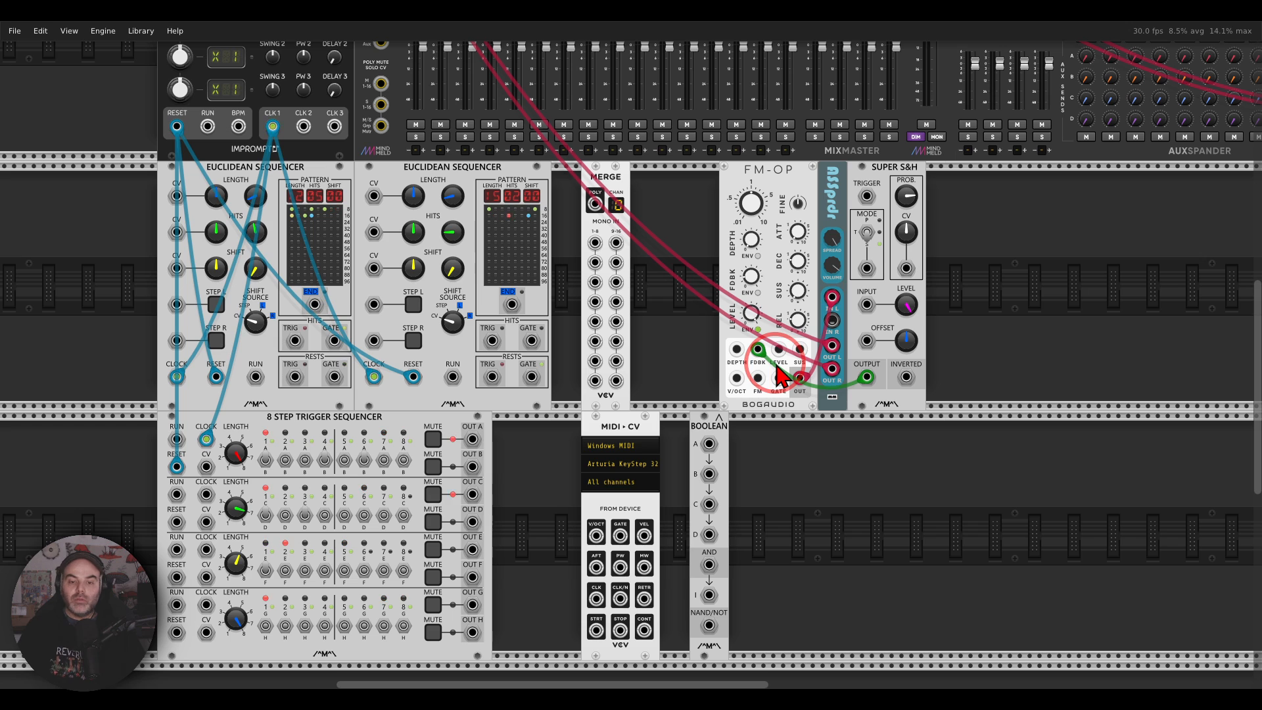
Check the polyphony channels setting of the MIDI-CV module without changing it
scroll(657, 427, down, 2)
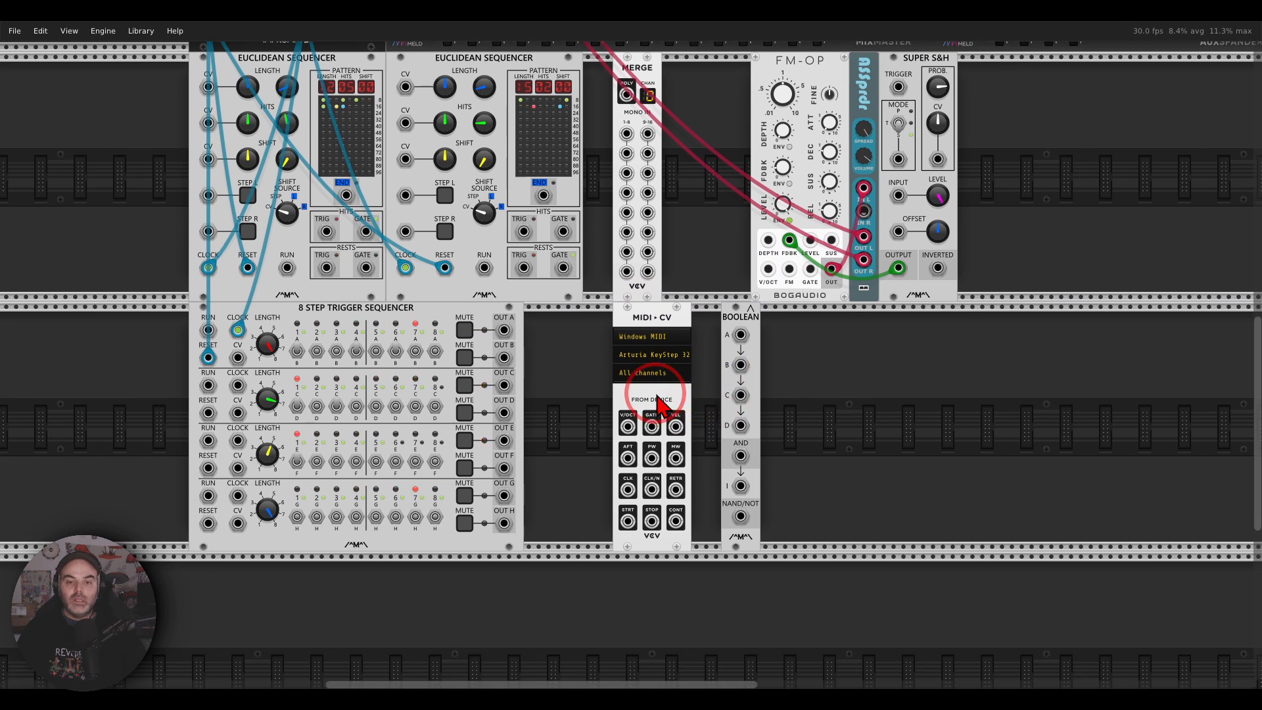
scroll(657, 405, up, 3)
scroll(738, 389, down, 2)
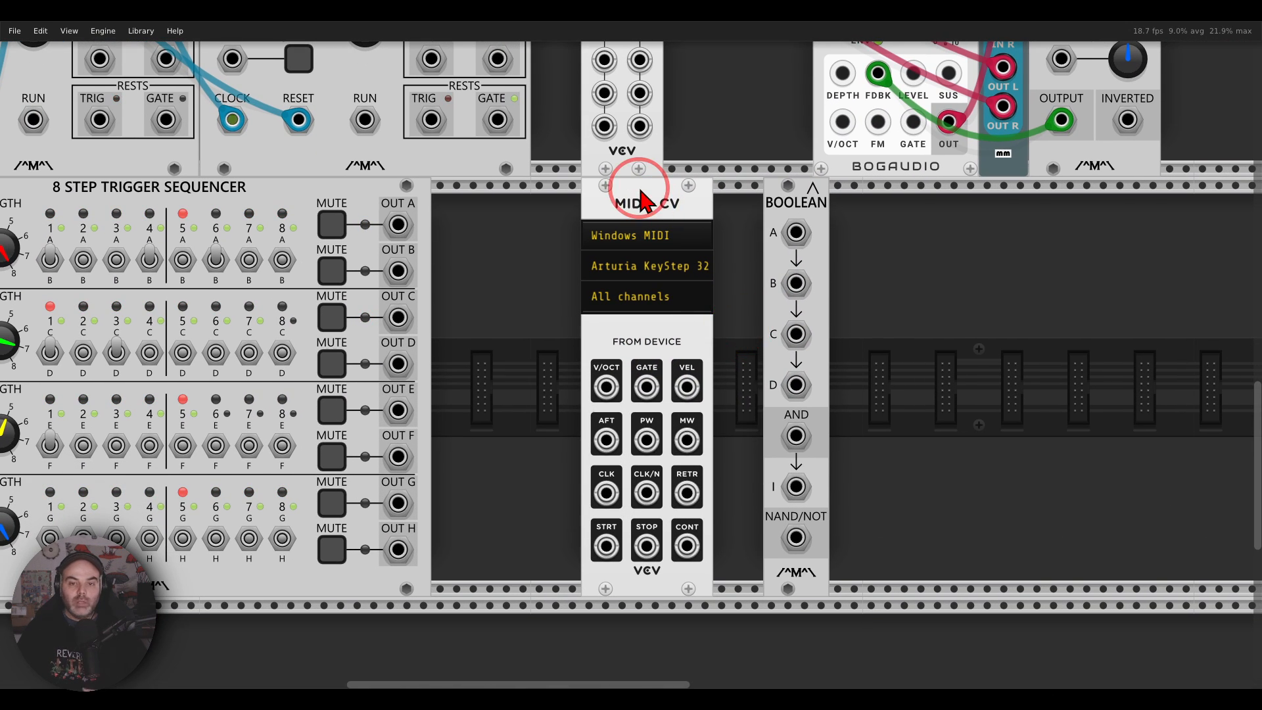
right_click(641, 197)
mouse_move(687, 395)
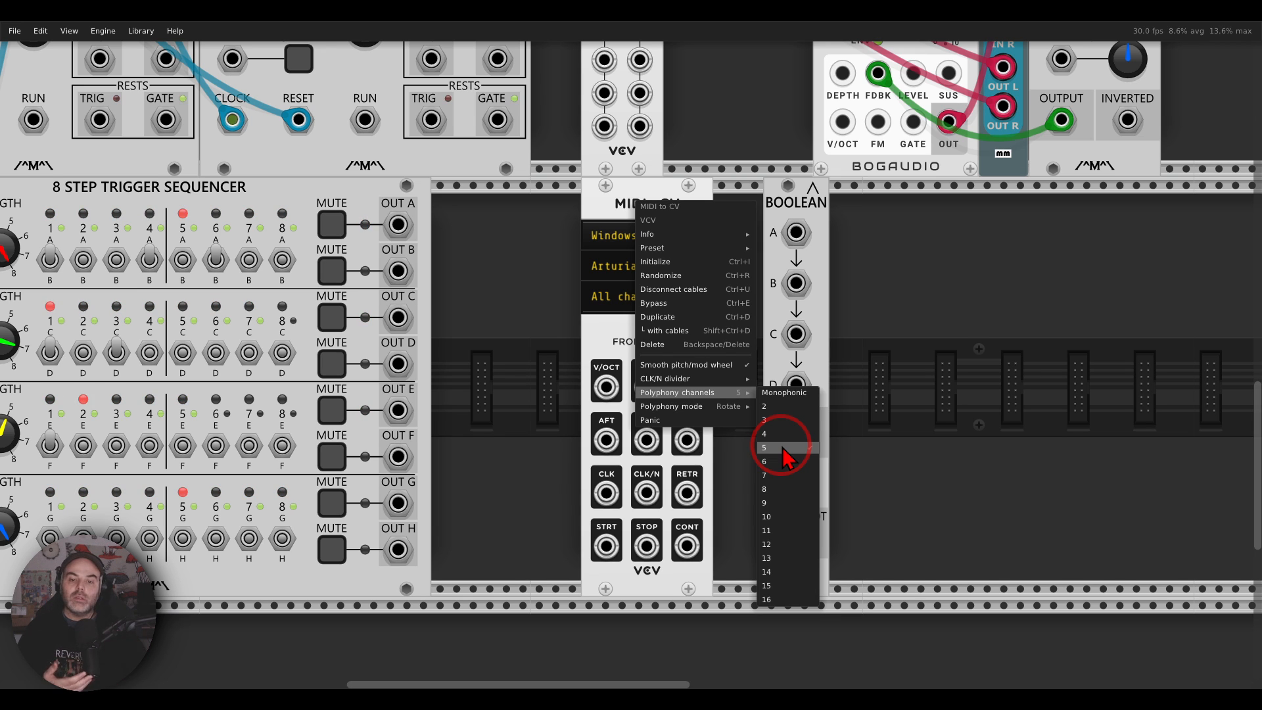
click(907, 381)
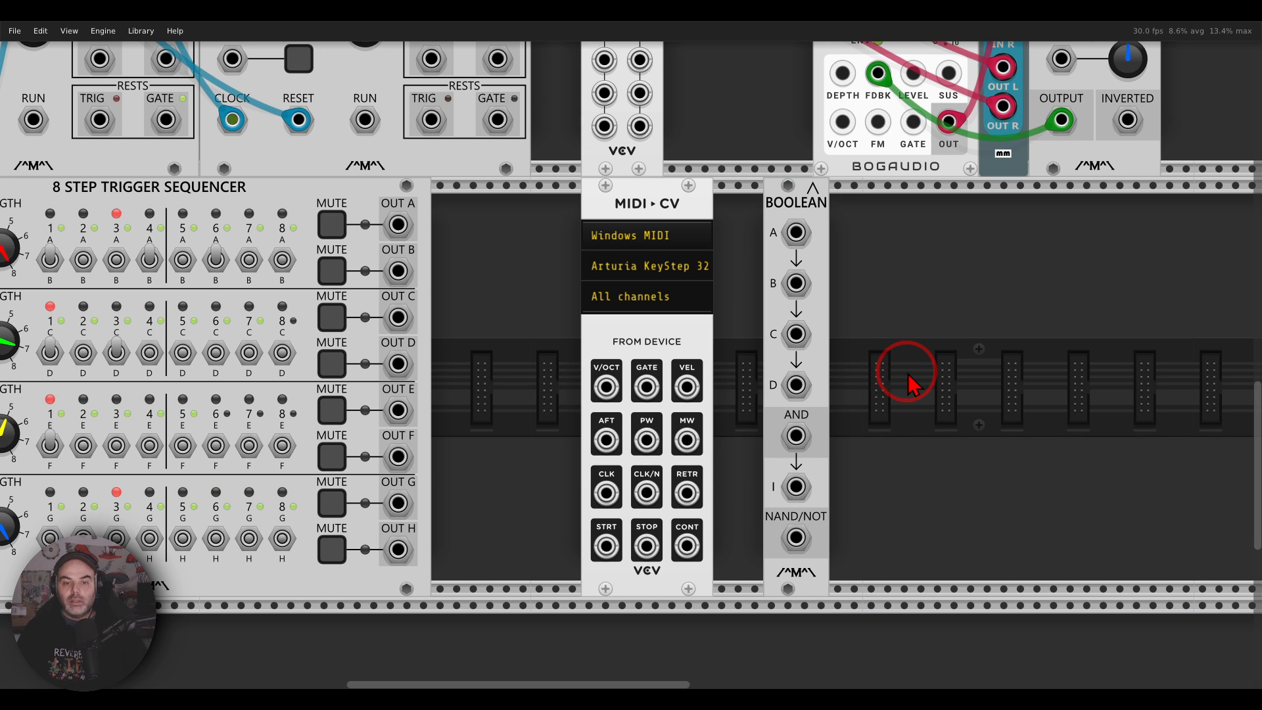
Patch MIDI-CV's V/OCT output to FM-OP's V/OCT input with a yellow cable
scroll(869, 339, down, 2)
drag(908, 271, 813, 389)
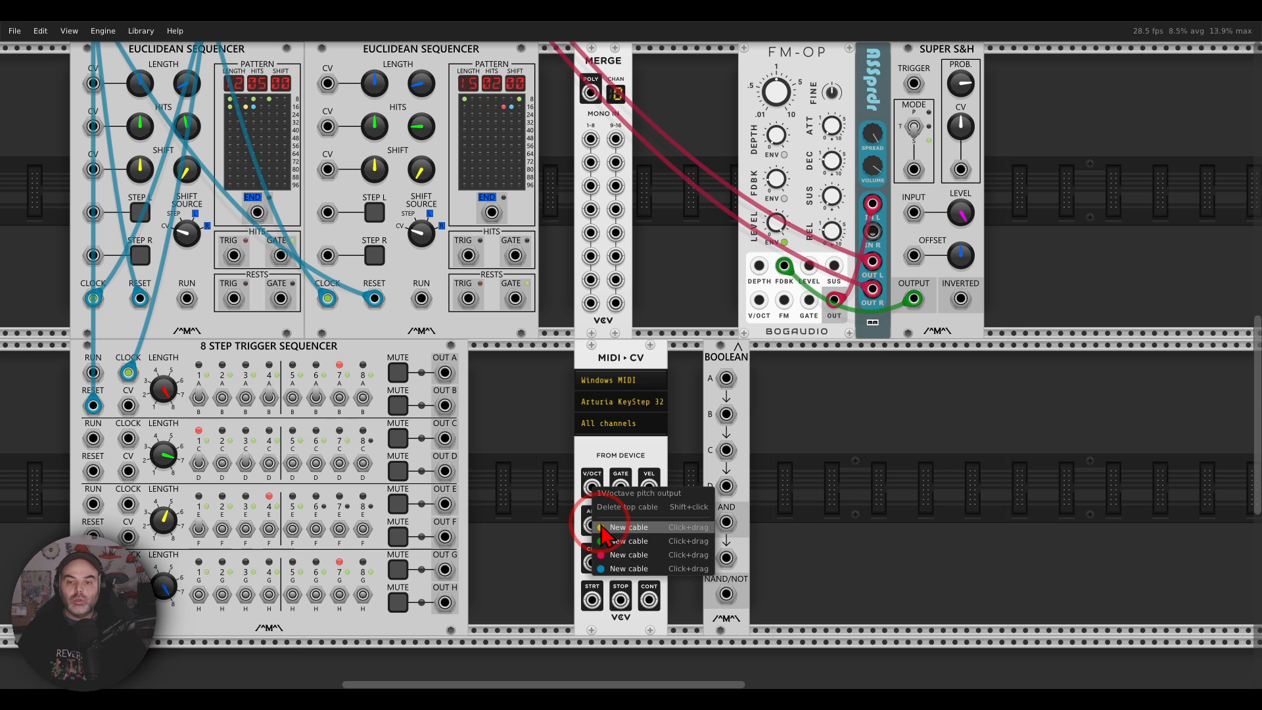
drag(602, 533, 716, 269)
scroll(710, 295, left, 3)
scroll(710, 296, up, 1)
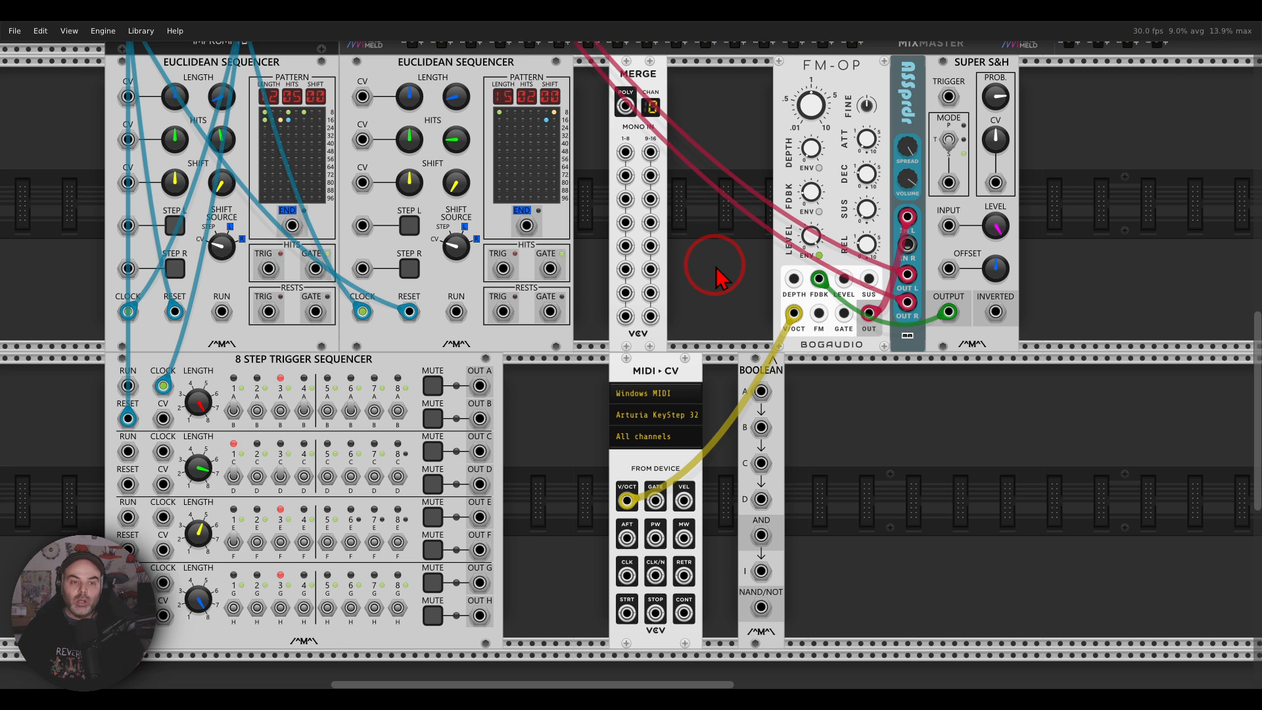
right_click(316, 268)
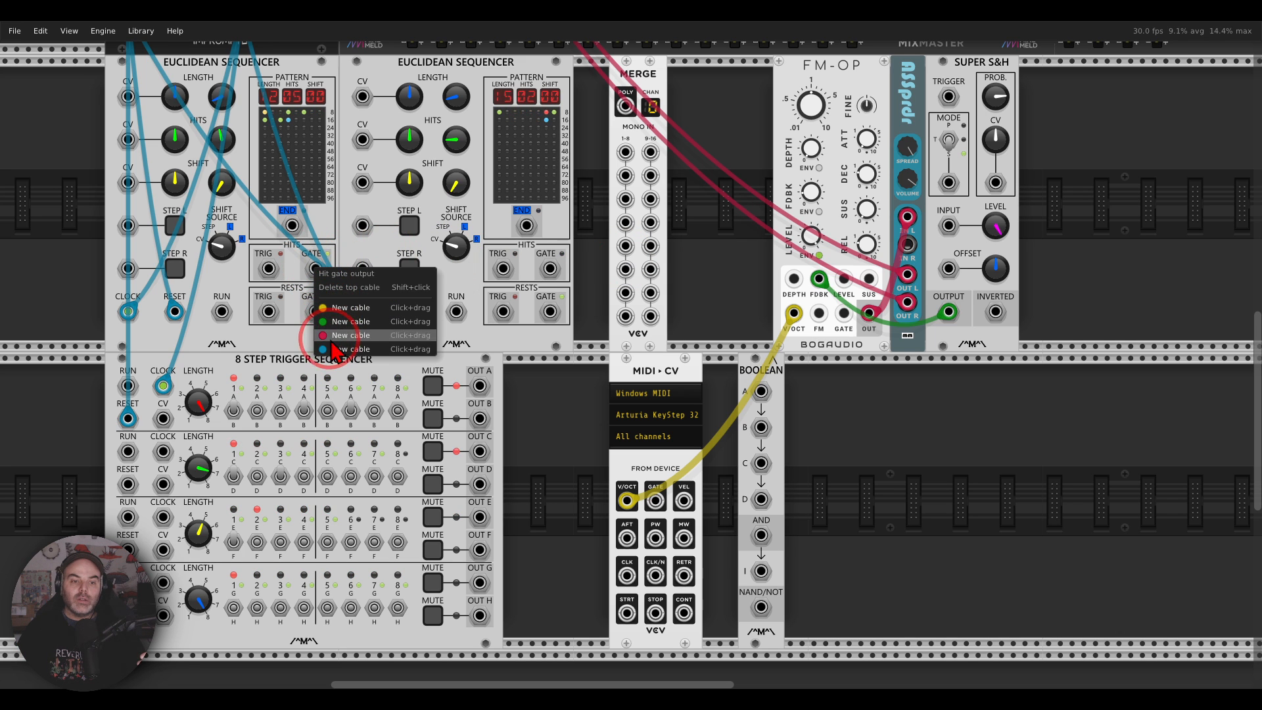
drag(332, 352, 622, 159)
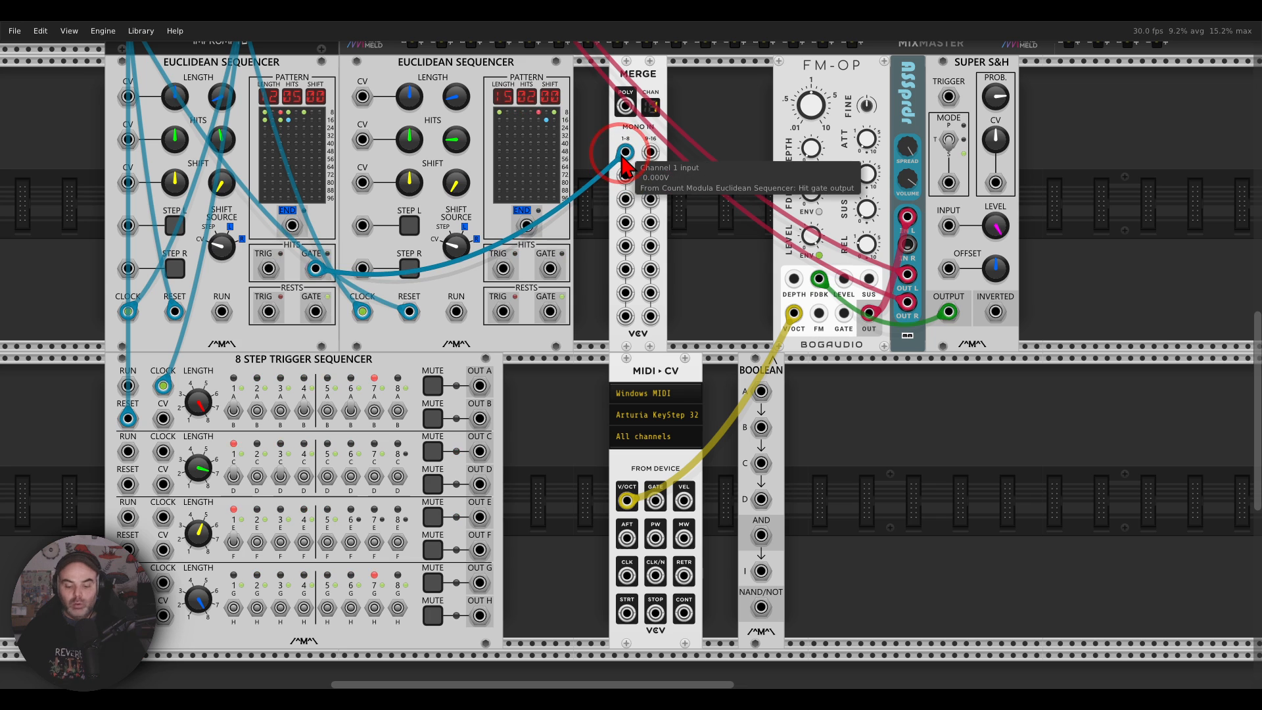
mouse_move(677, 52)
mouse_down()
mouse_move(651, 47)
mouse_move(601, 73)
mouse_move(657, 148)
mouse_move(671, 58)
mouse_up()
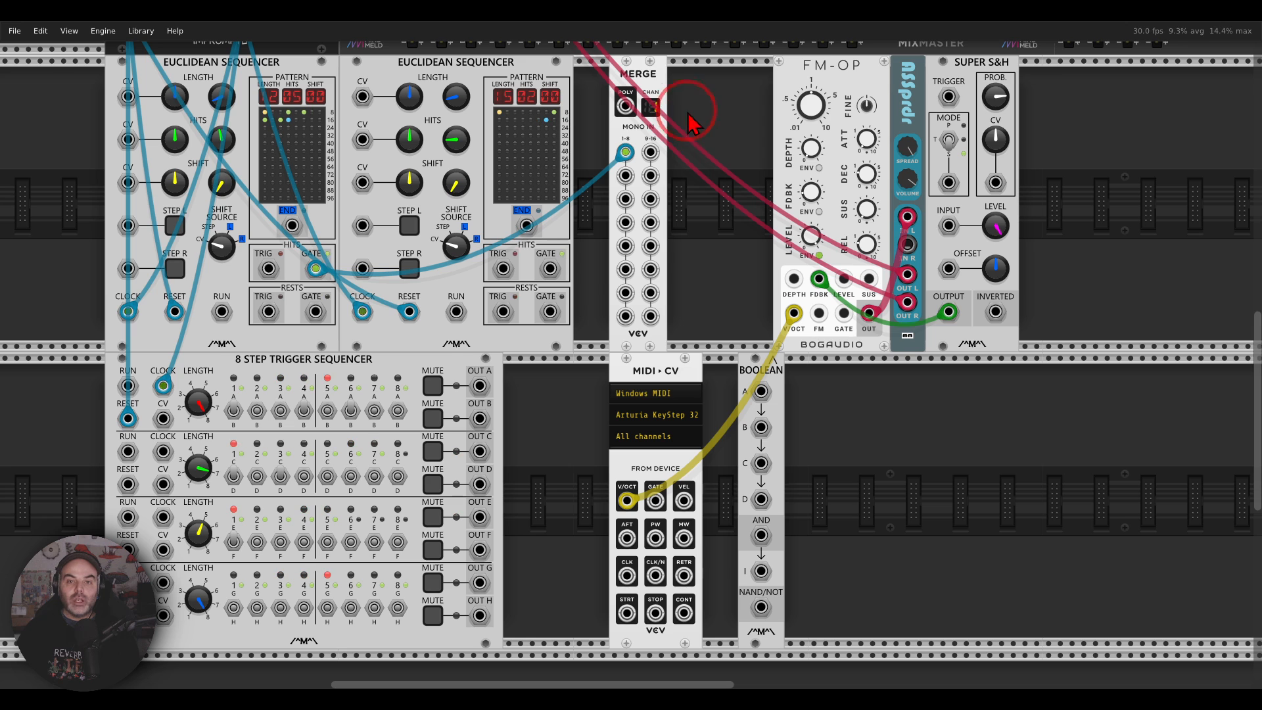
drag(681, 98, 617, 105)
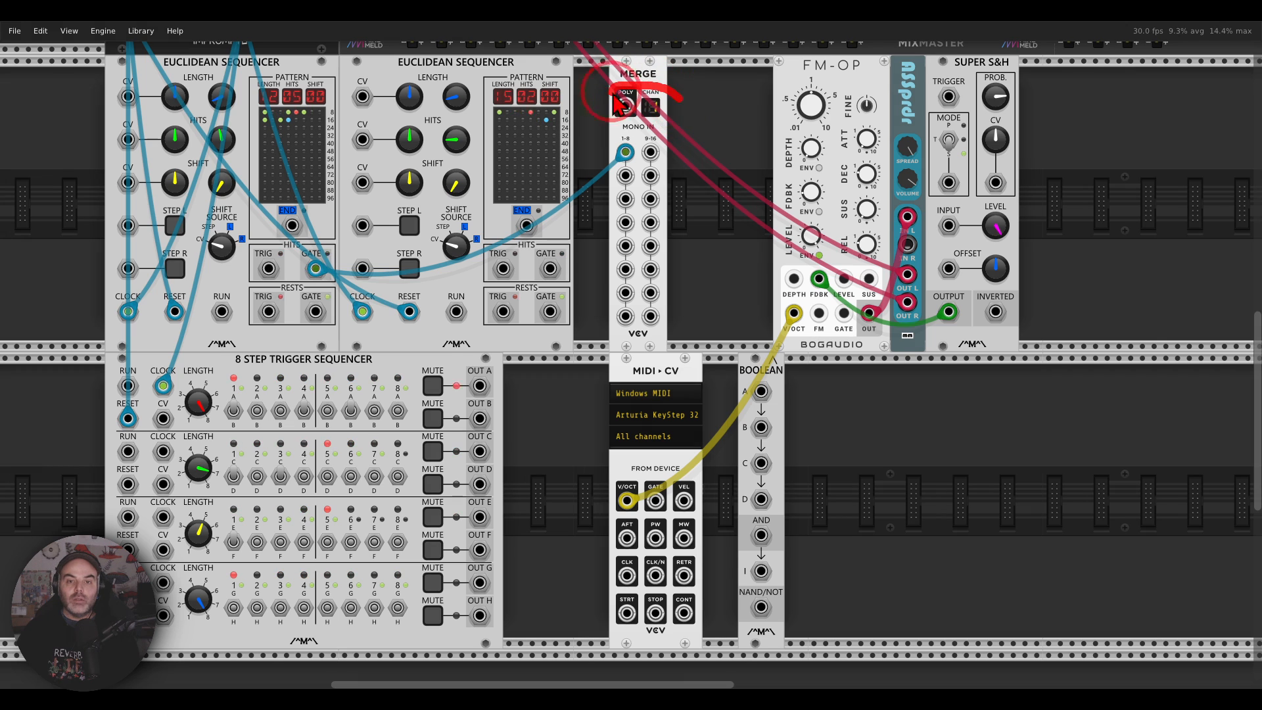
right_click(550, 268)
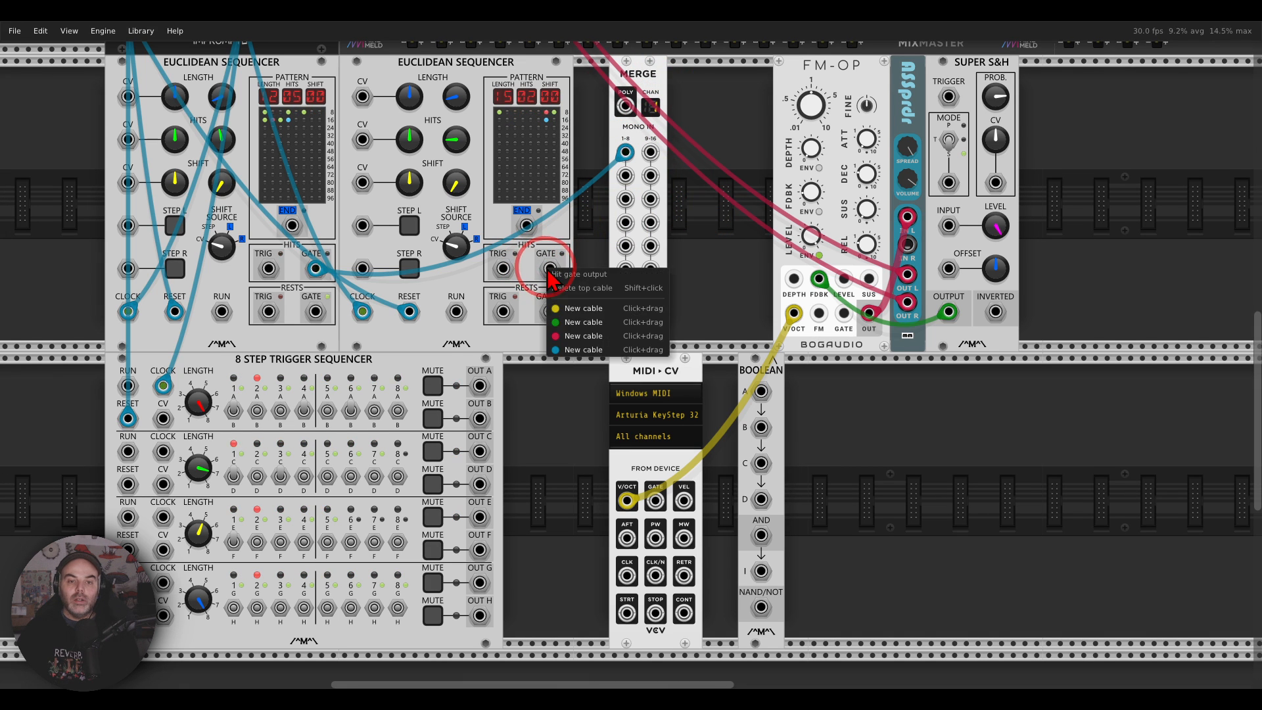
click(565, 332)
click(624, 176)
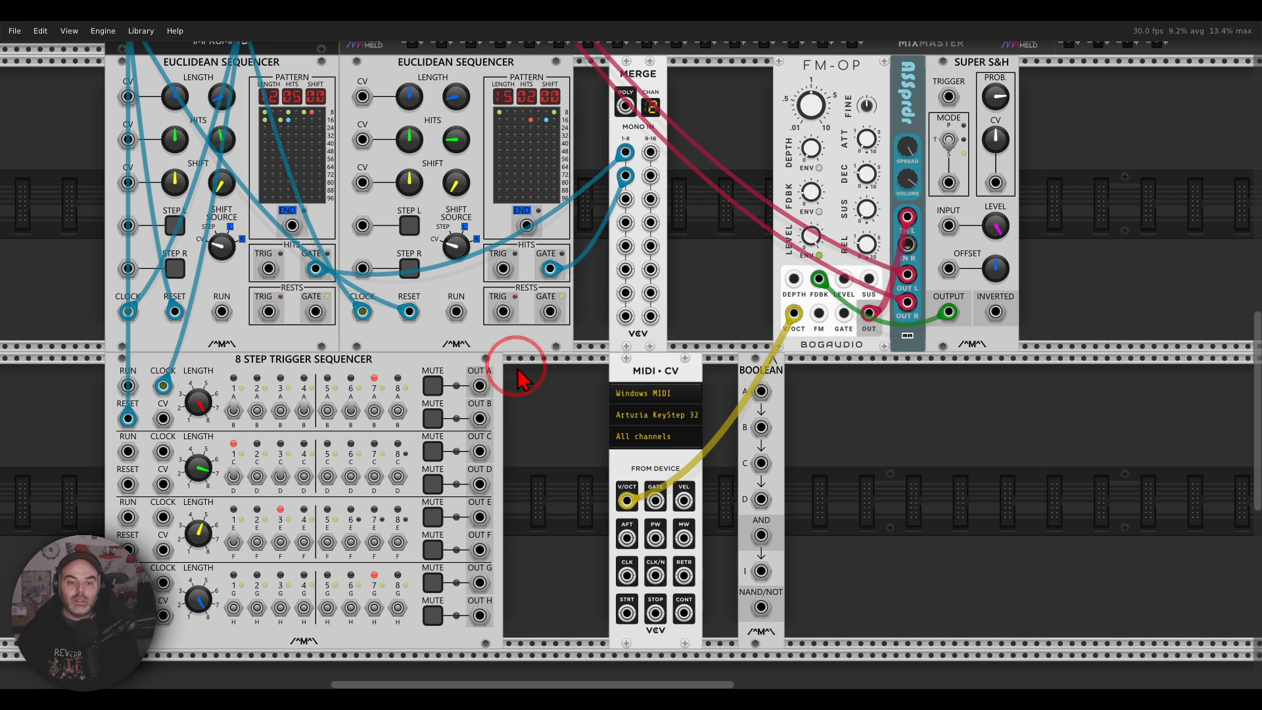
right_click(480, 386)
click(517, 467)
click(625, 199)
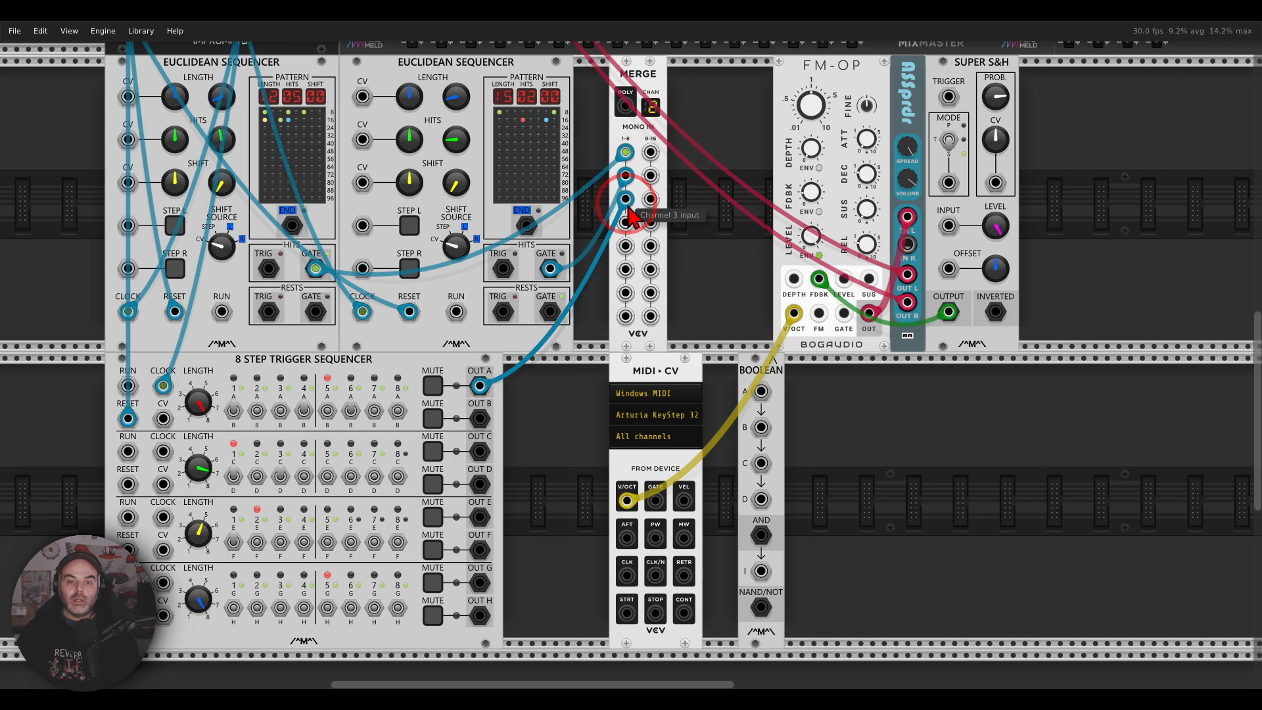
right_click(480, 460)
click(516, 533)
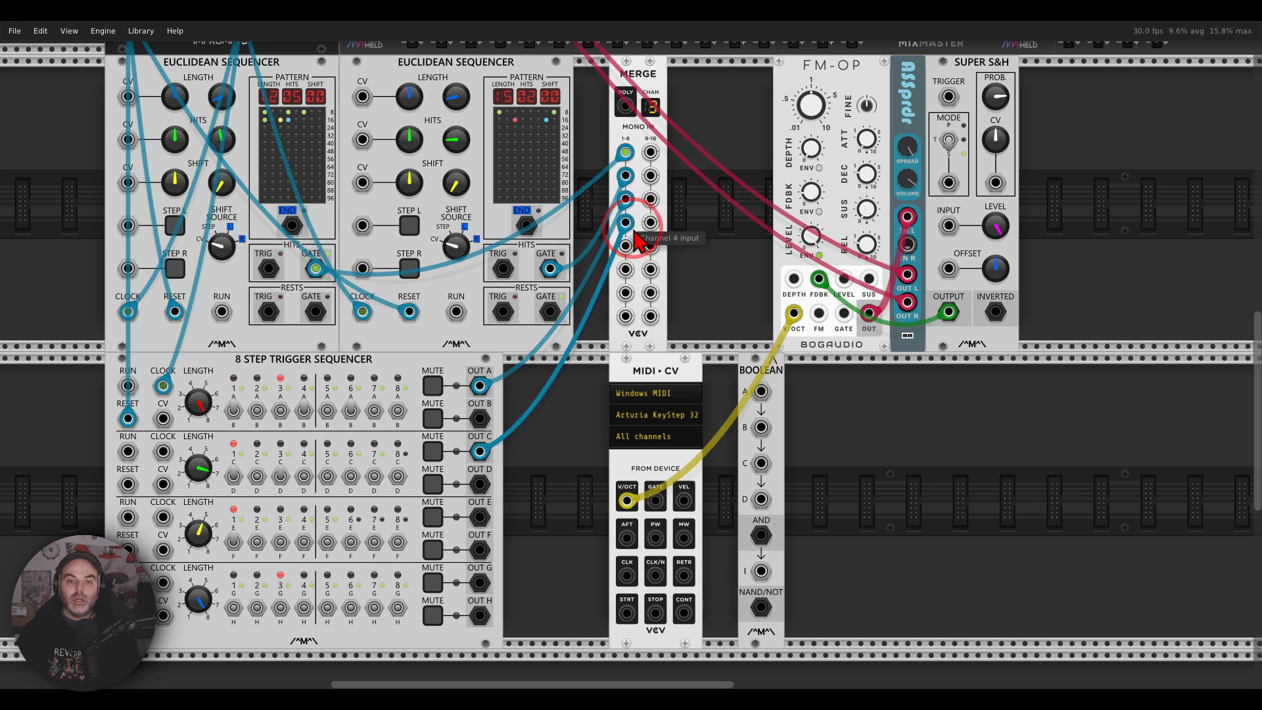
click(624, 222)
right_click(480, 517)
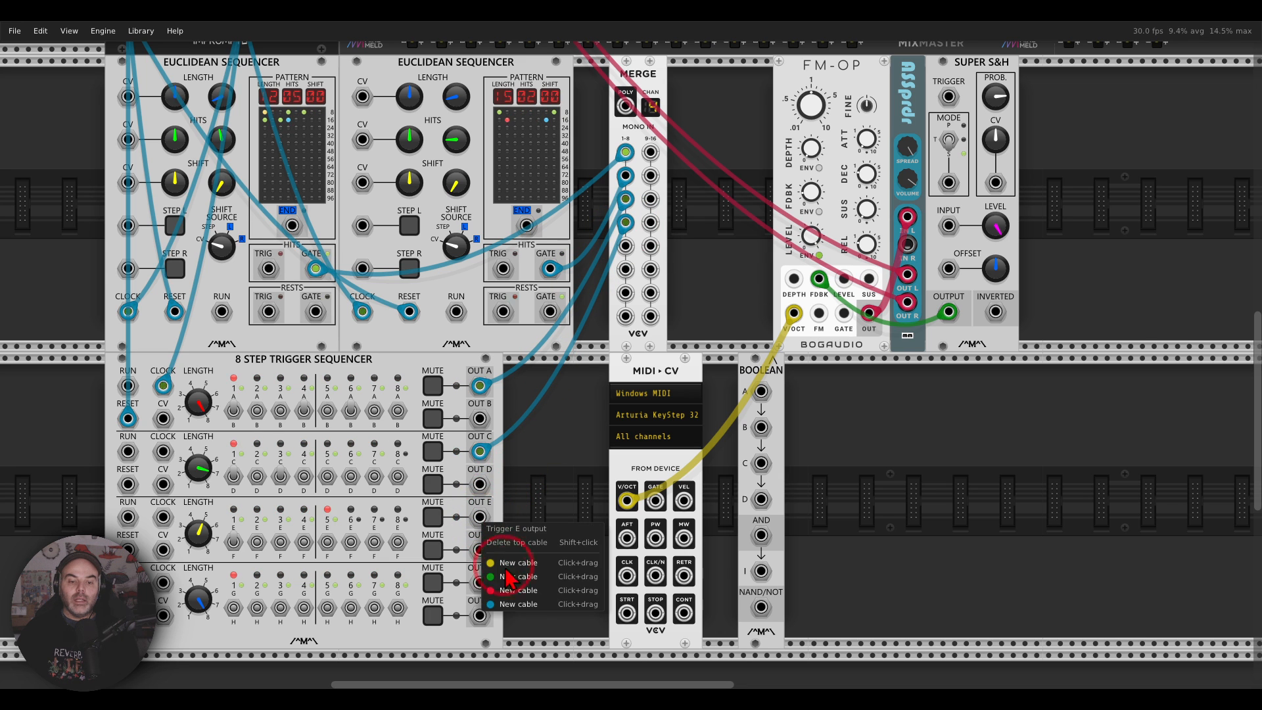
click(508, 603)
click(625, 245)
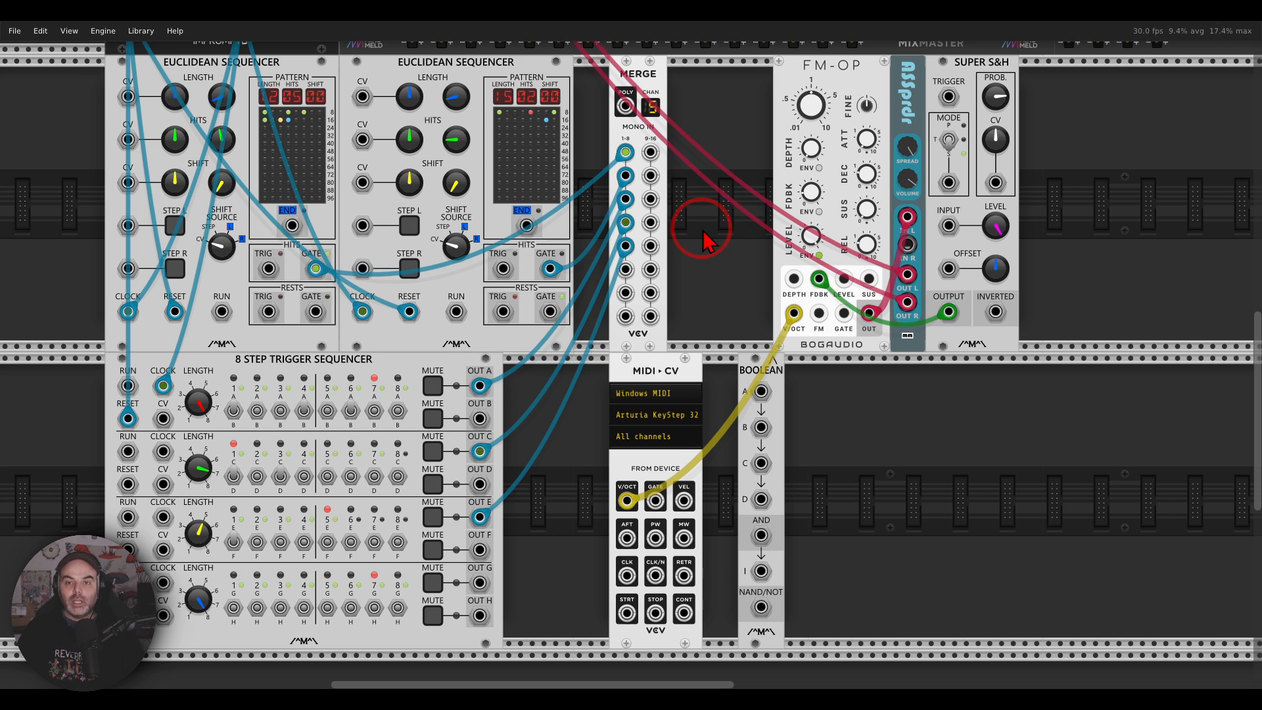
Try driving FM-OP's GATE input directly from Merge's POLY output with a blue cable, and remove the cable again
right_click(626, 110)
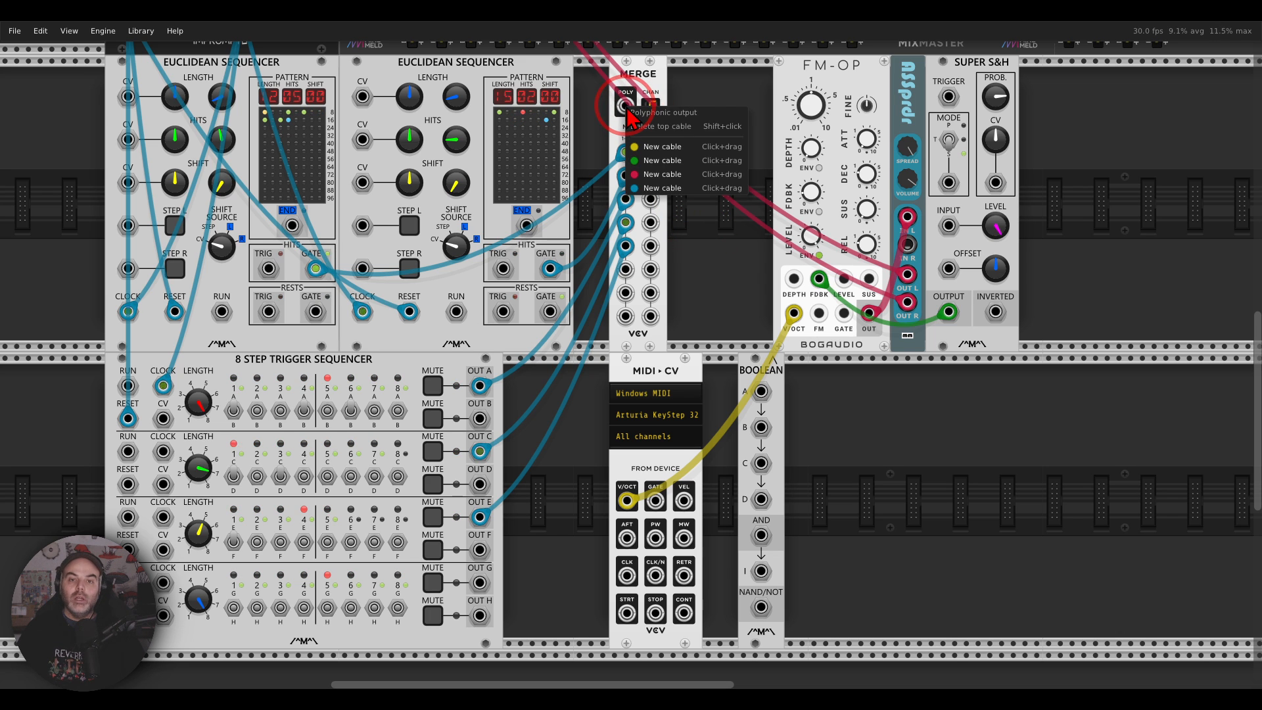
drag(662, 187, 843, 314)
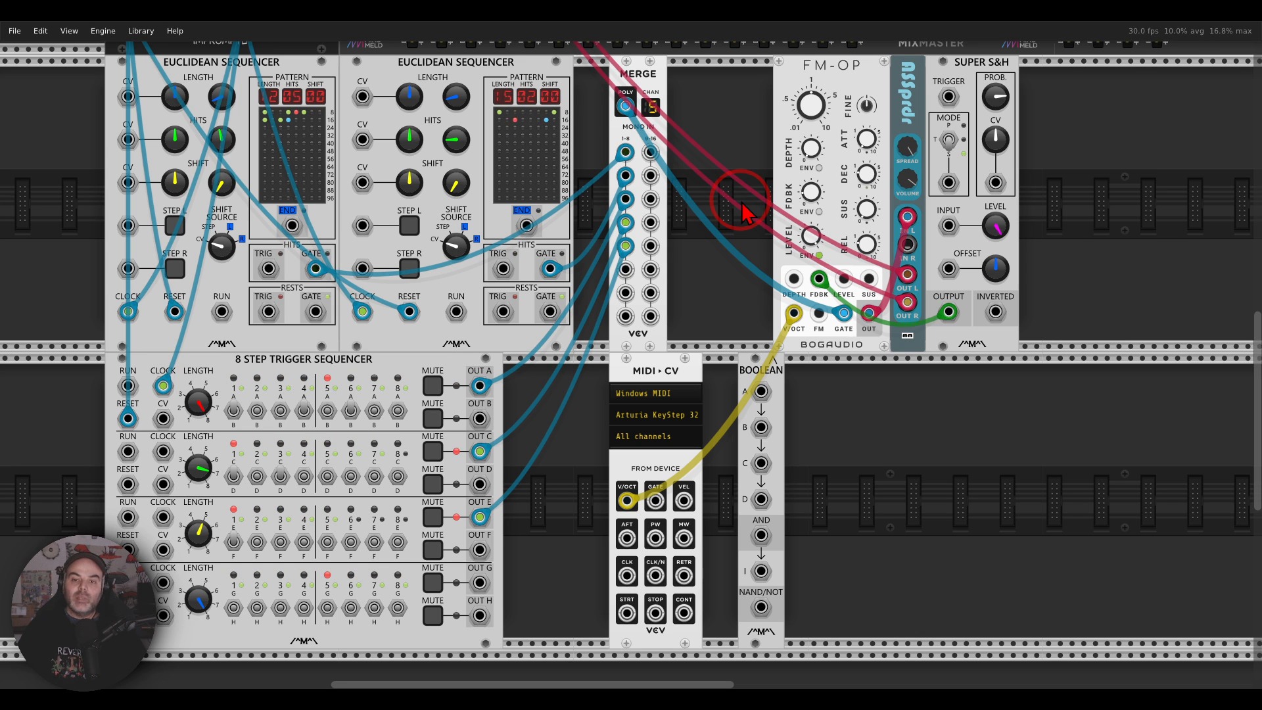
drag(844, 316, 749, 297)
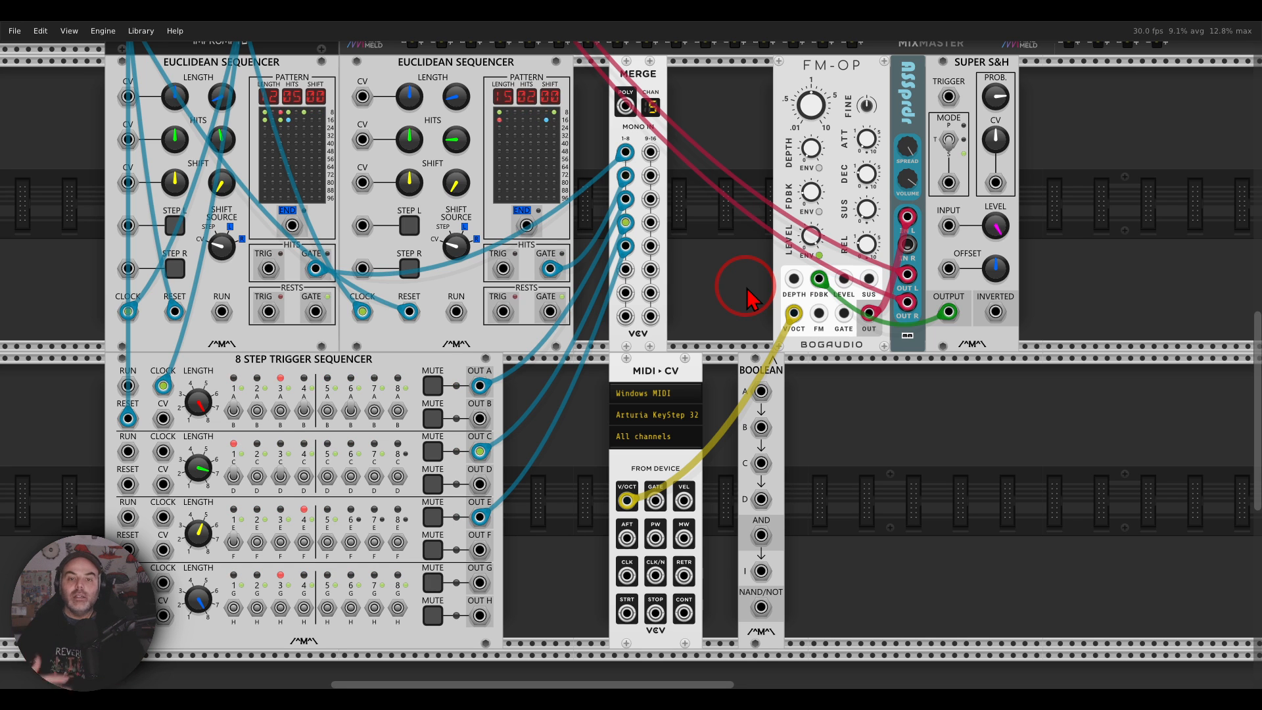
Patch Merge's POLY output to Boolean's A input and MIDI-CV's GATE output to Boolean's B input, both in blue
right_click(760, 390)
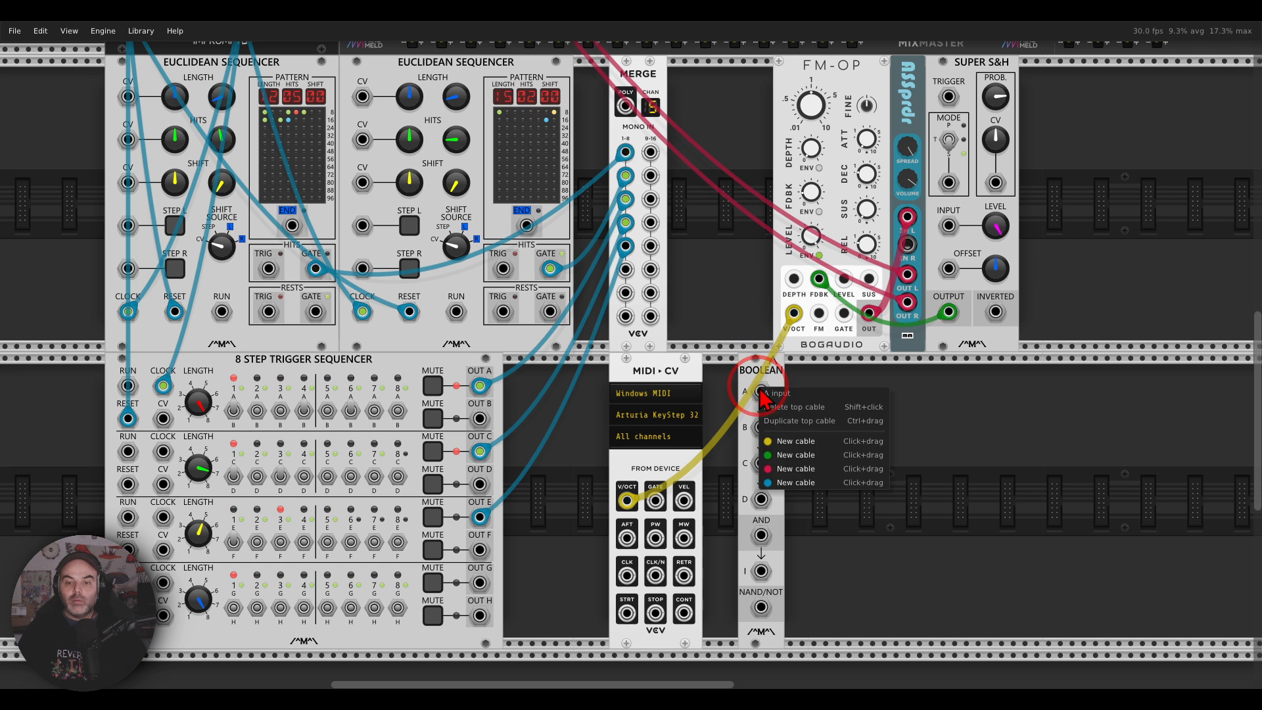
drag(779, 482, 625, 107)
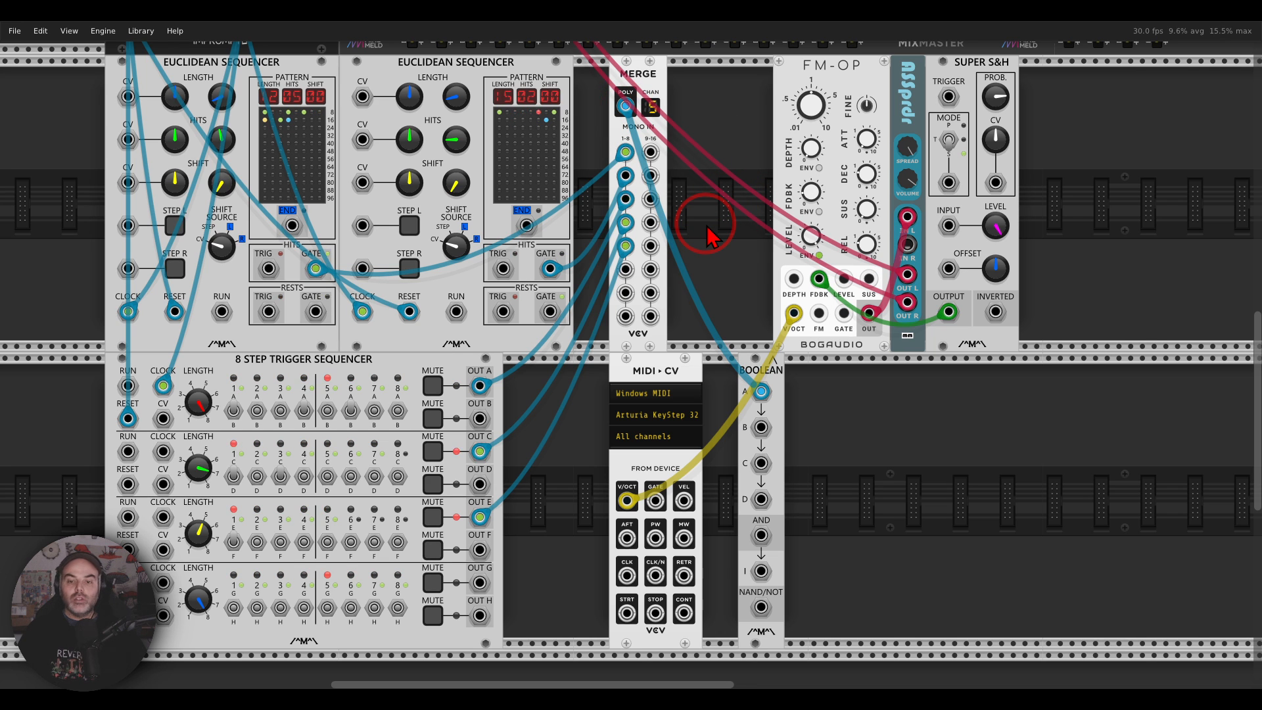
right_click(655, 499)
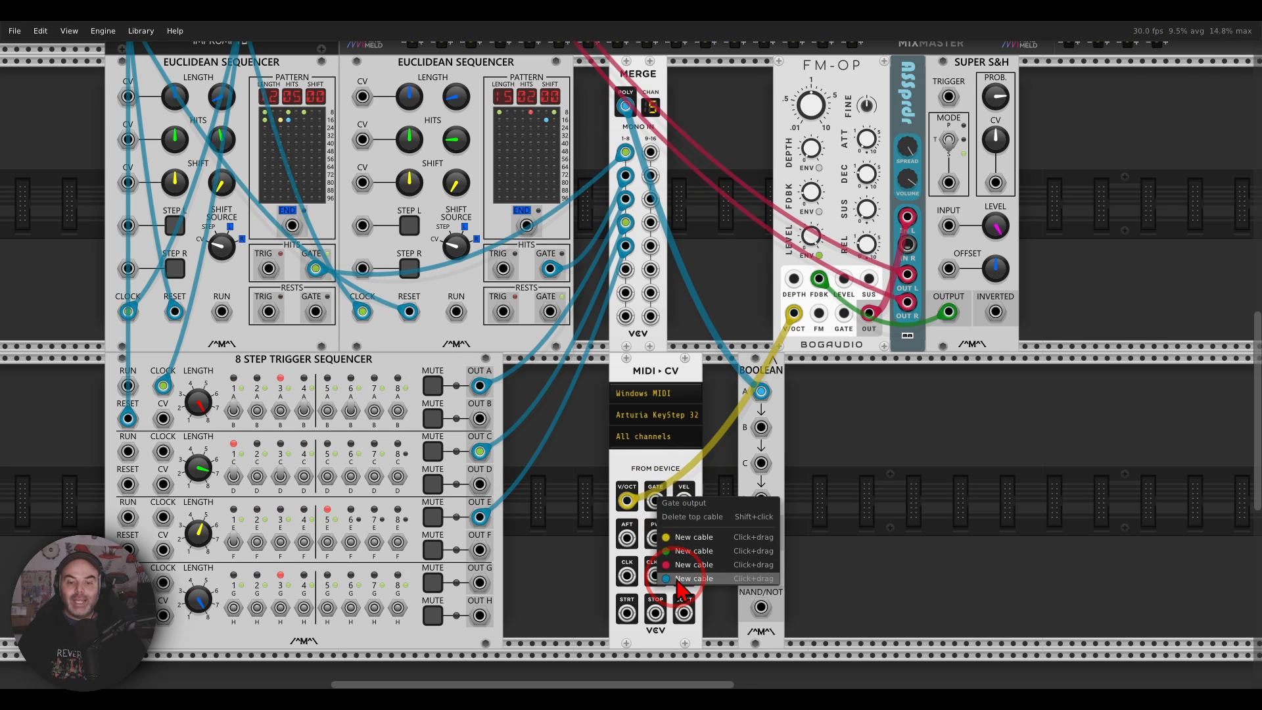
drag(677, 580, 760, 427)
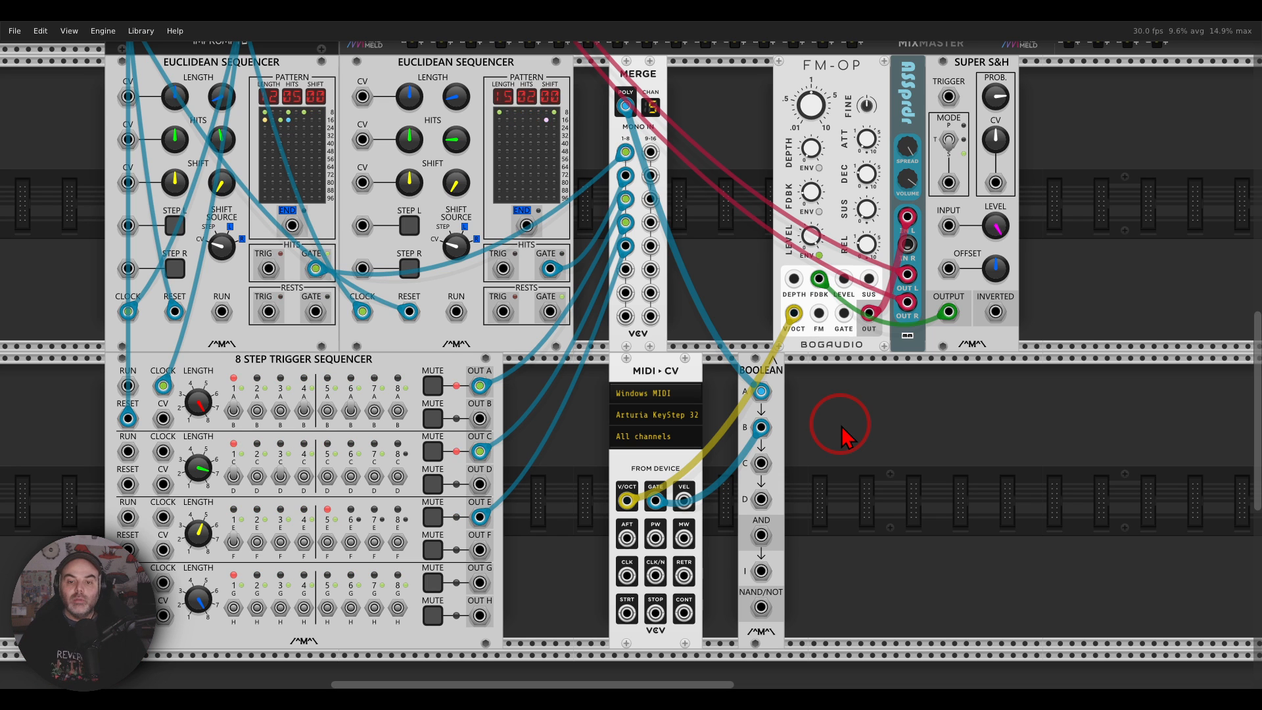
Patch Boolean's AND output to both FM-OP's GATE input and Super S&H's TRIGGER input with blue cables
right_click(761, 534)
click(782, 613)
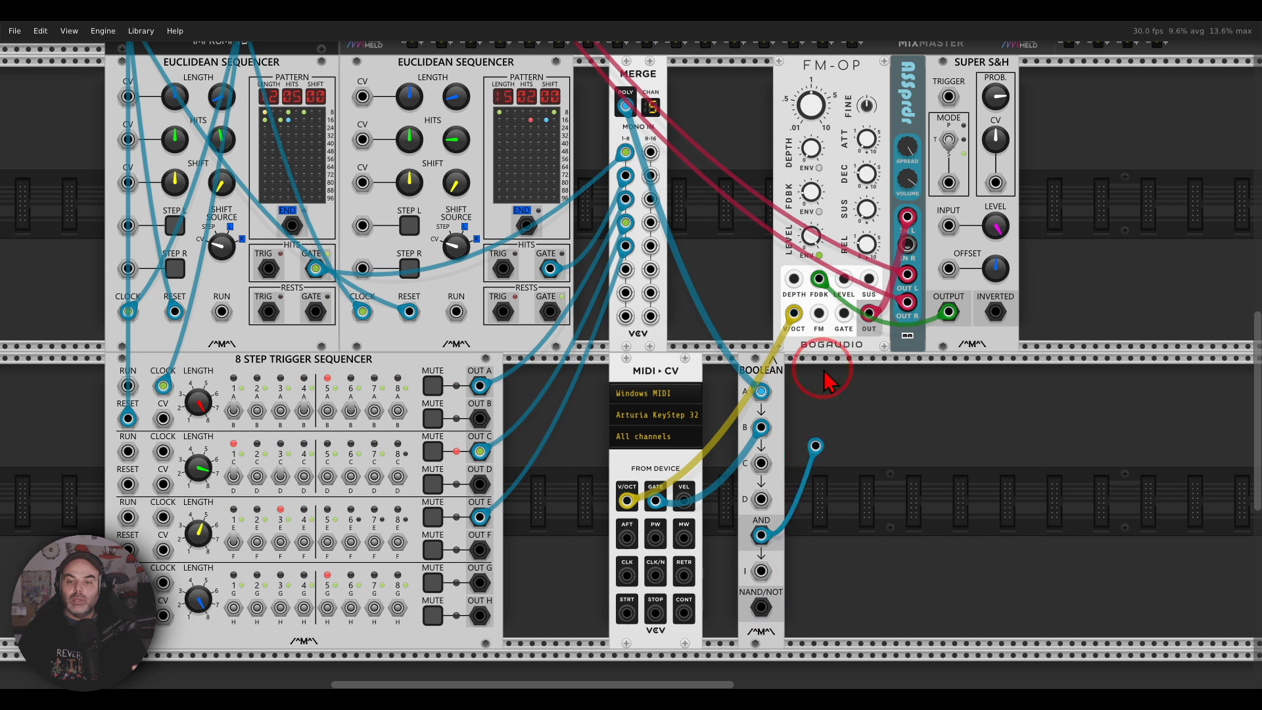
click(843, 312)
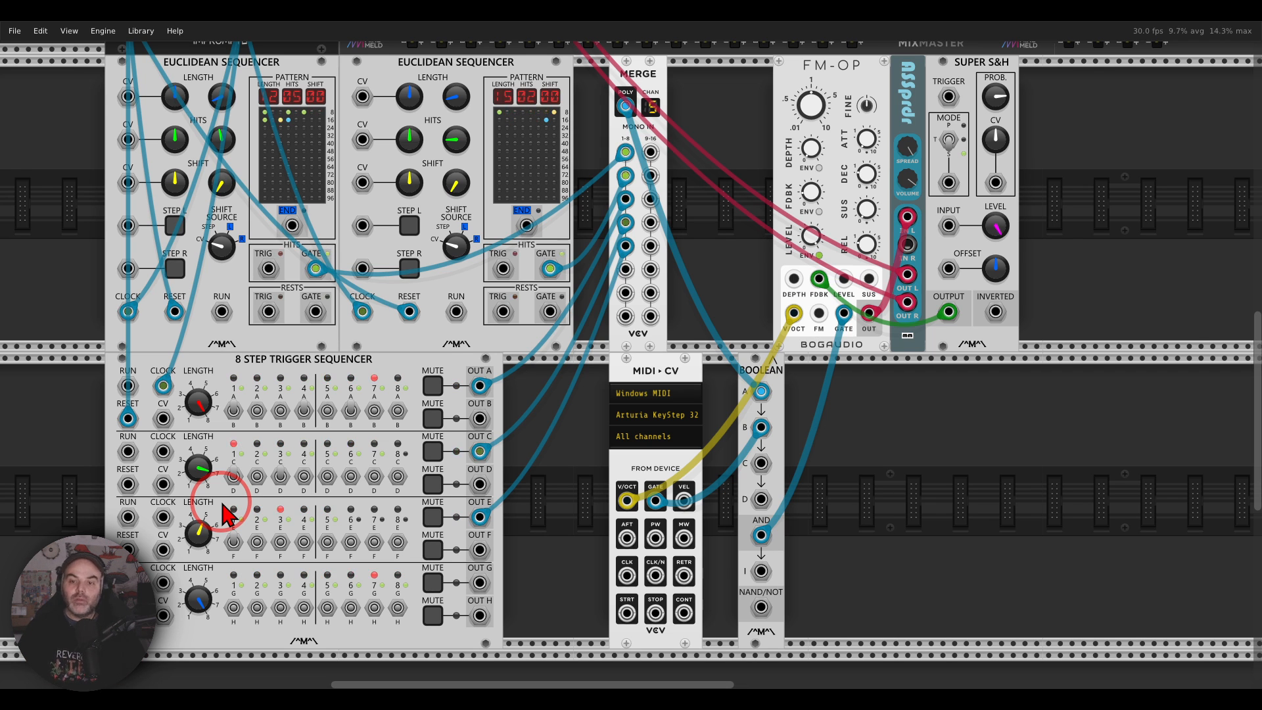
right_click(763, 537)
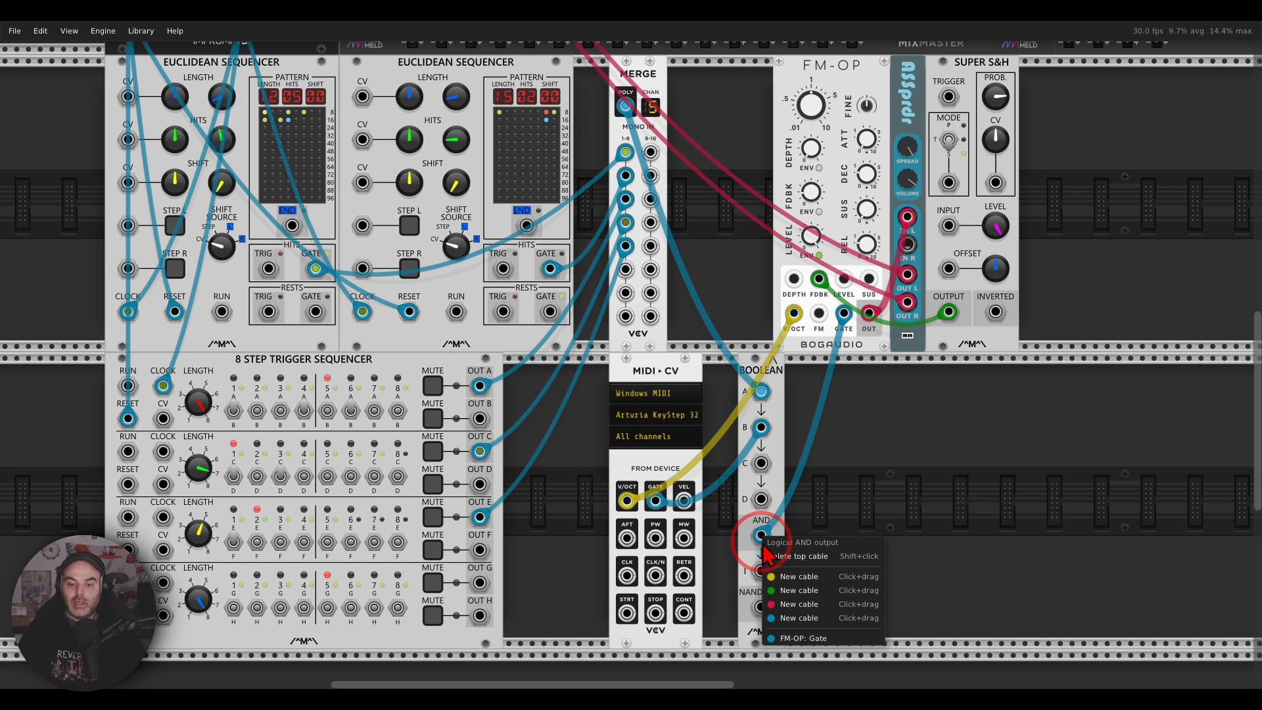
drag(795, 619, 948, 97)
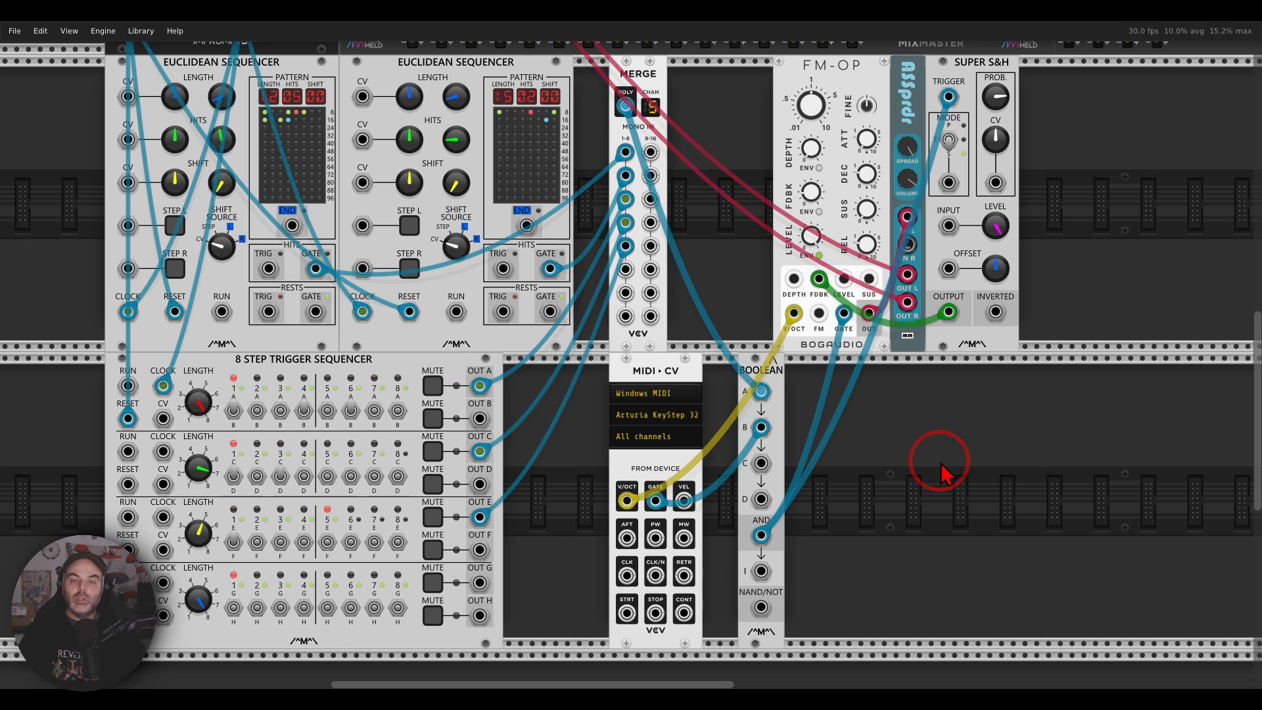